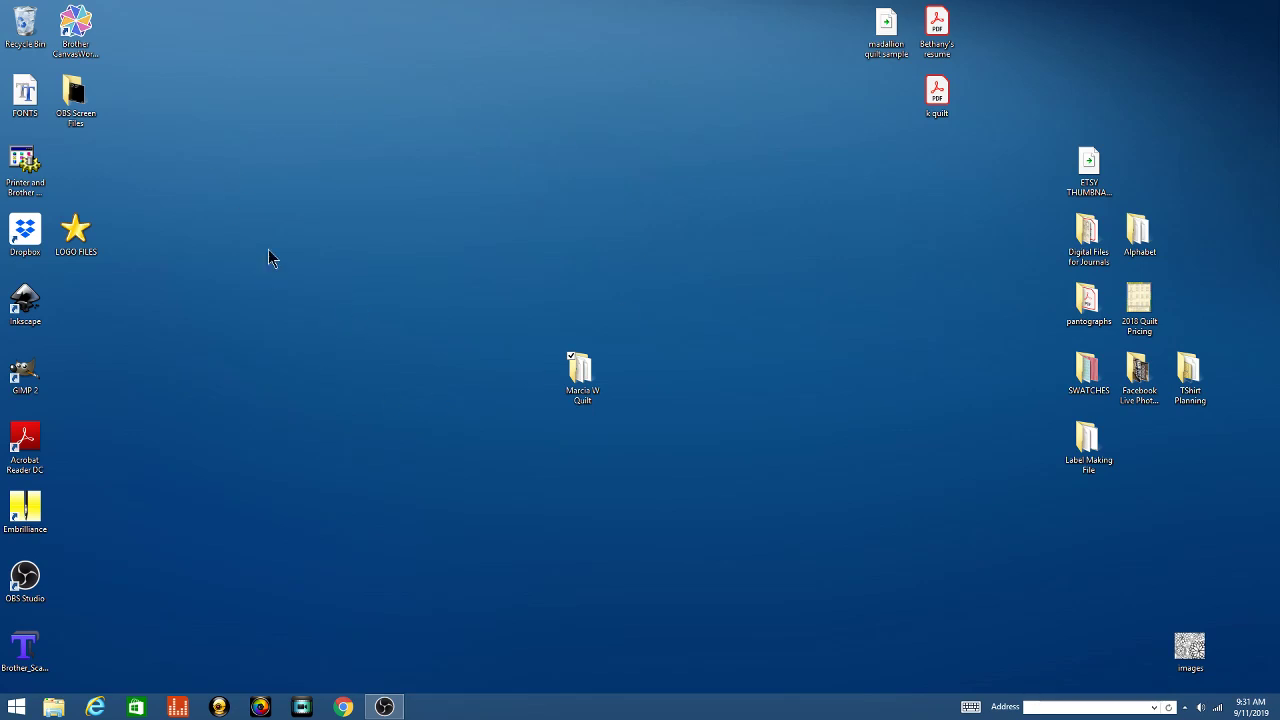
Open Inkscape in a maximized window and turn off the page border in the document properties.
{"action": "left_click", "coordinate": [35, 305]}
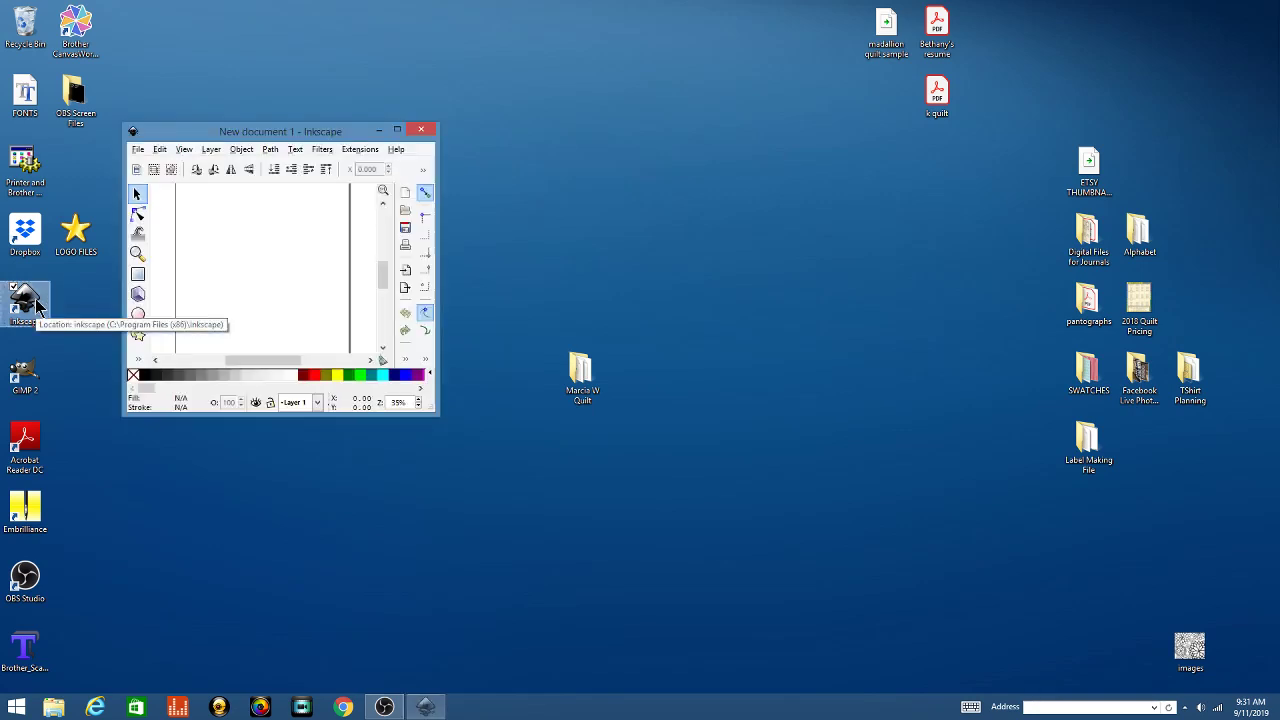
{"action": "left_click", "coordinate": [395, 132]}
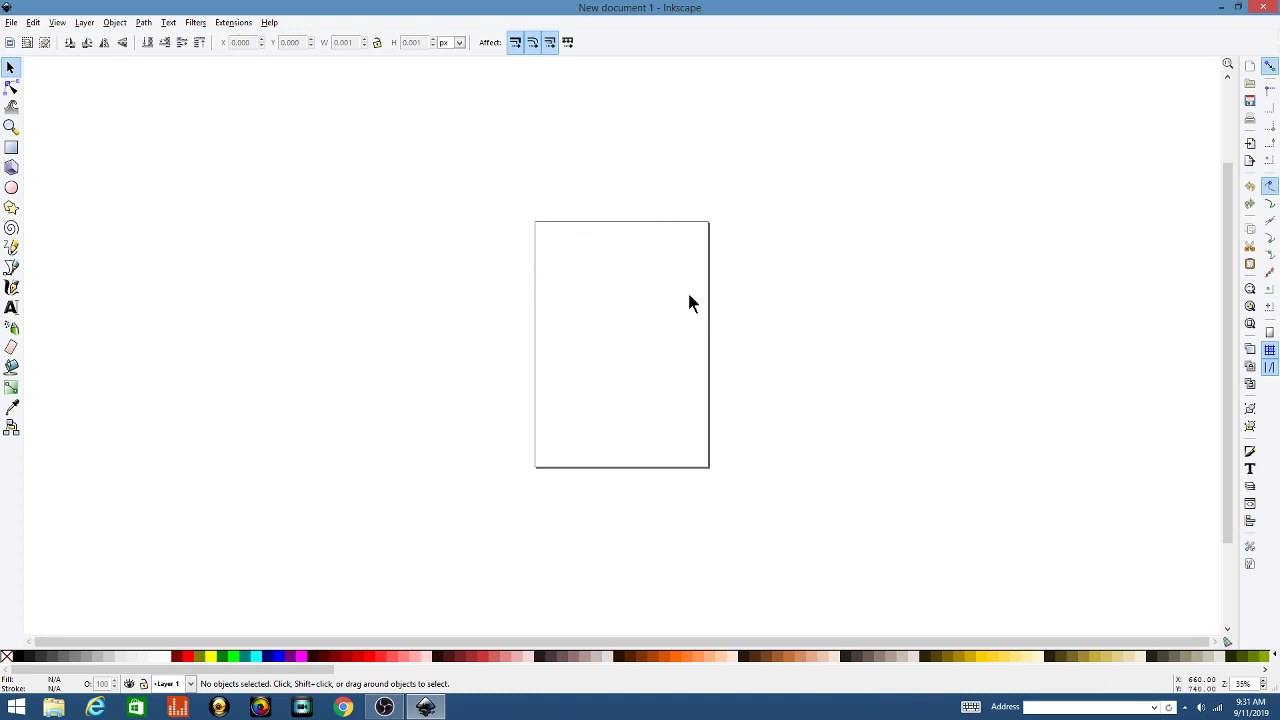
{"action": "left_click", "coordinate": [11, 22]}
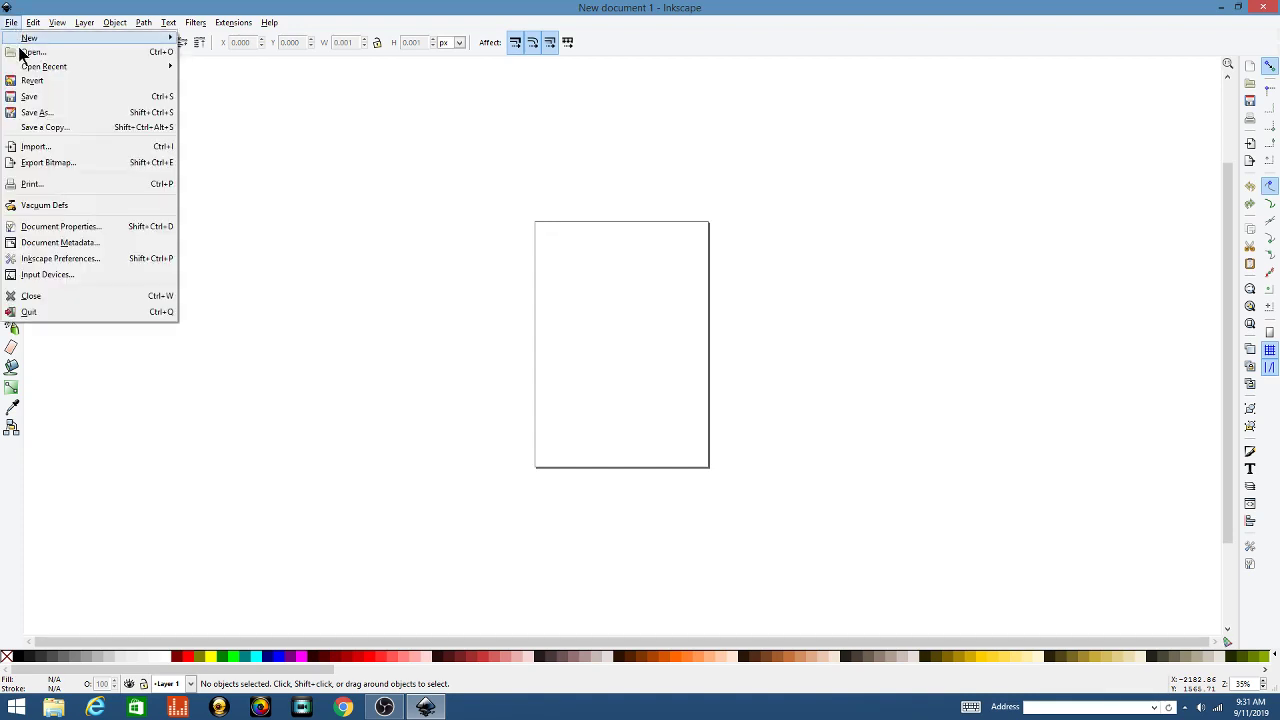
{"action": "left_click", "coordinate": [52, 228]}
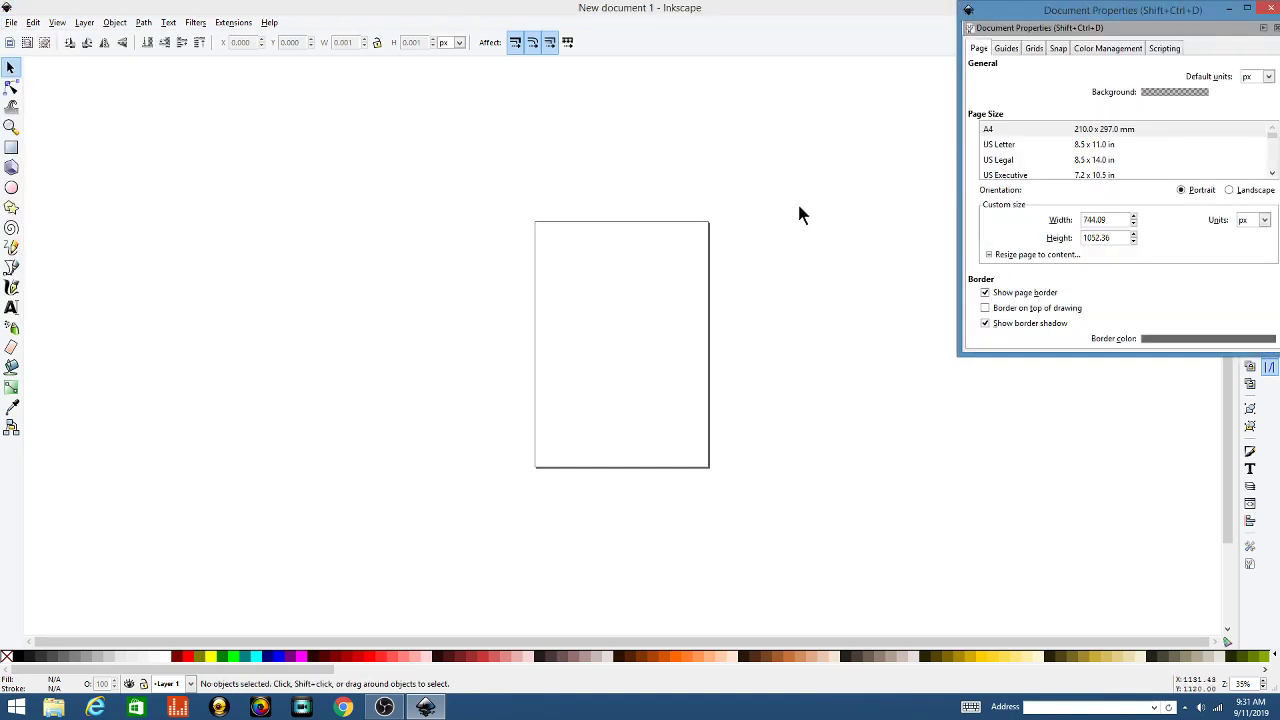
{"action": "left_click", "coordinate": [985, 294]}
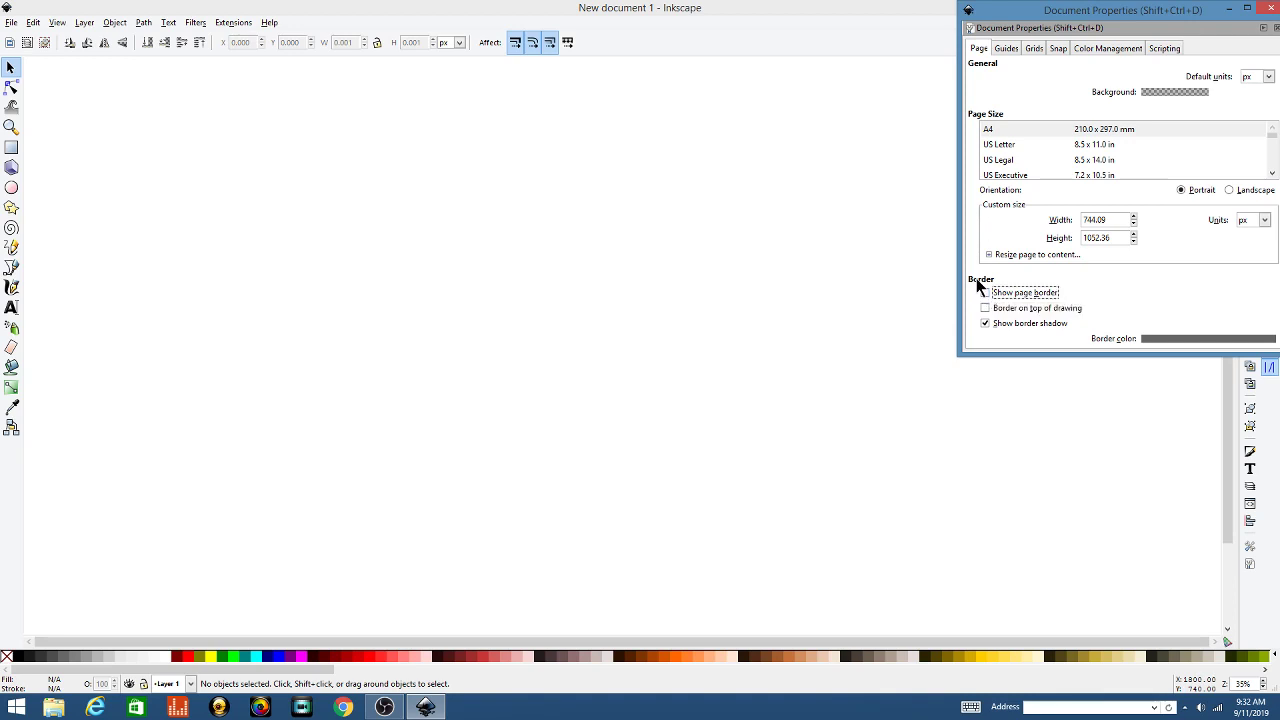
{"action": "left_click", "coordinate": [1268, 9]}
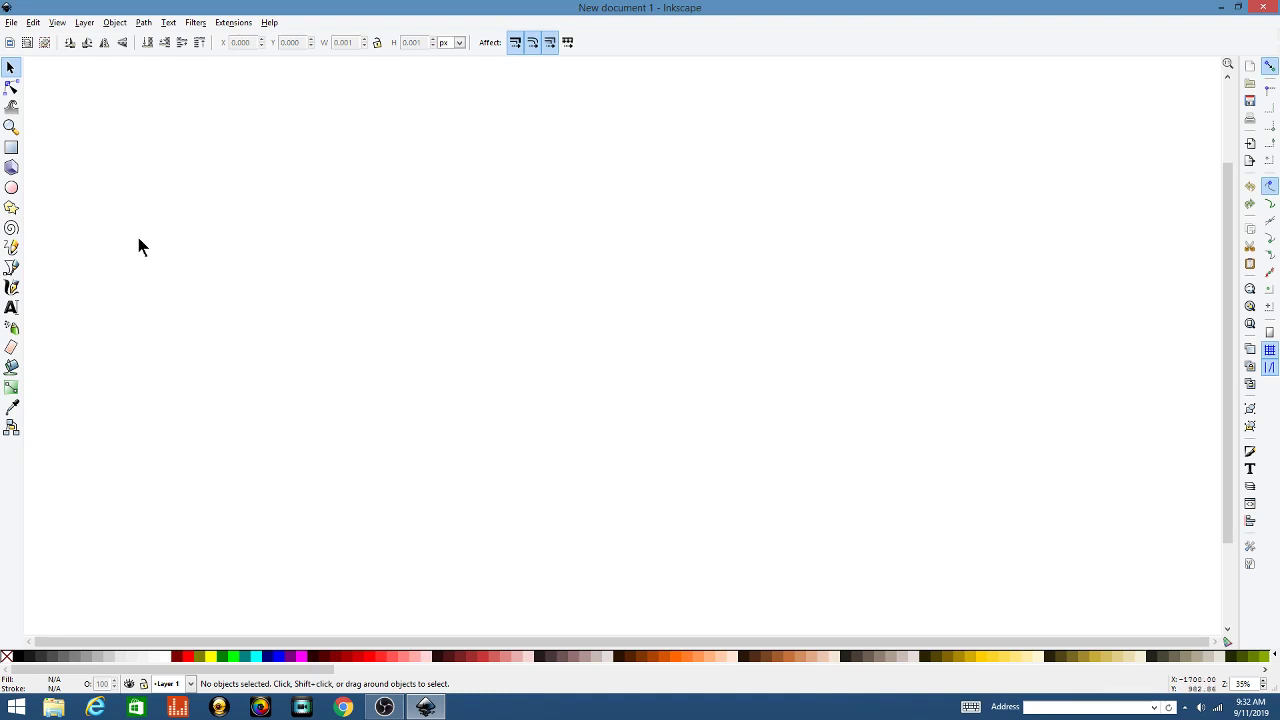
Draw a rectangle about 1663 px wide and 1109 px high on the canvas and keep it selected.
{"action": "left_click", "coordinate": [15, 150]}
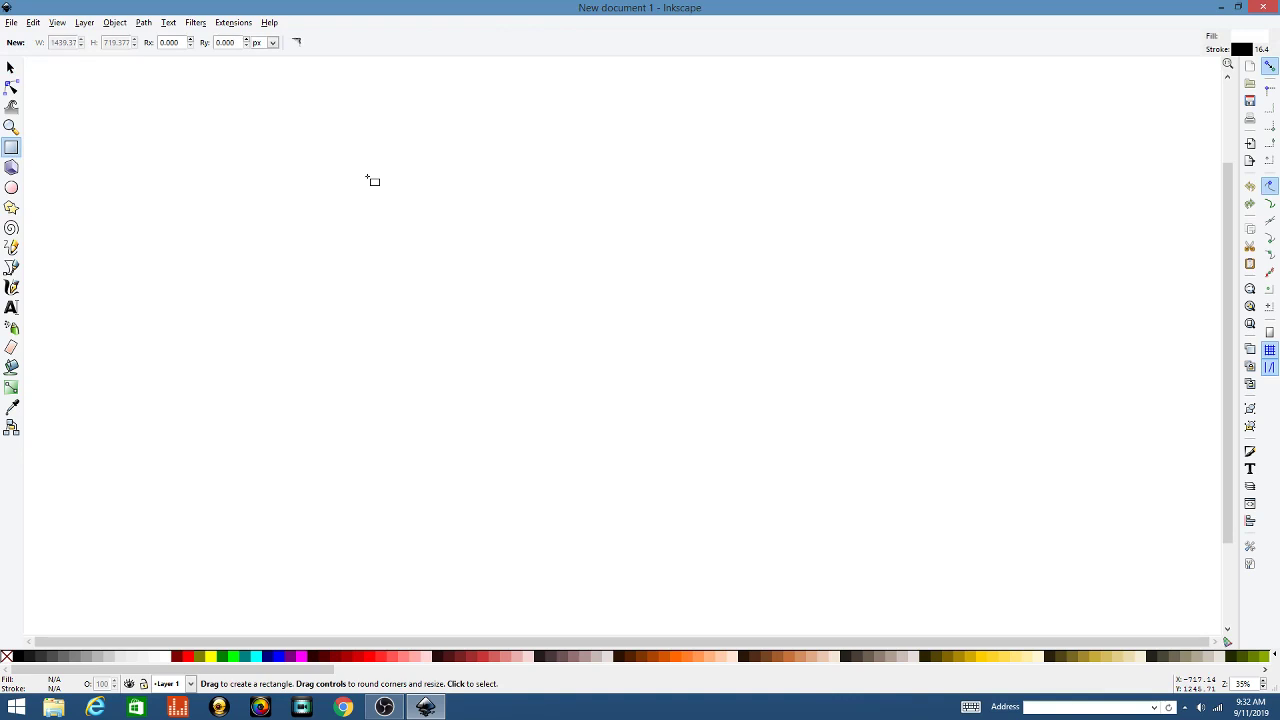
{"action": "left_click_drag", "start_coordinate": [367, 177], "coordinate": [757, 435]}
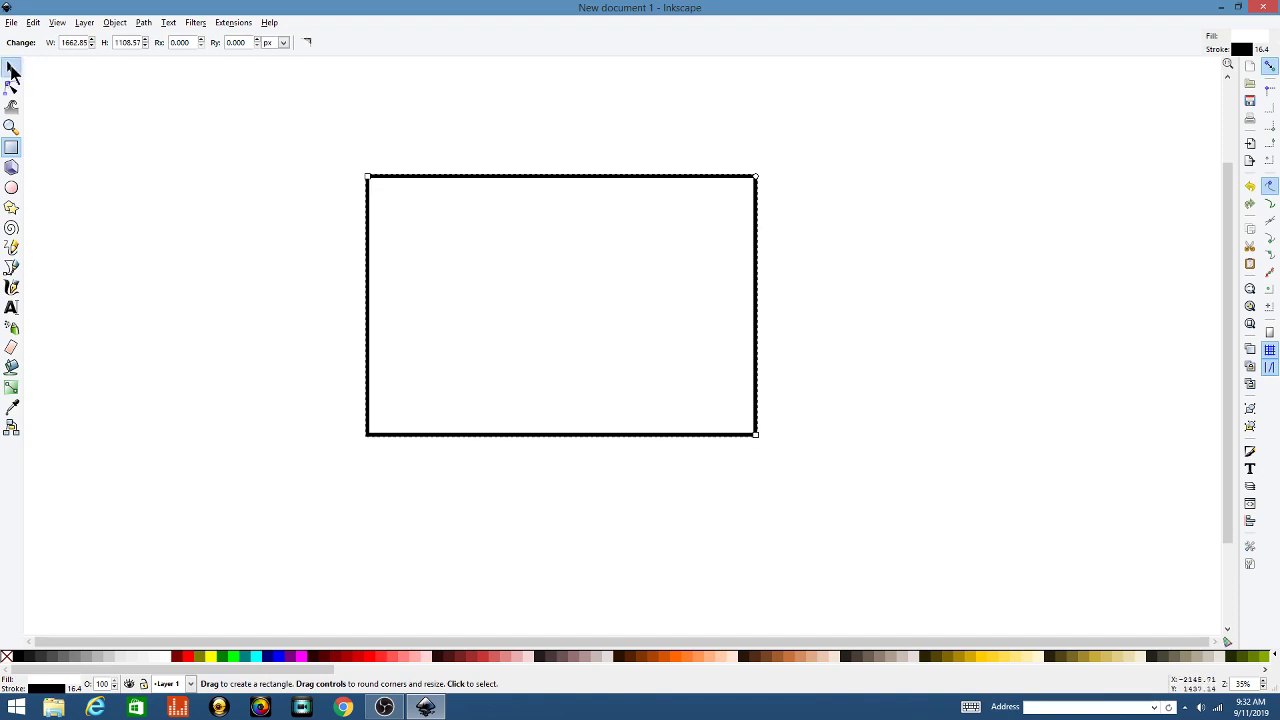
{"action": "left_click", "coordinate": [11, 68]}
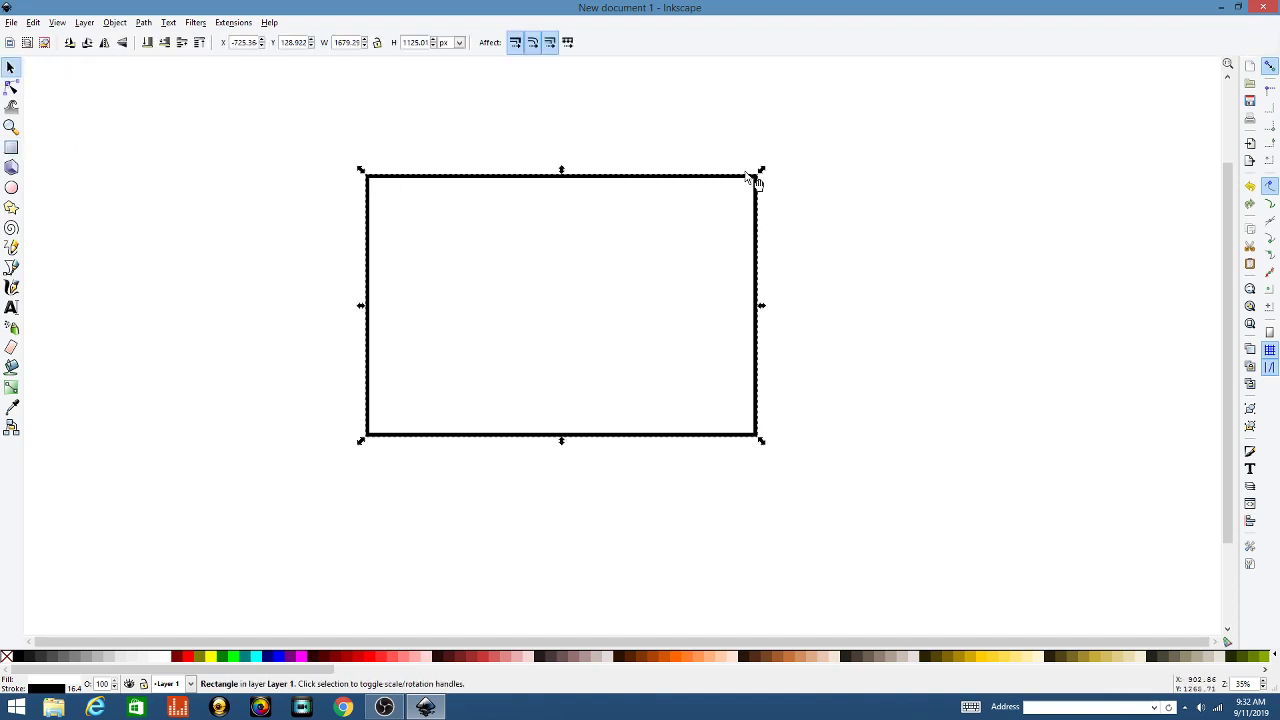
Switch the units to inches and resize the rectangle to 18 in wide by 6 in high.
{"action": "left_click", "coordinate": [460, 44]}
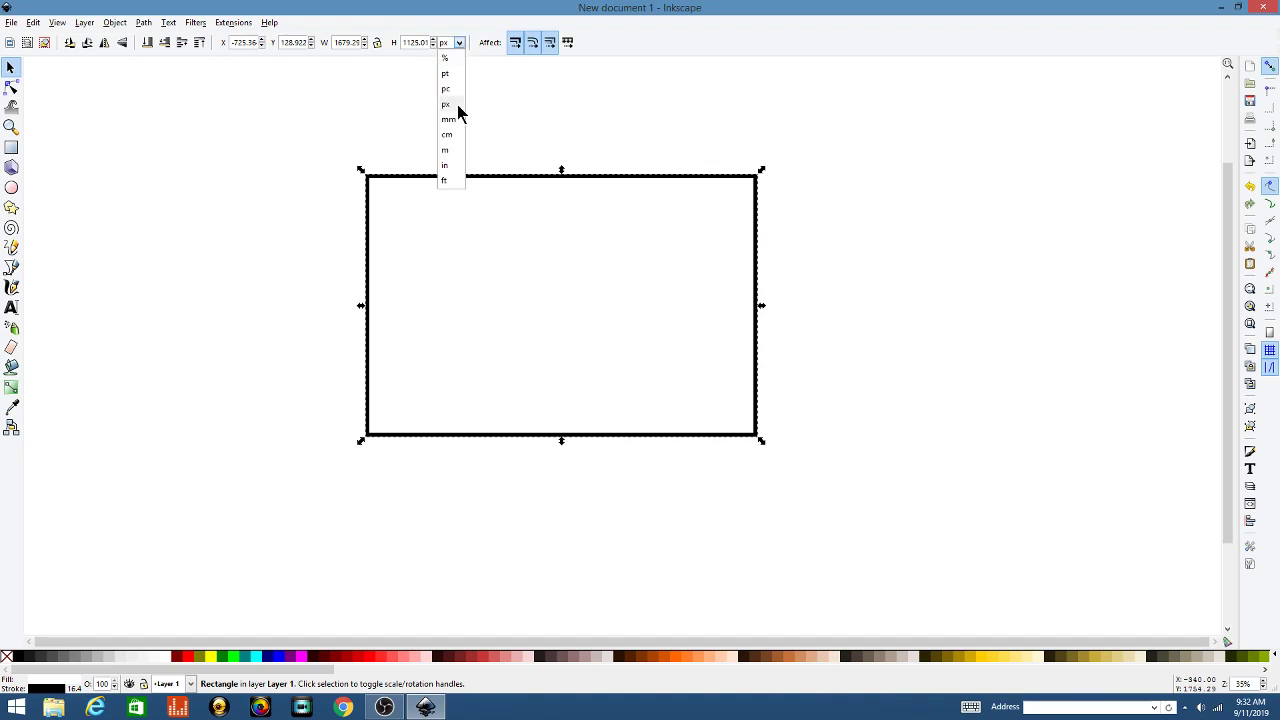
{"action": "left_click", "coordinate": [446, 165]}
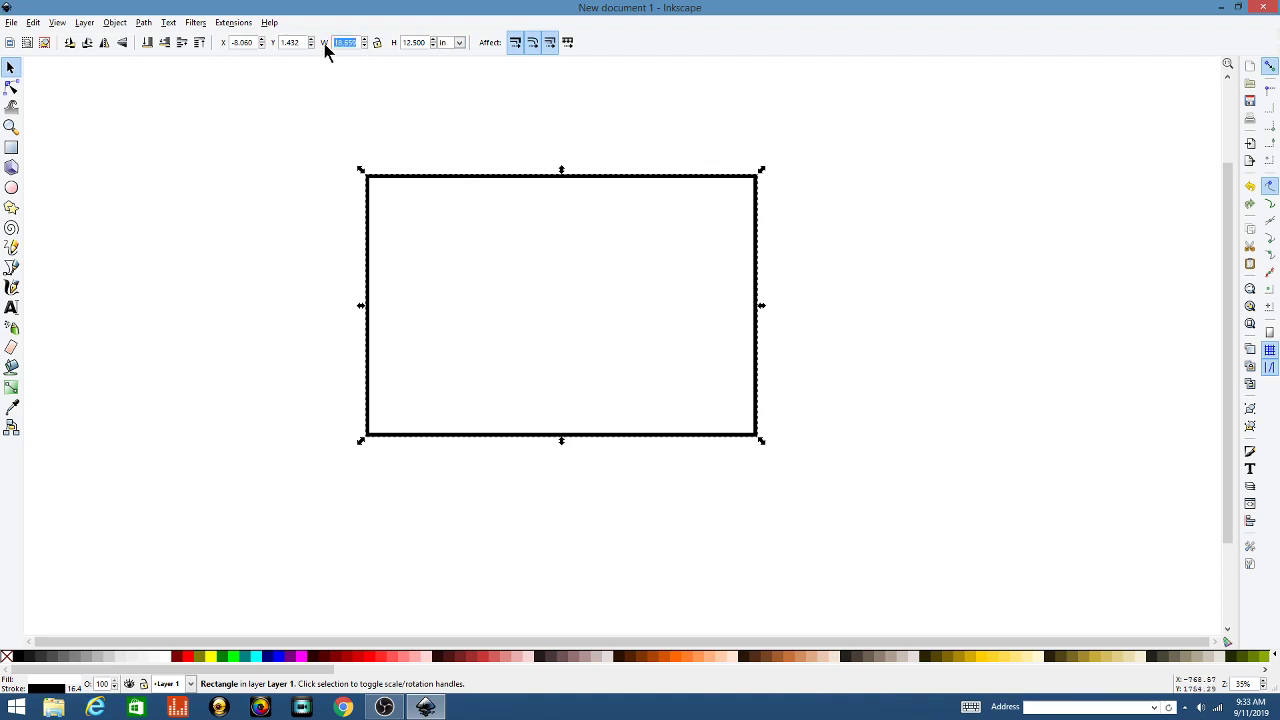
{"action": "type", "text": "18"}
{"action": "key", "text": "Return"}
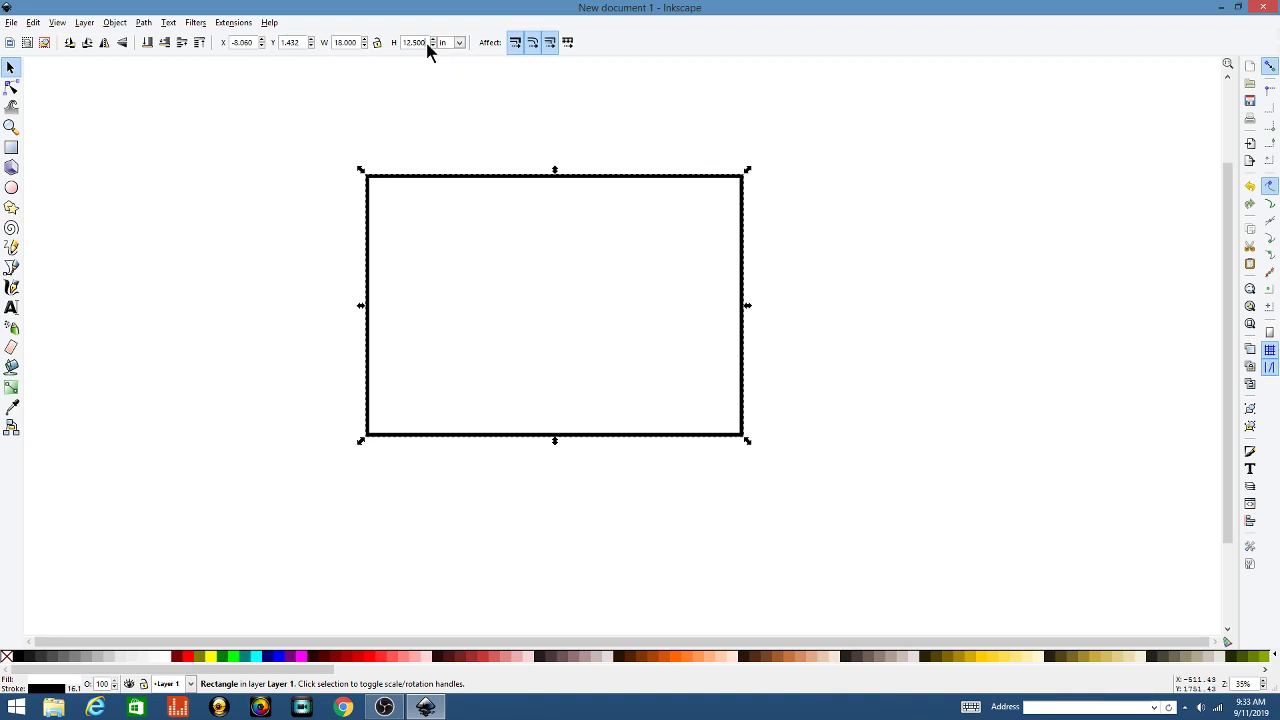
{"action": "left_click_drag", "start_coordinate": [428, 47], "coordinate": [395, 50]}
{"action": "type", "text": "6"}
{"action": "key", "text": "Return"}
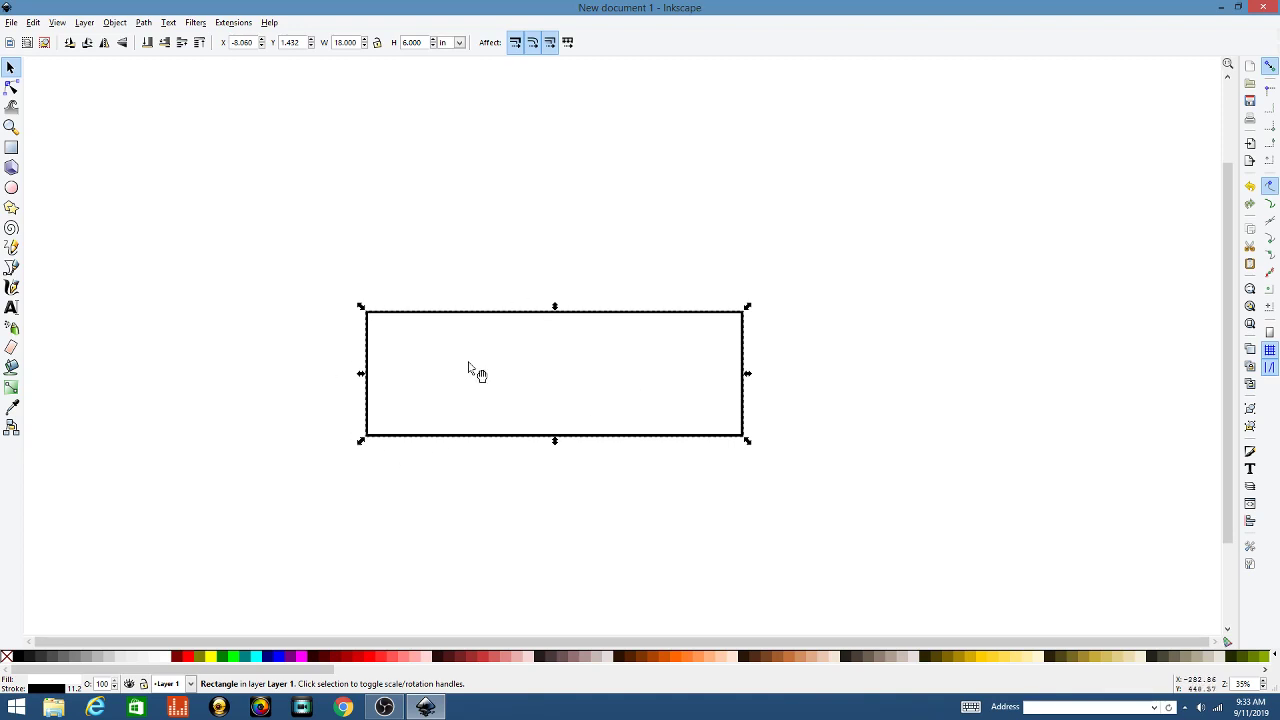
Add a text object with a four-letter first name inside the rectangle, toward its left half.
{"action": "scroll", "coordinate": [790, 340], "scroll_direction": "up", "scroll_amount": 2}
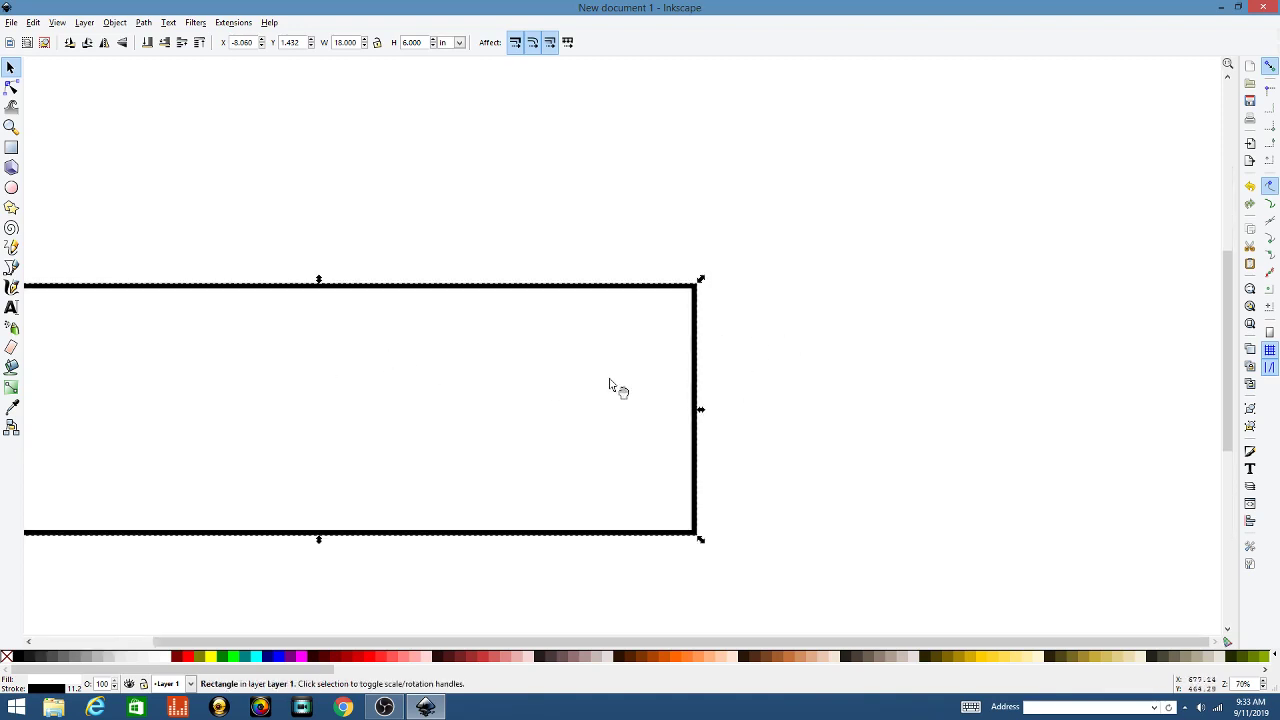
{"action": "left_click", "coordinate": [1250, 288]}
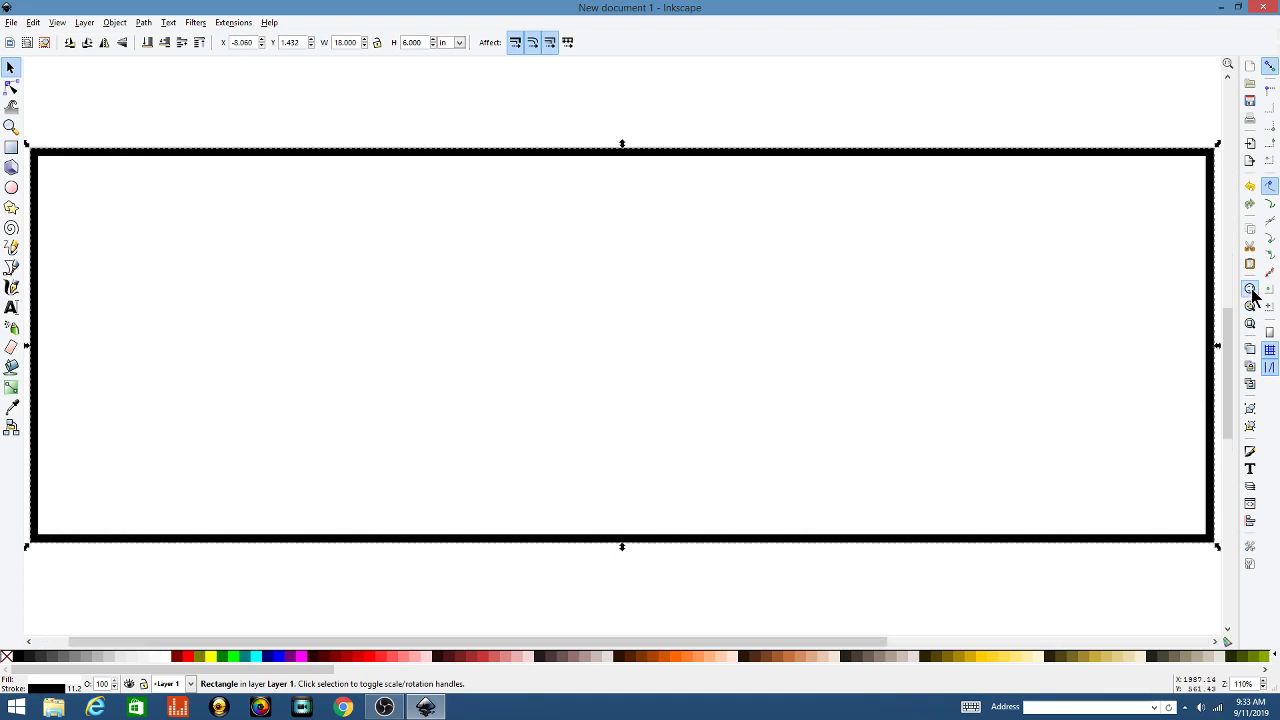
{"action": "scroll", "coordinate": [770, 119], "scroll_direction": "down", "scroll_amount": 1}
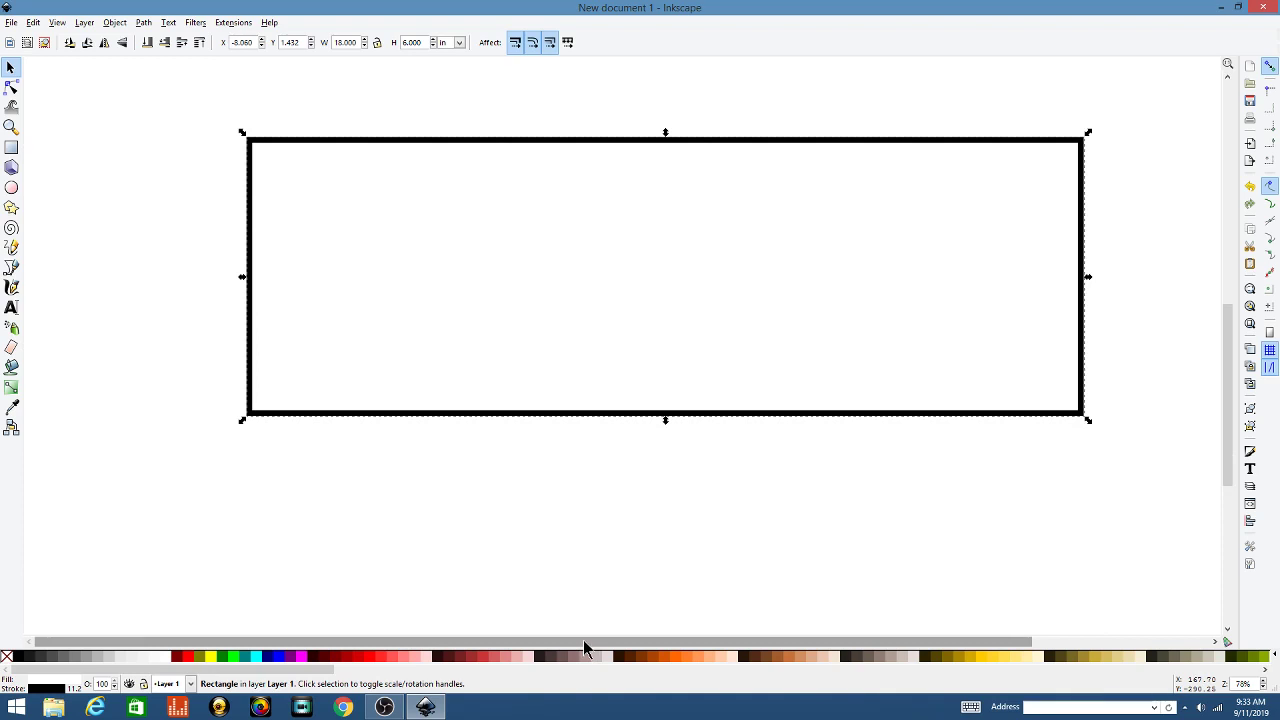
{"action": "left_click_drag", "start_coordinate": [583, 640], "coordinate": [695, 646]}
{"action": "left_click", "coordinate": [527, 568]}
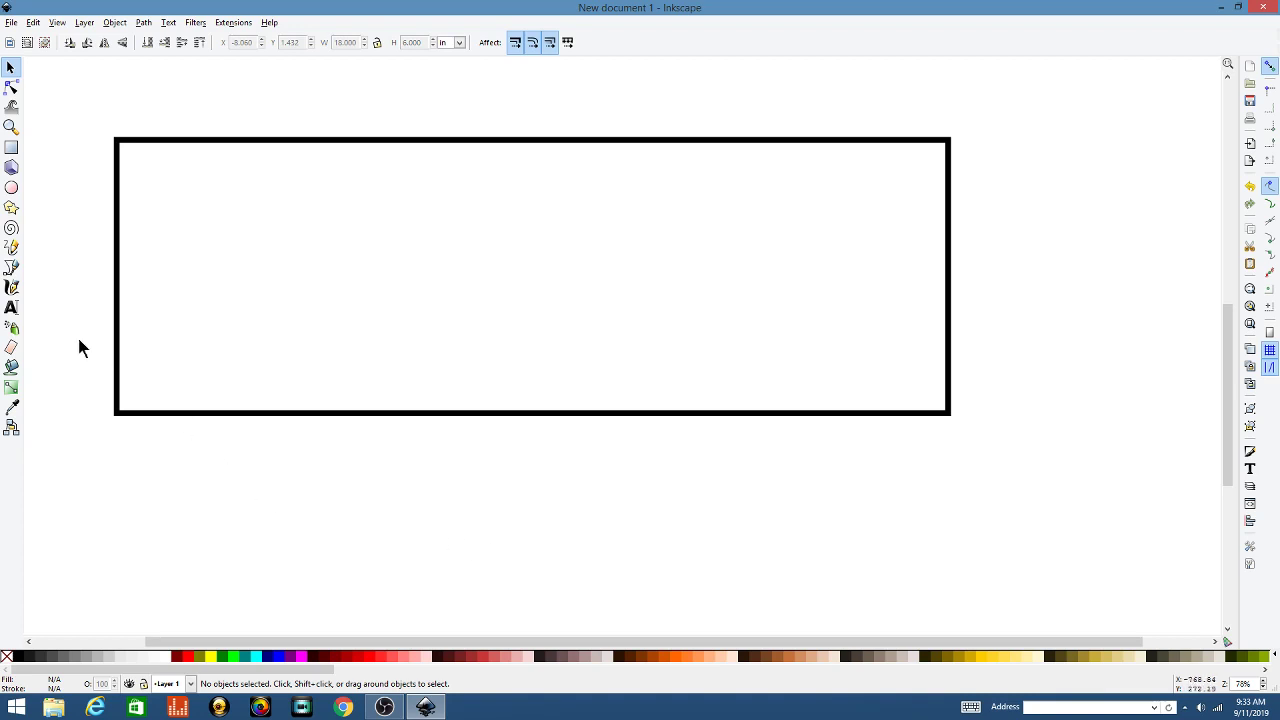
{"action": "left_click", "coordinate": [11, 315]}
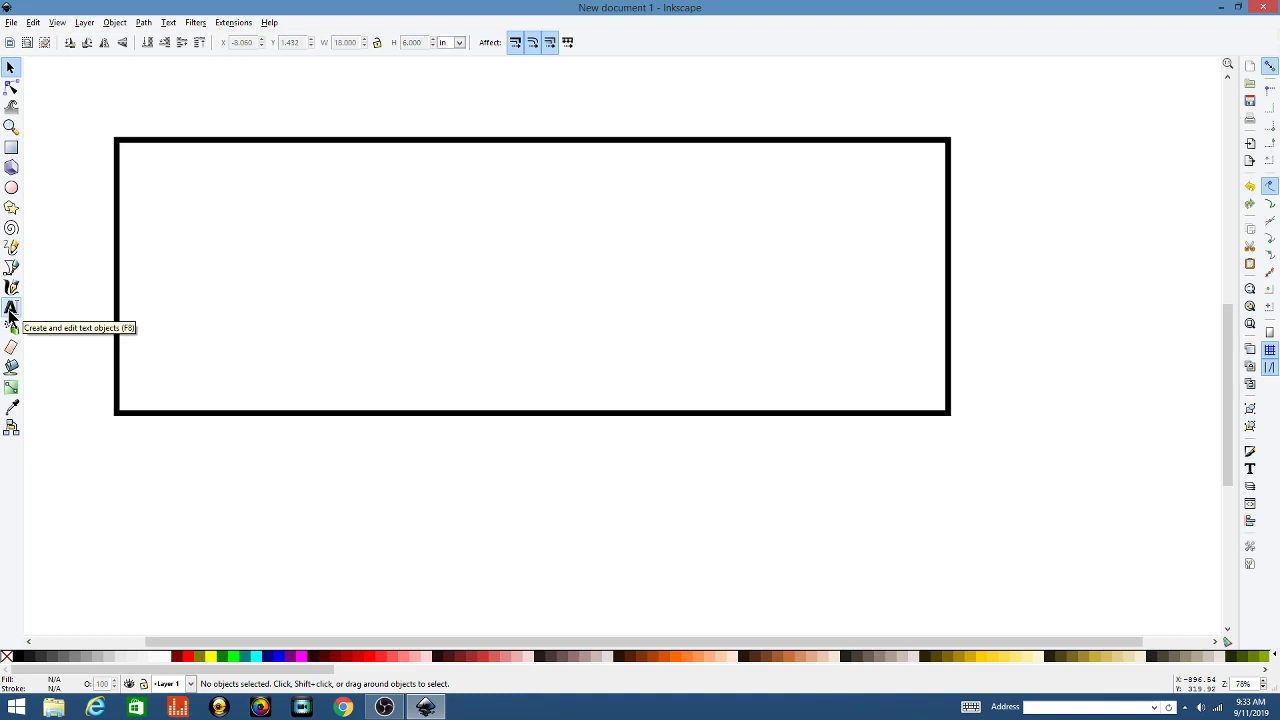
{"action": "left_click", "coordinate": [11, 309]}
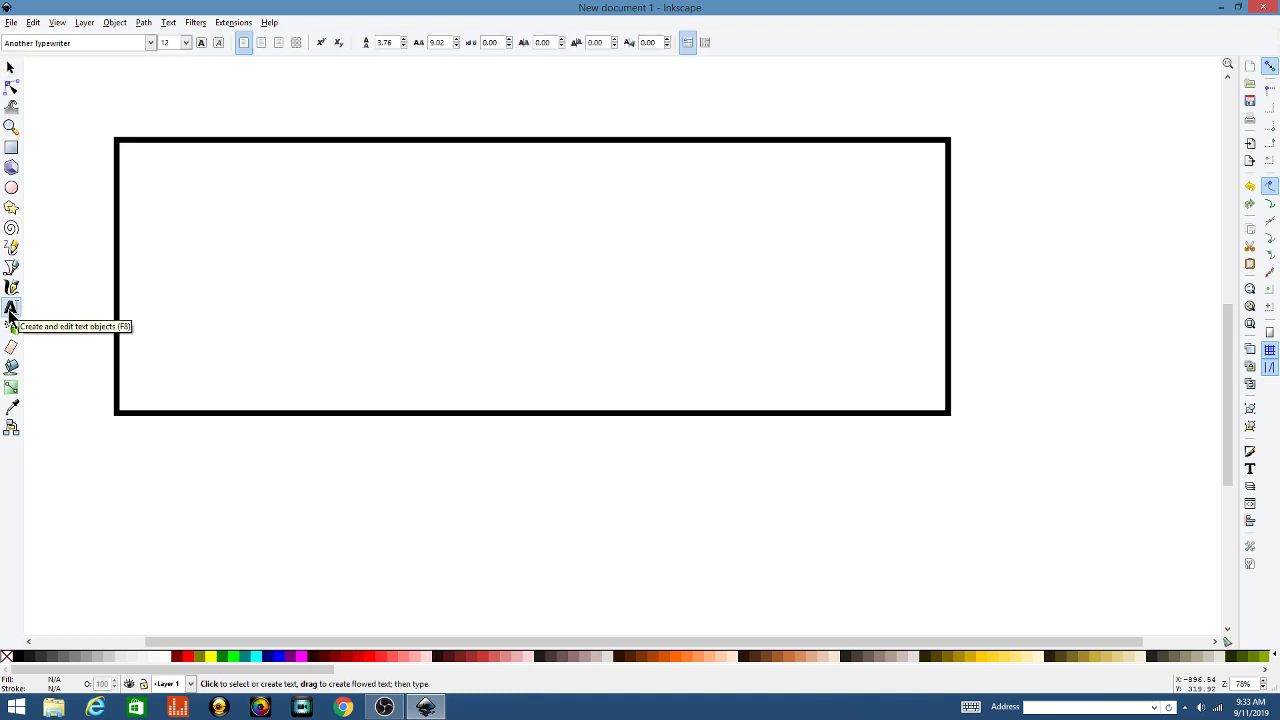
{"action": "left_click", "coordinate": [270, 278]}
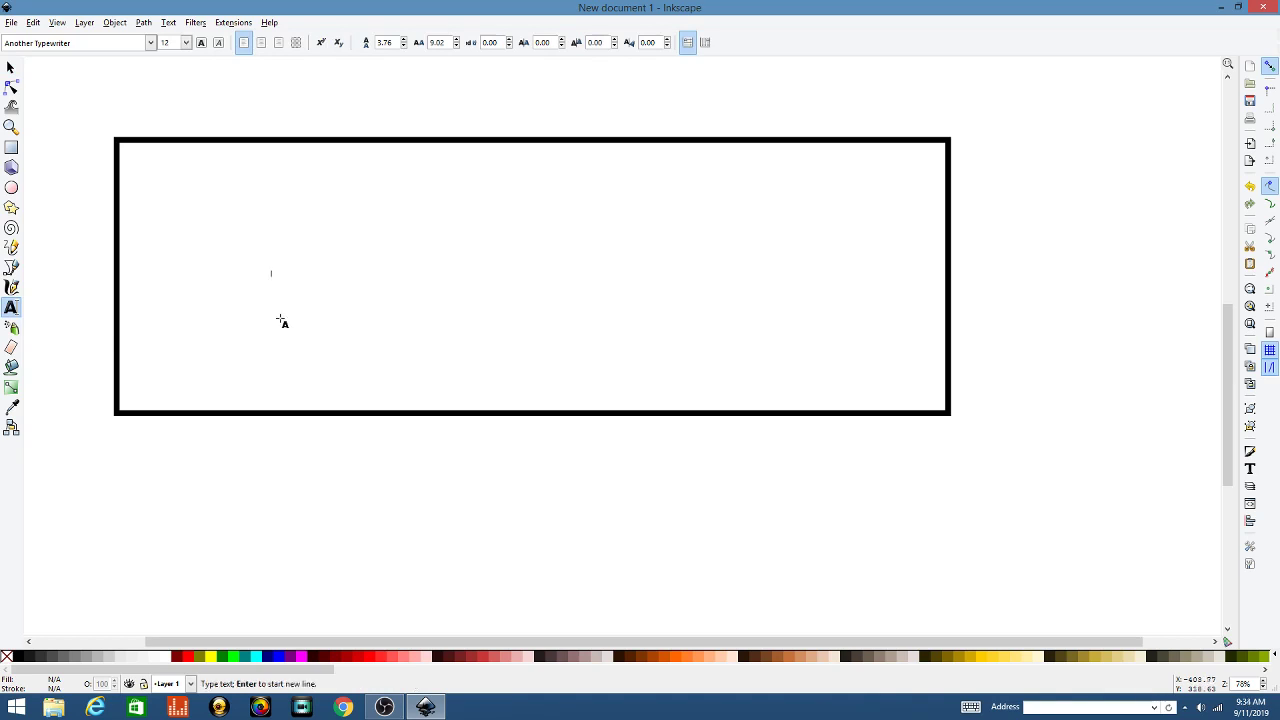
{"action": "type", "text": "a"}
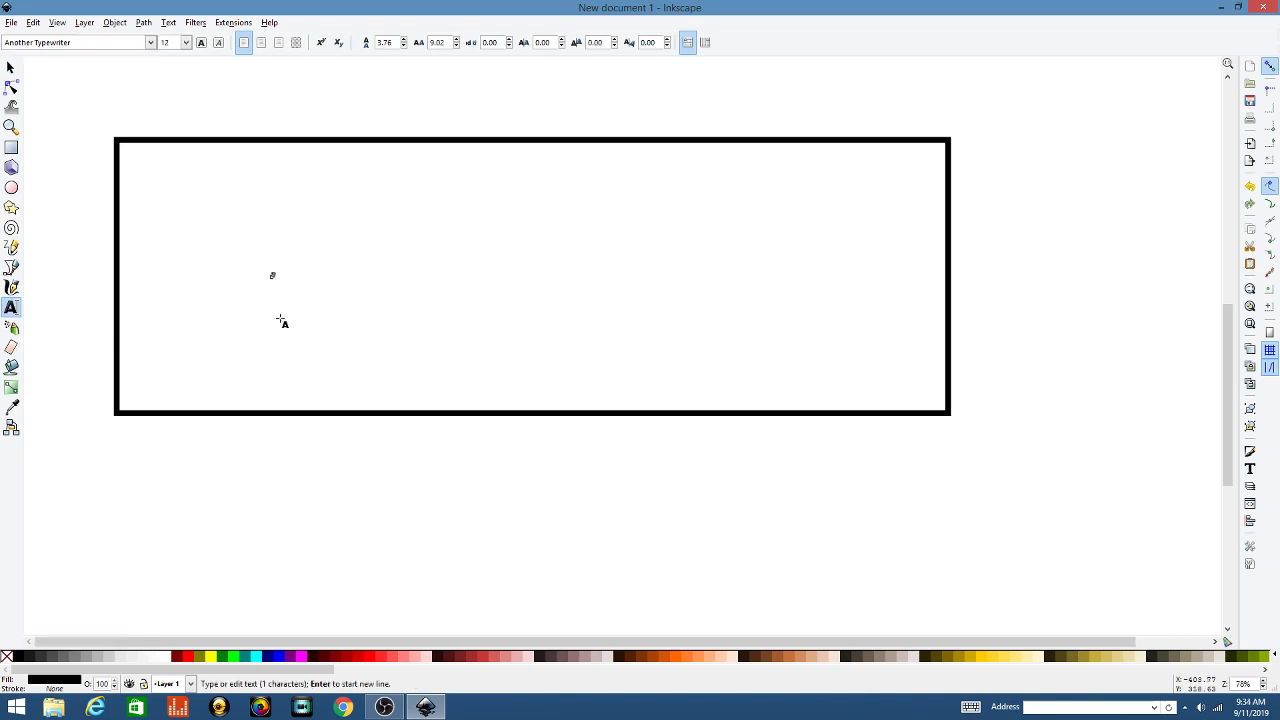
{"action": "type", "text": "bcd"}
Scale the name text up to about 8.4 in wide and 1.4 in high, leaving nothing selected.
{"action": "left_click", "coordinate": [12, 68]}
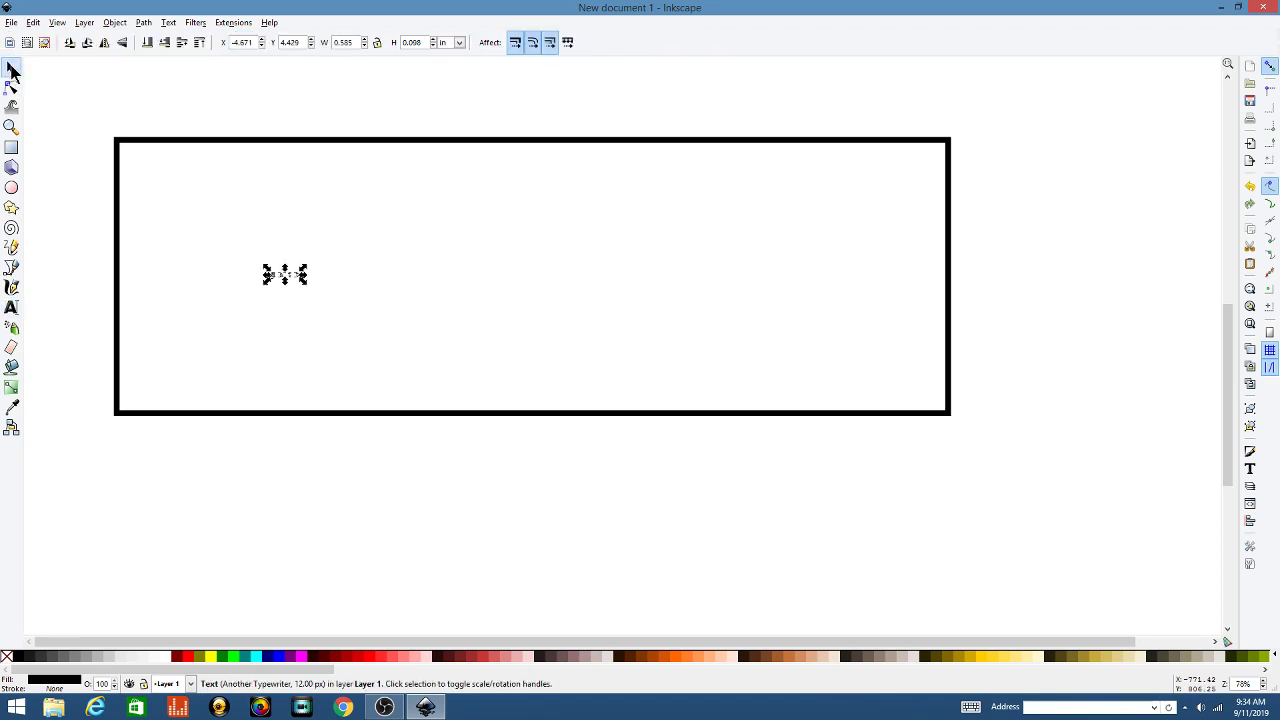
{"action": "left_click_drag", "start_coordinate": [303, 288], "coordinate": [666, 509]}
{"action": "left_click", "coordinate": [176, 353]}
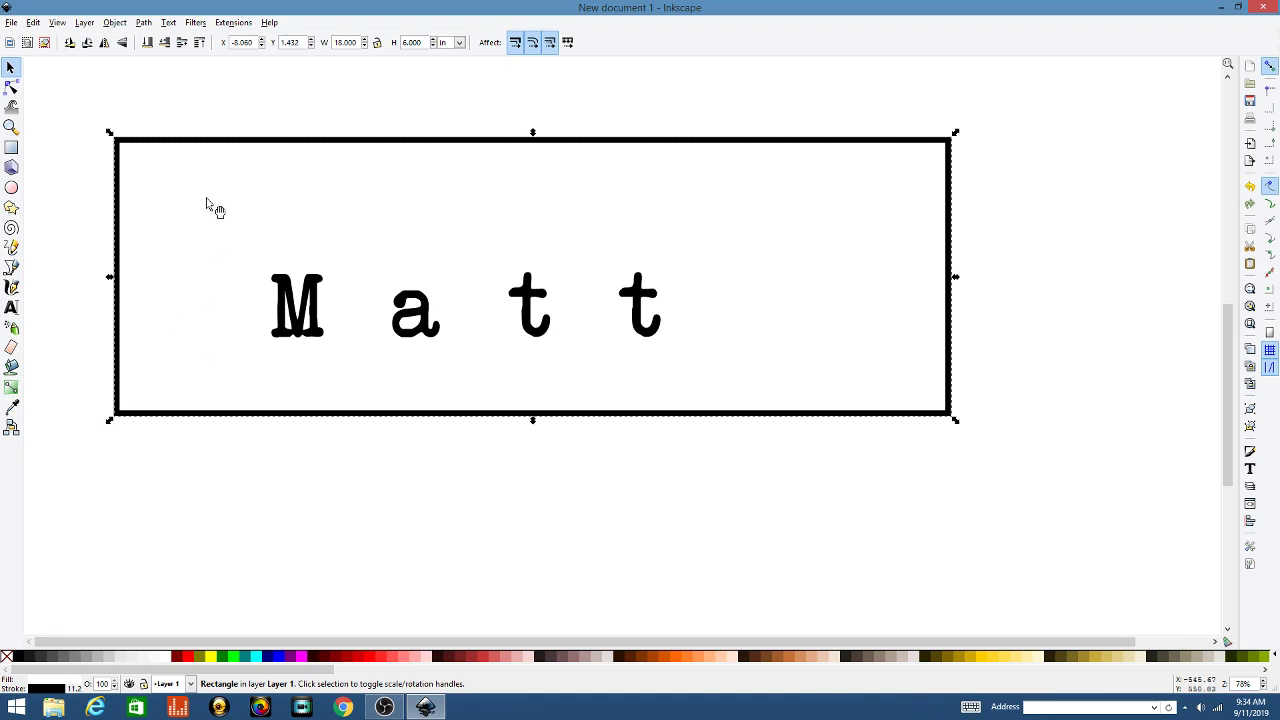
{"action": "left_click", "coordinate": [70, 163]}
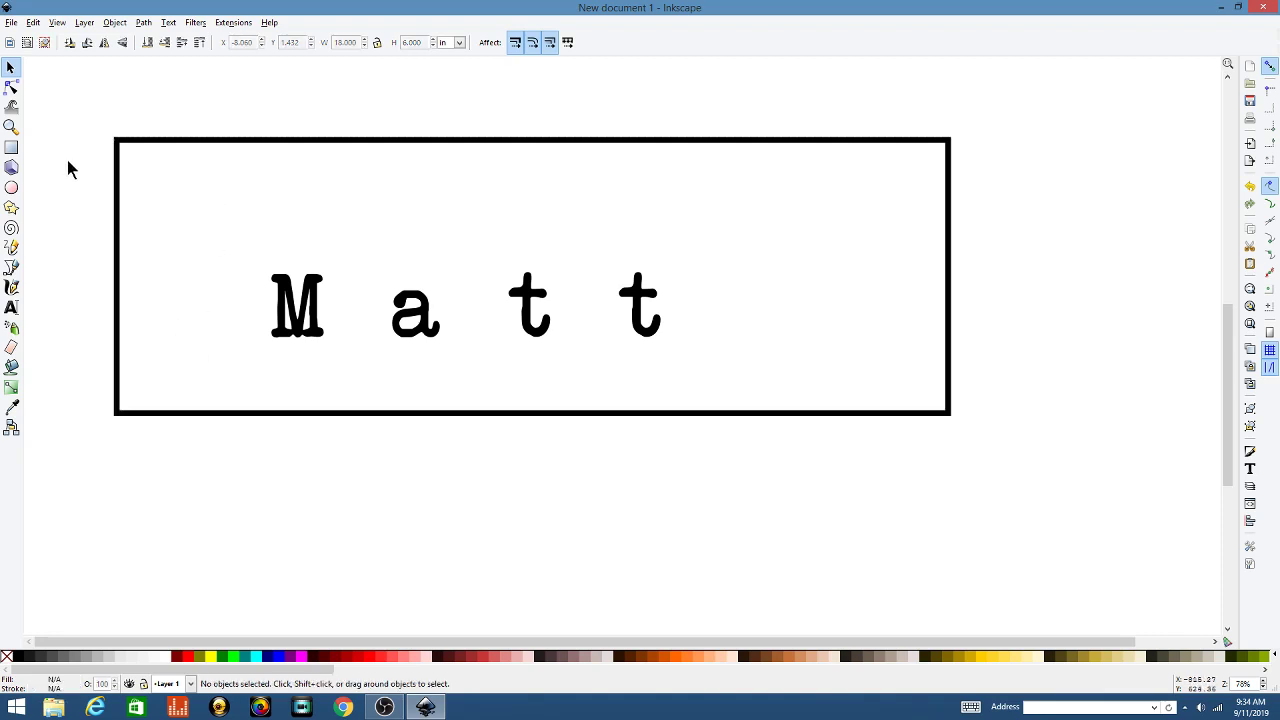
Change the font of the name text to bold Arial.
{"action": "left_click", "coordinate": [294, 315]}
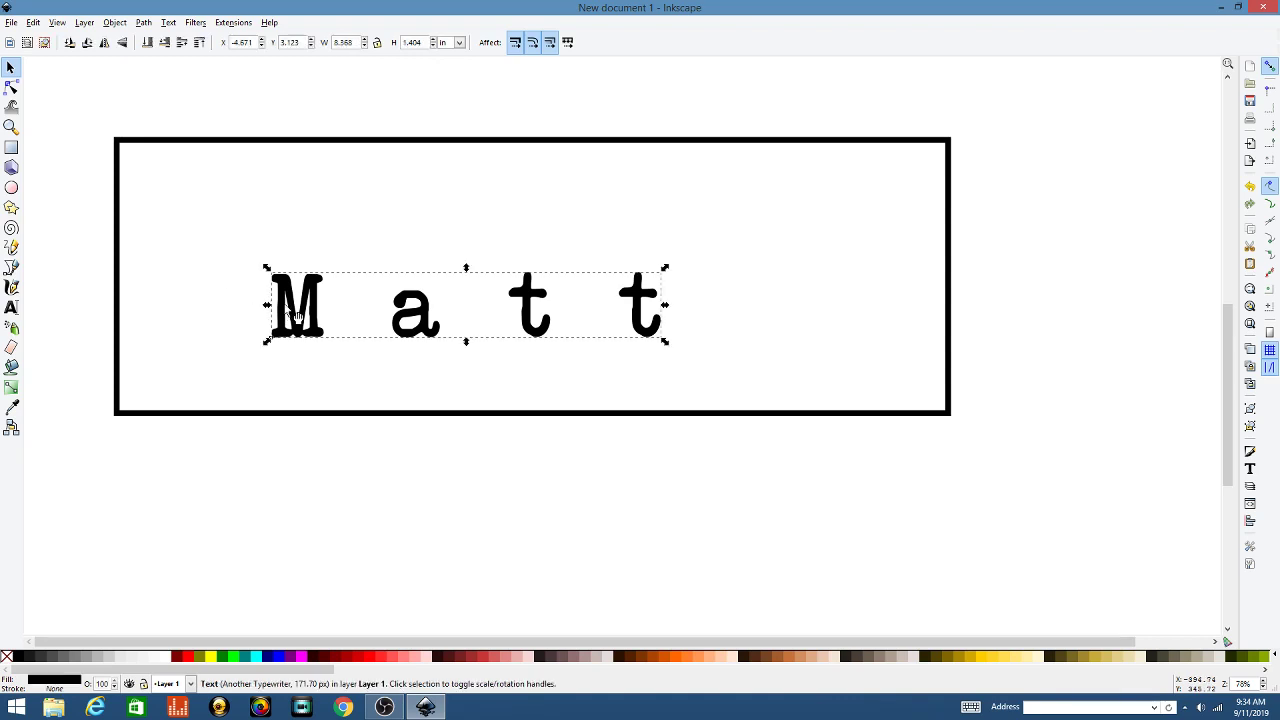
{"action": "left_click", "coordinate": [12, 308]}
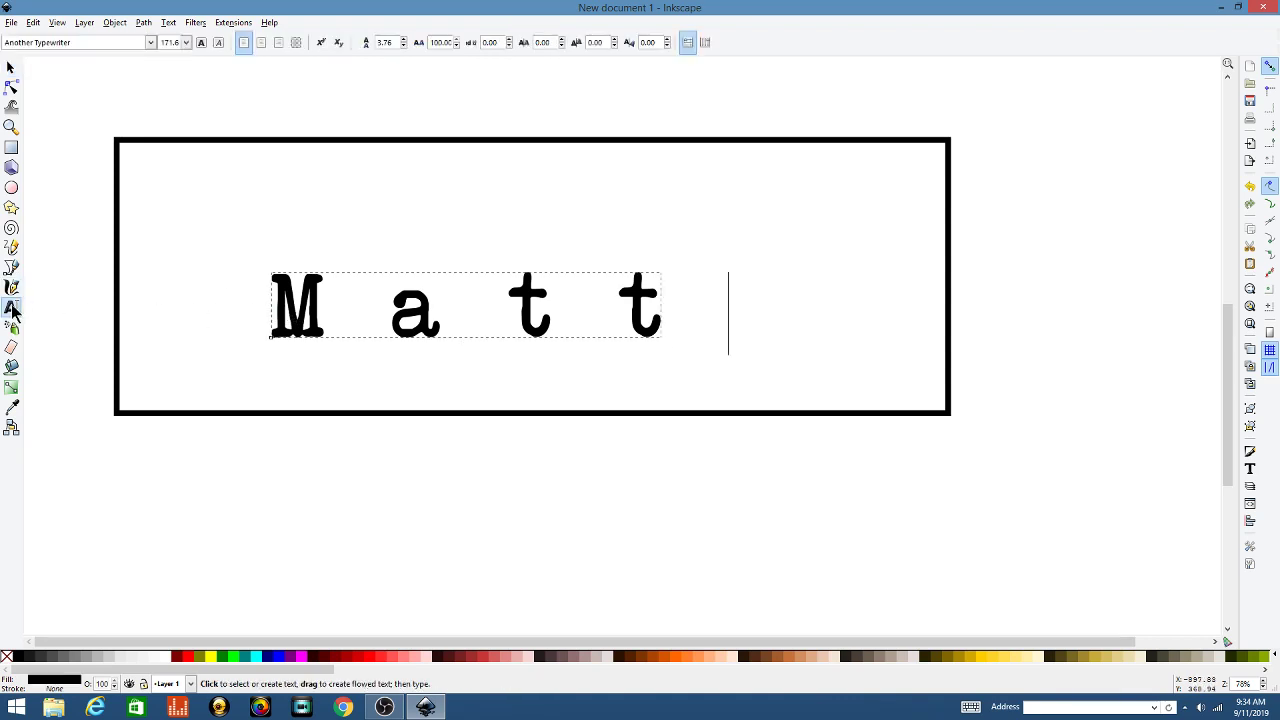
{"action": "left_click", "coordinate": [151, 43]}
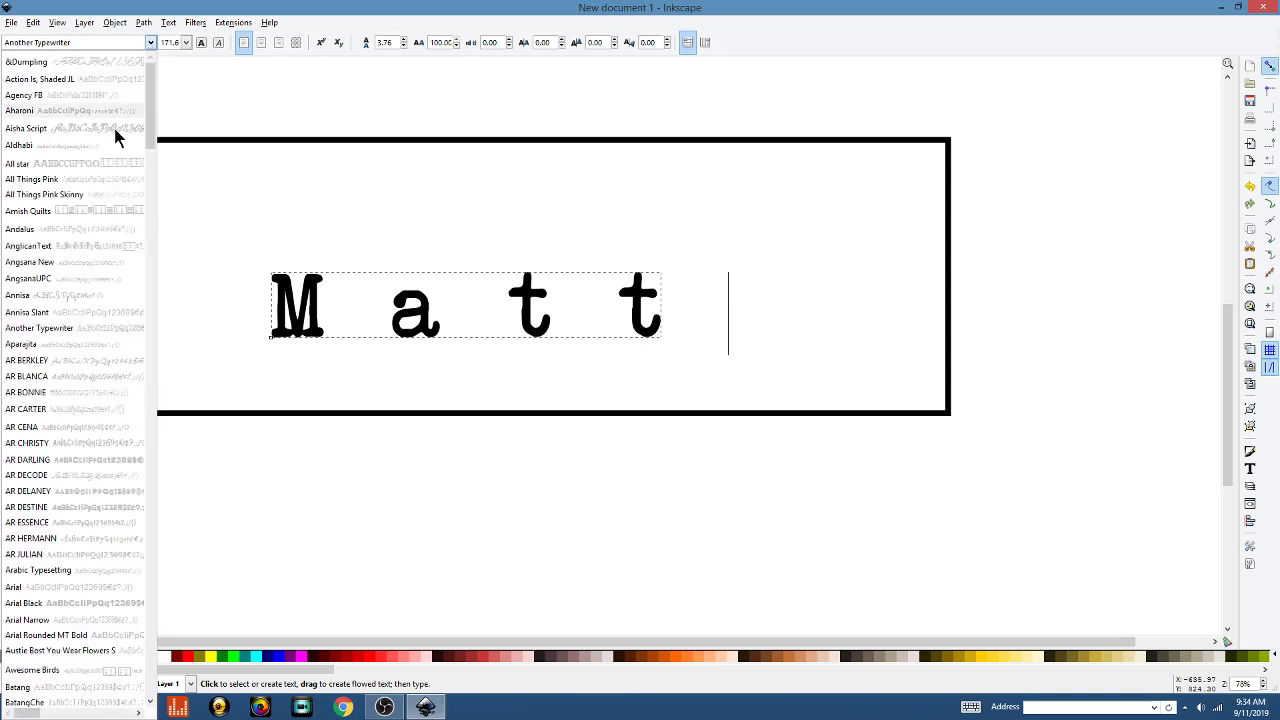
{"action": "scroll", "coordinate": [105, 302], "scroll_direction": "down", "scroll_amount": 3}
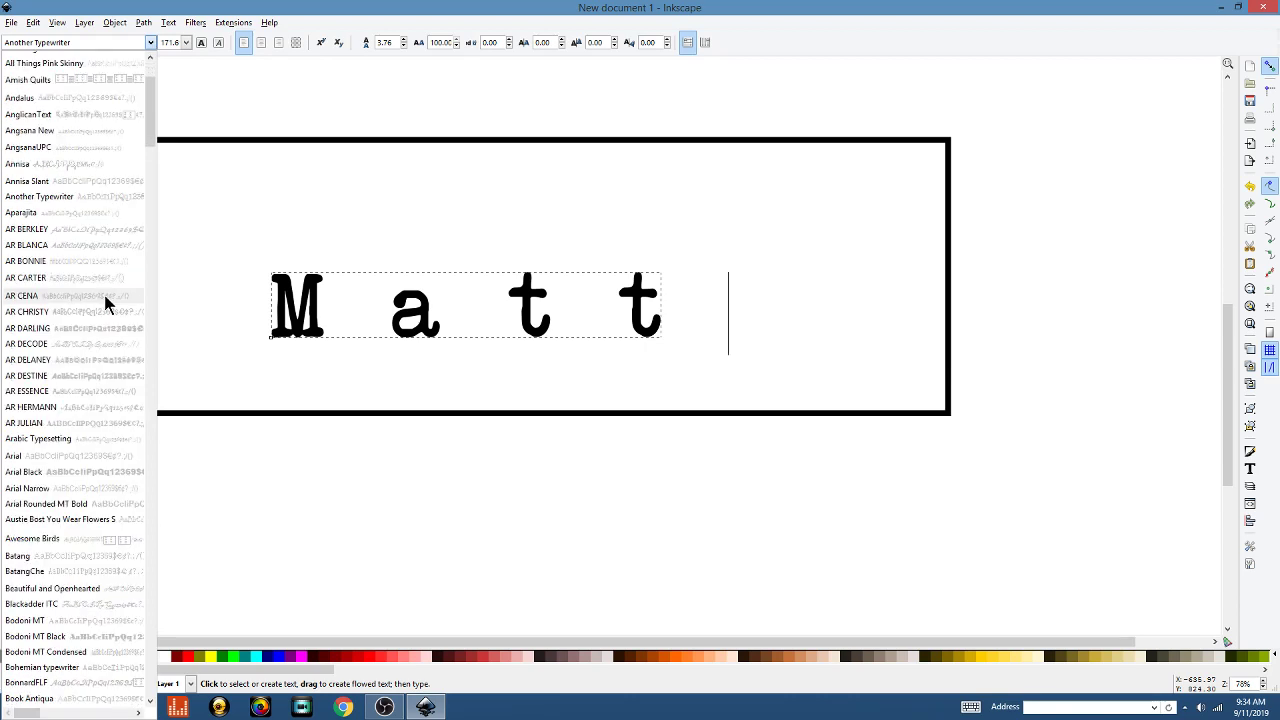
{"action": "left_click", "coordinate": [103, 472]}
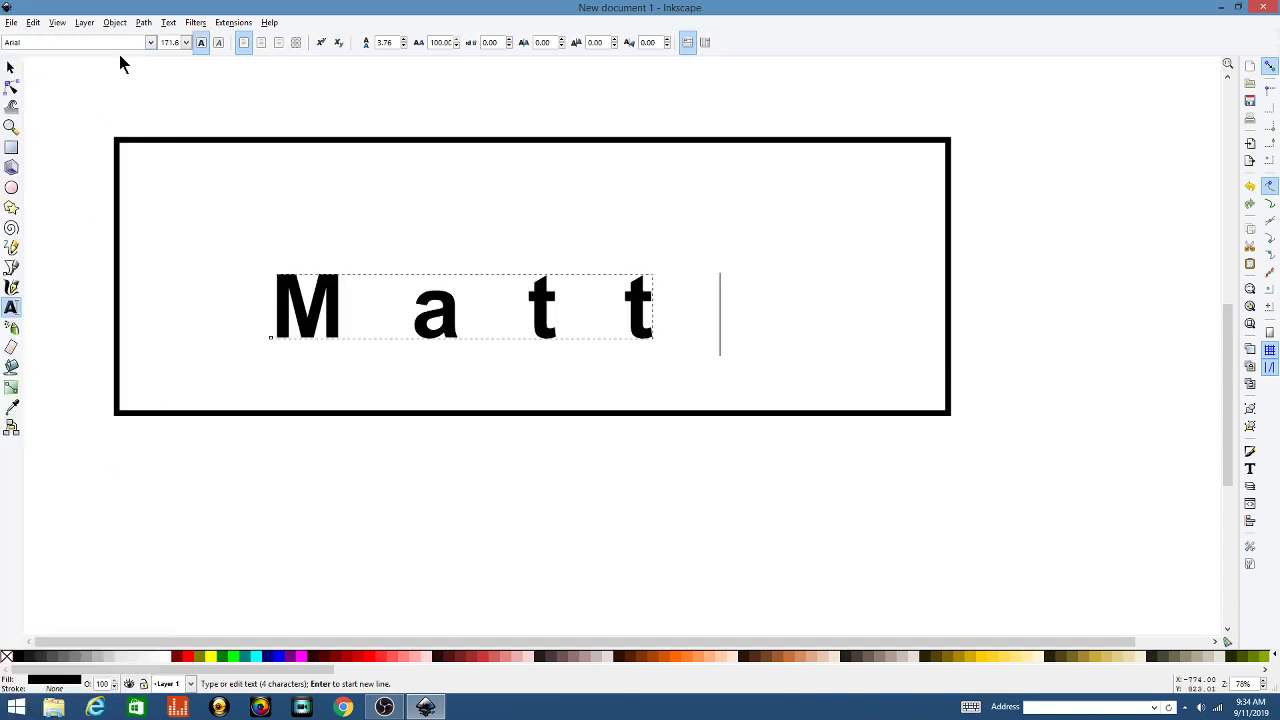
Change the font of the name text to FearlessVampireKiller.
{"action": "left_click", "coordinate": [151, 42]}
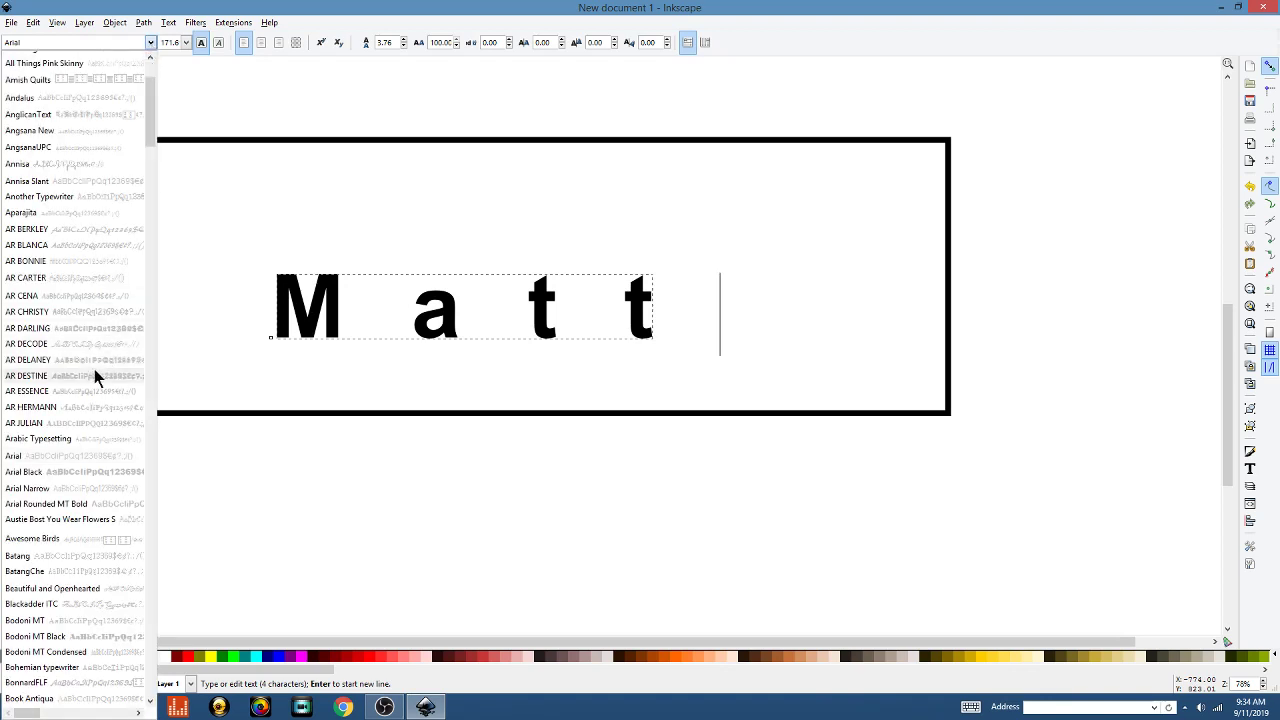
{"action": "scroll", "coordinate": [95, 378], "scroll_direction": "down", "scroll_amount": 3}
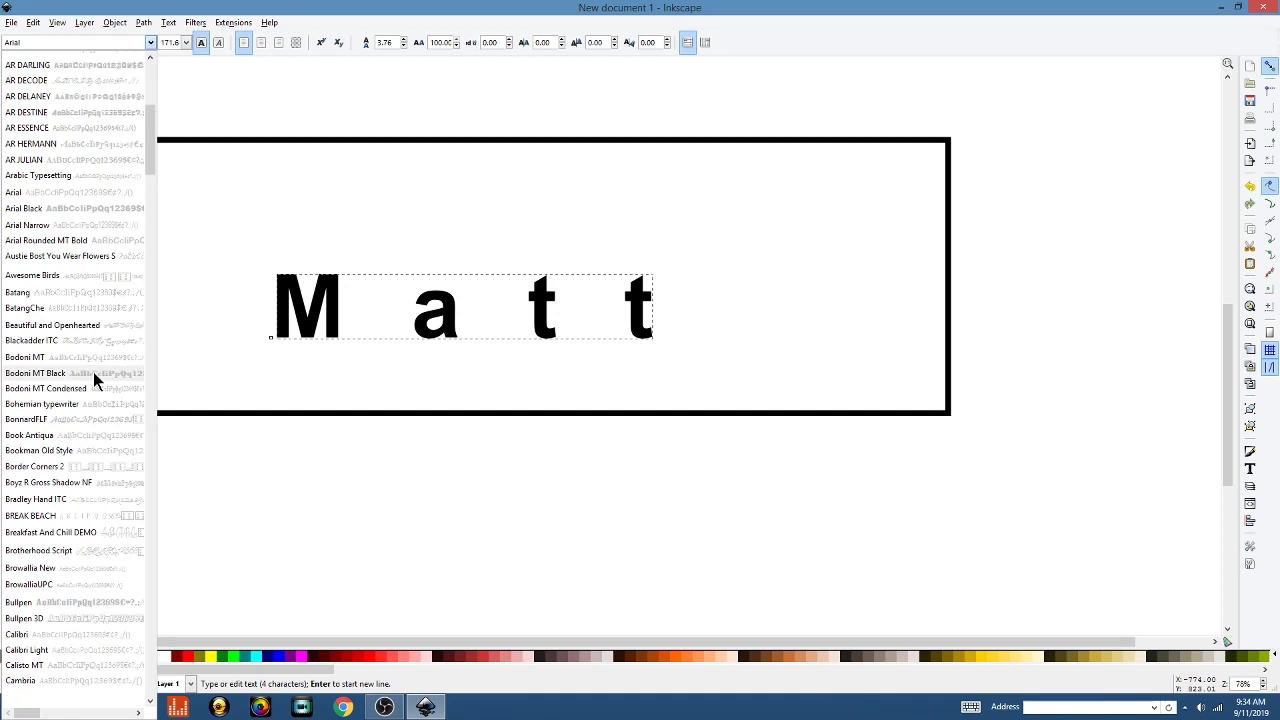
{"action": "scroll", "coordinate": [96, 378], "scroll_direction": "down", "scroll_amount": 6}
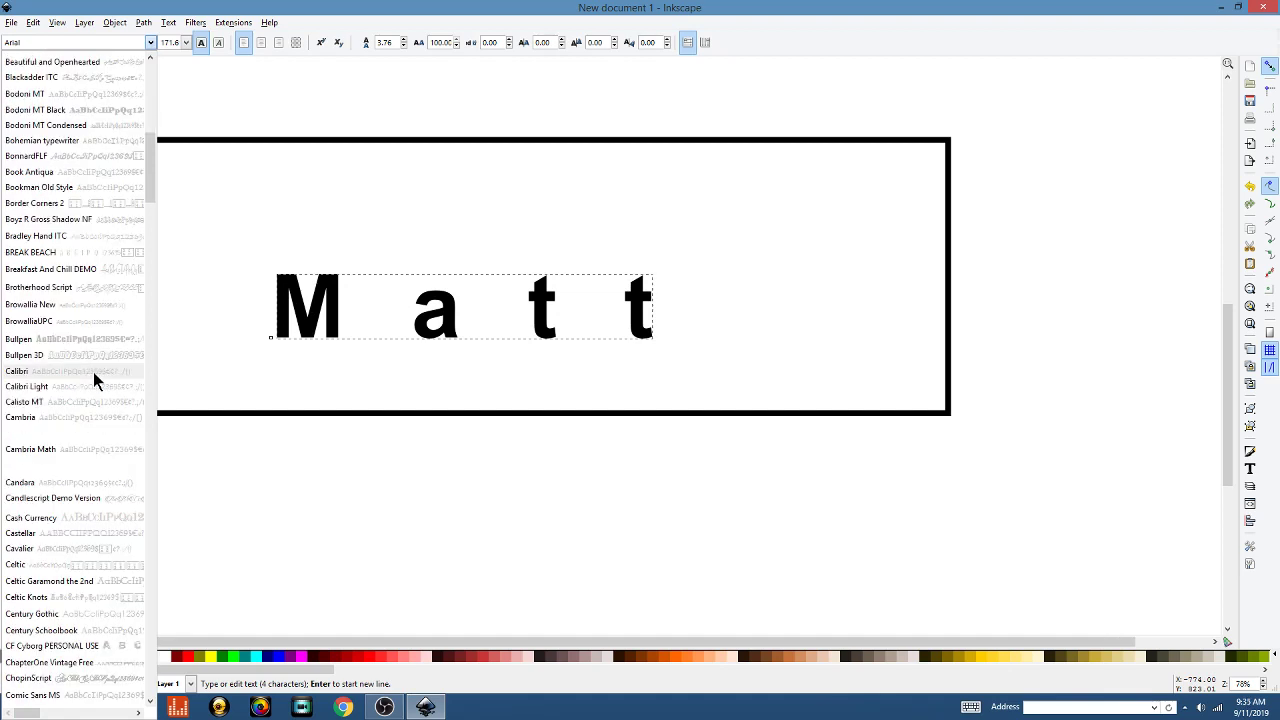
{"action": "scroll", "coordinate": [93, 372], "scroll_direction": "down", "scroll_amount": 2}
{"action": "scroll", "coordinate": [93, 372], "scroll_direction": "down", "scroll_amount": 1}
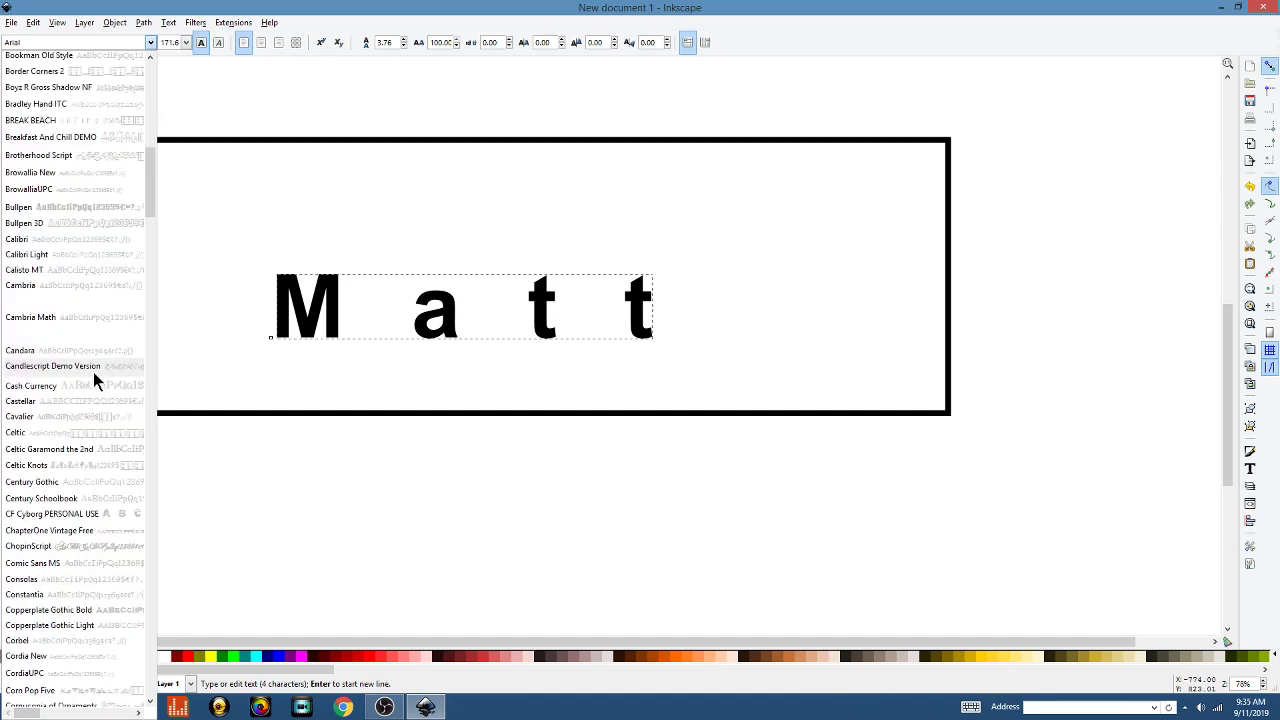
{"action": "scroll", "coordinate": [93, 372], "scroll_direction": "down", "scroll_amount": 6}
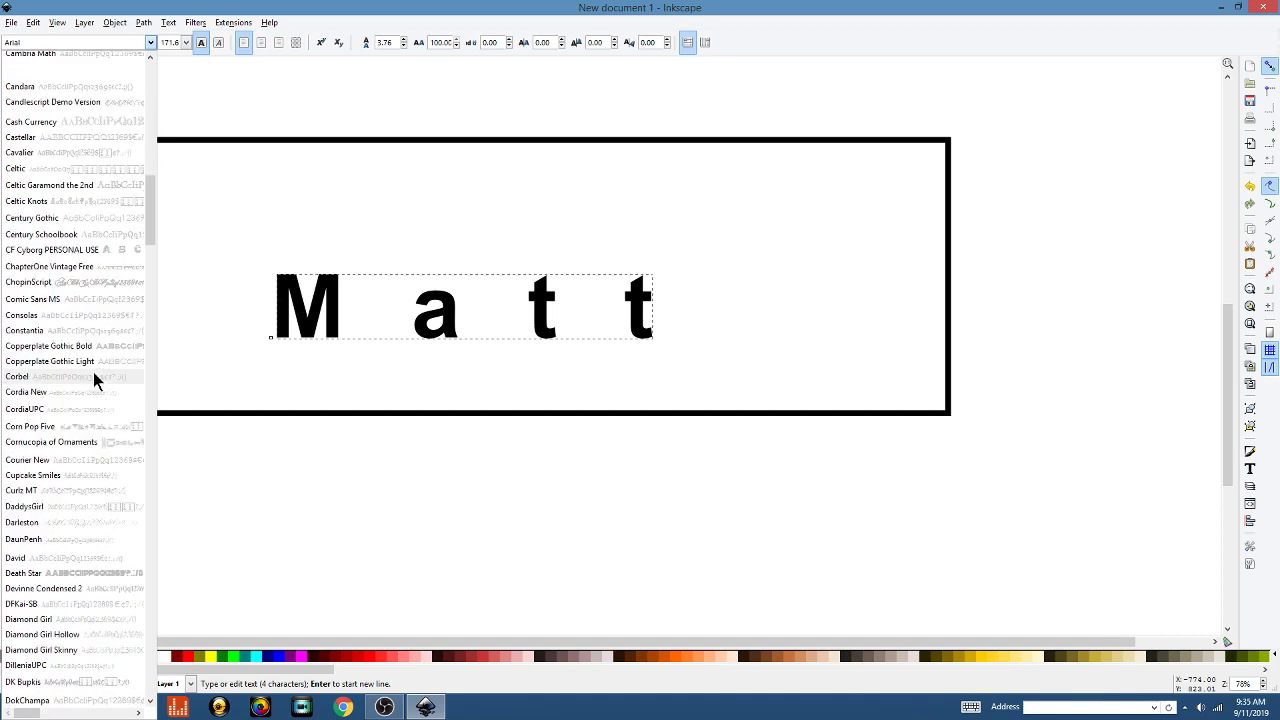
{"action": "scroll", "coordinate": [93, 379], "scroll_direction": "down", "scroll_amount": 7}
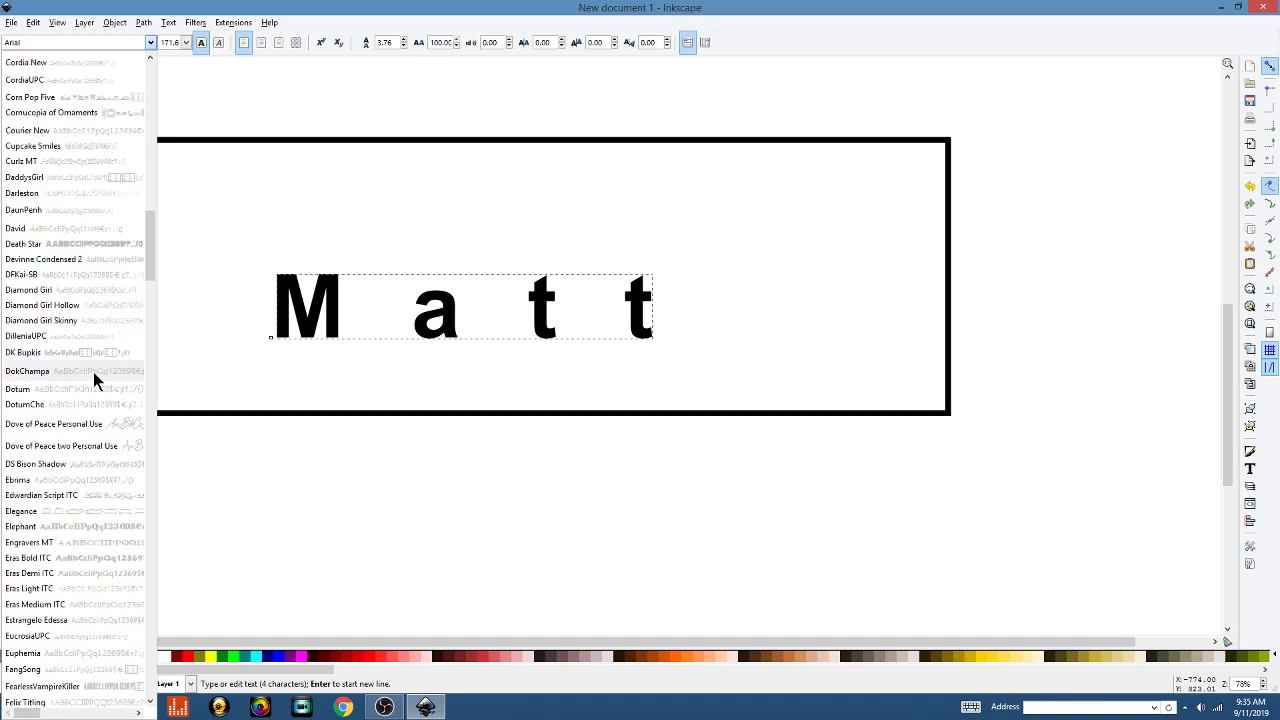
{"action": "scroll", "coordinate": [93, 372], "scroll_direction": "down", "scroll_amount": 4}
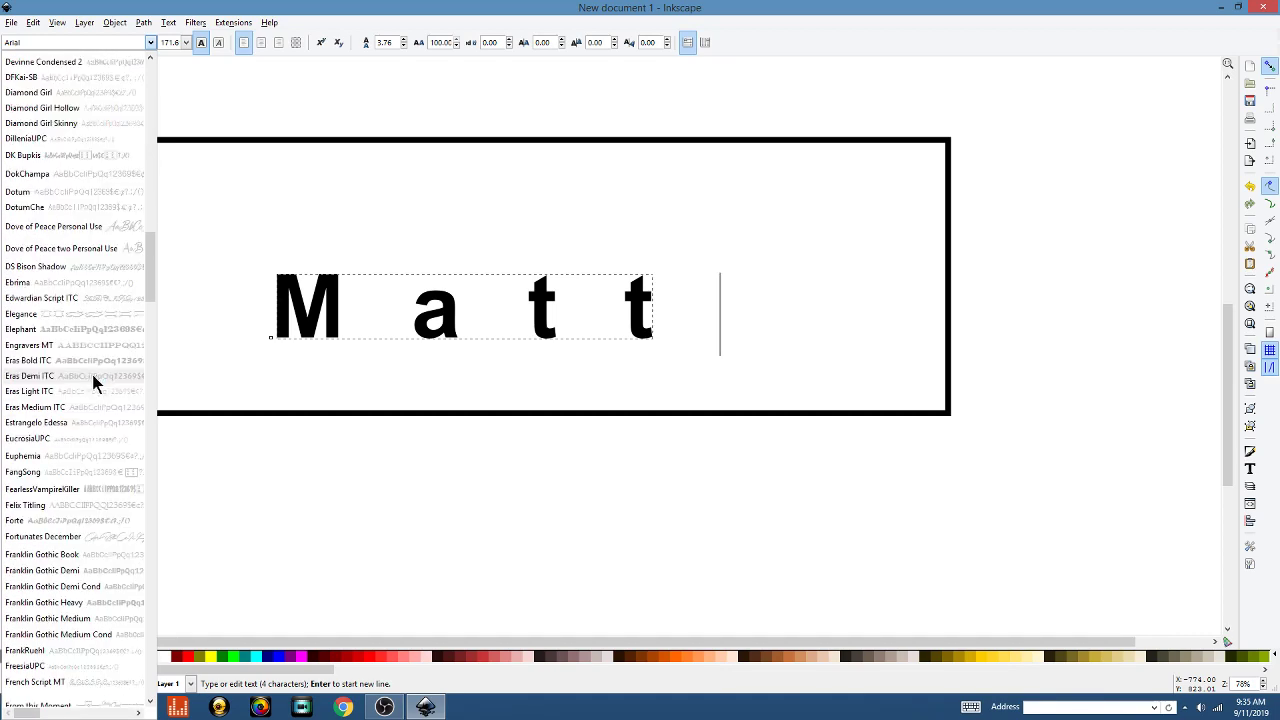
{"action": "left_click", "coordinate": [88, 489]}
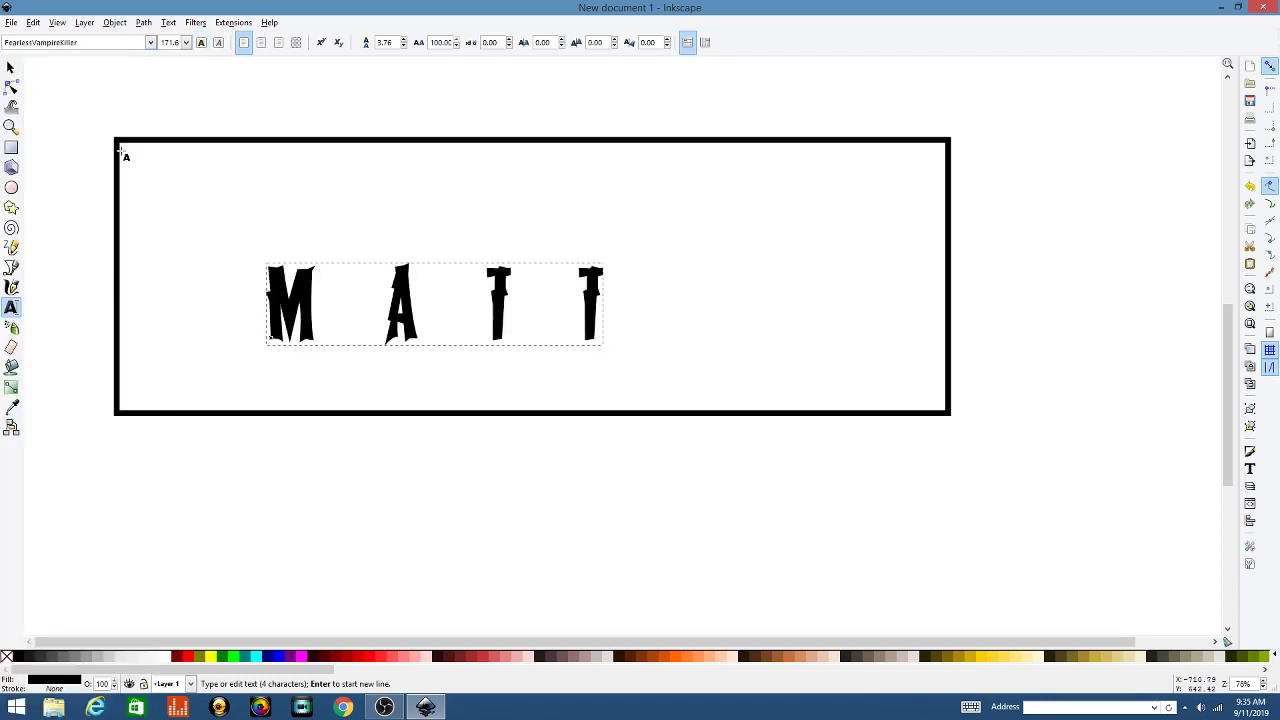
Set the name text in Franklin Gothic Heavy and tighten its letter spacing to 41.98.
{"action": "left_click", "coordinate": [150, 42]}
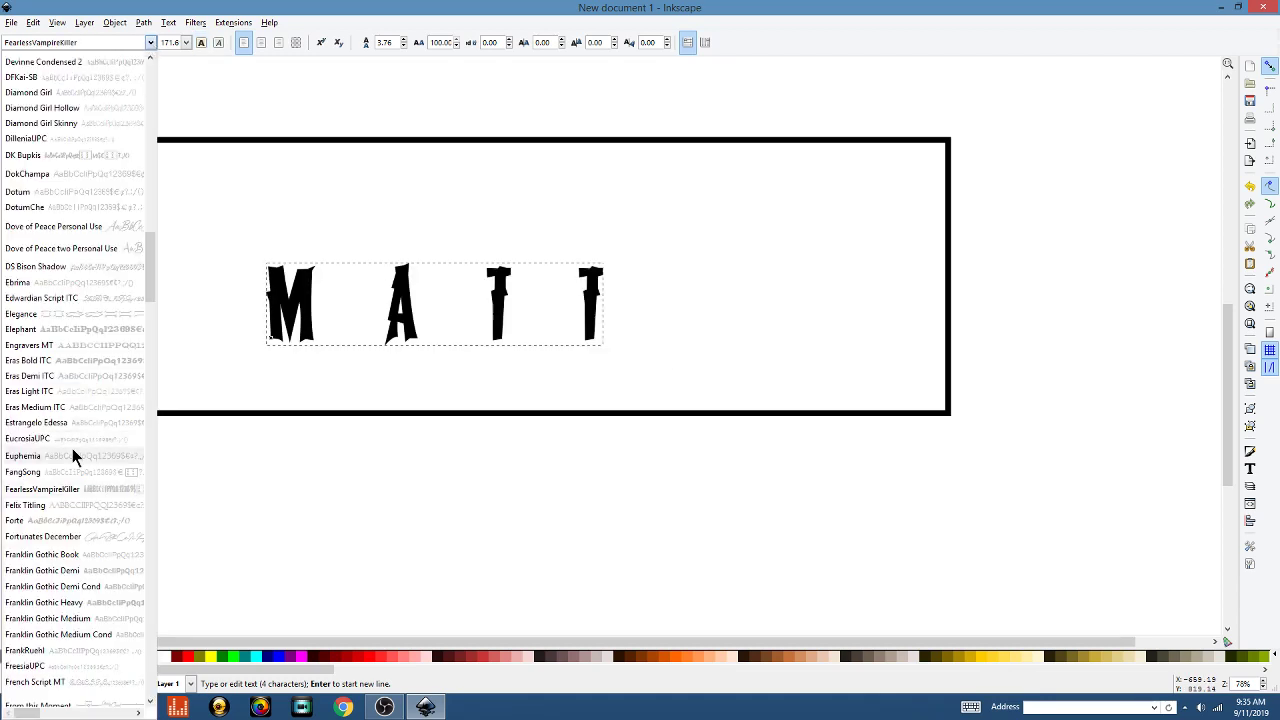
{"action": "scroll", "coordinate": [76, 562], "scroll_direction": "down", "scroll_amount": 3}
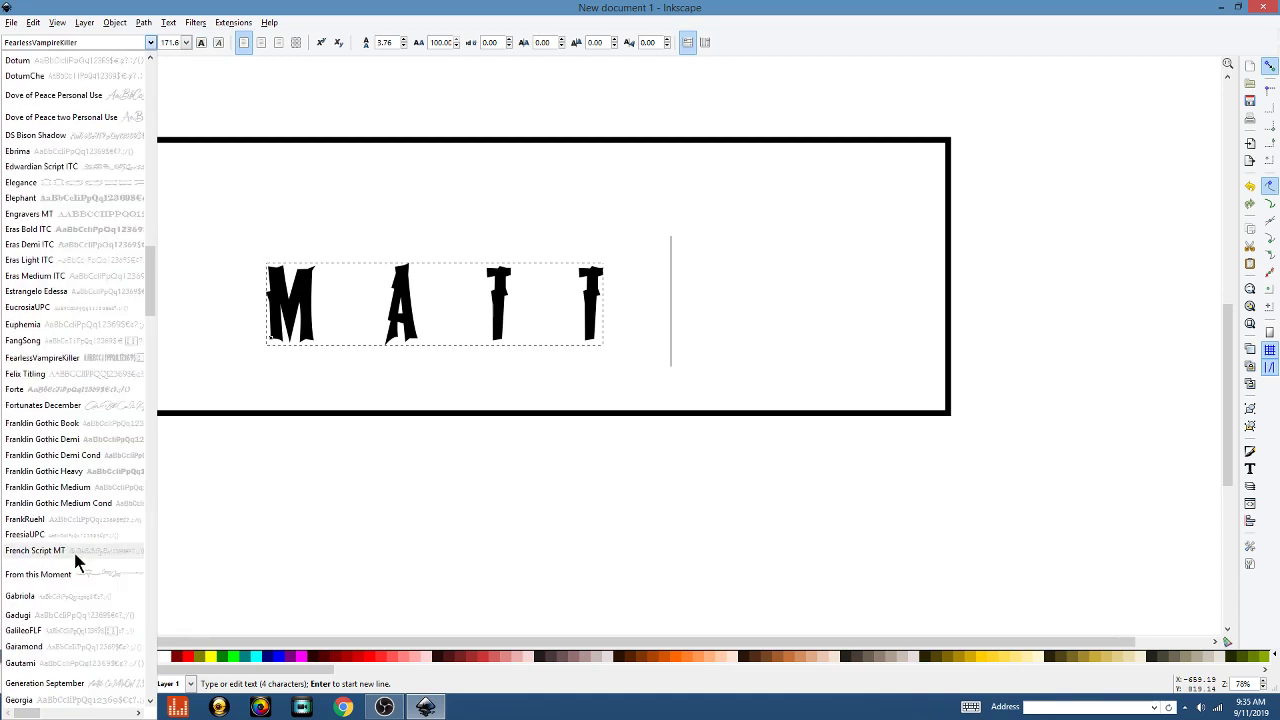
{"action": "left_click", "coordinate": [92, 471]}
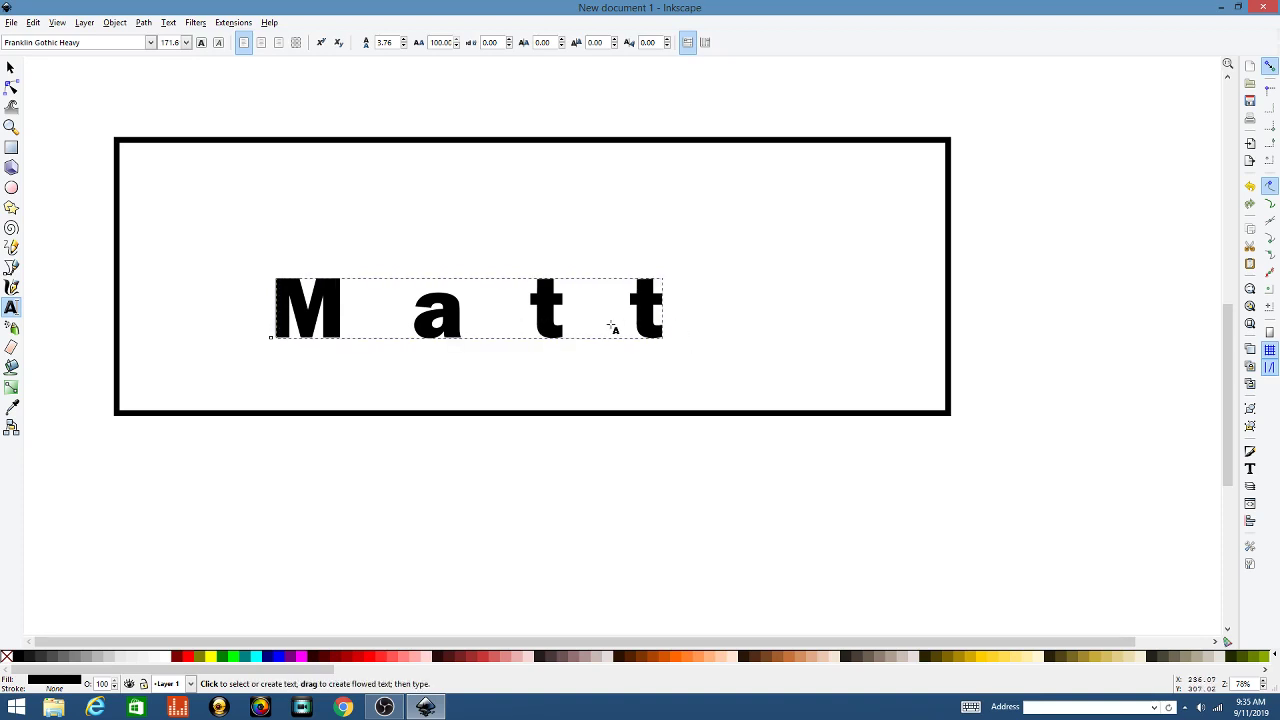
{"action": "left_click", "coordinate": [456, 46]}
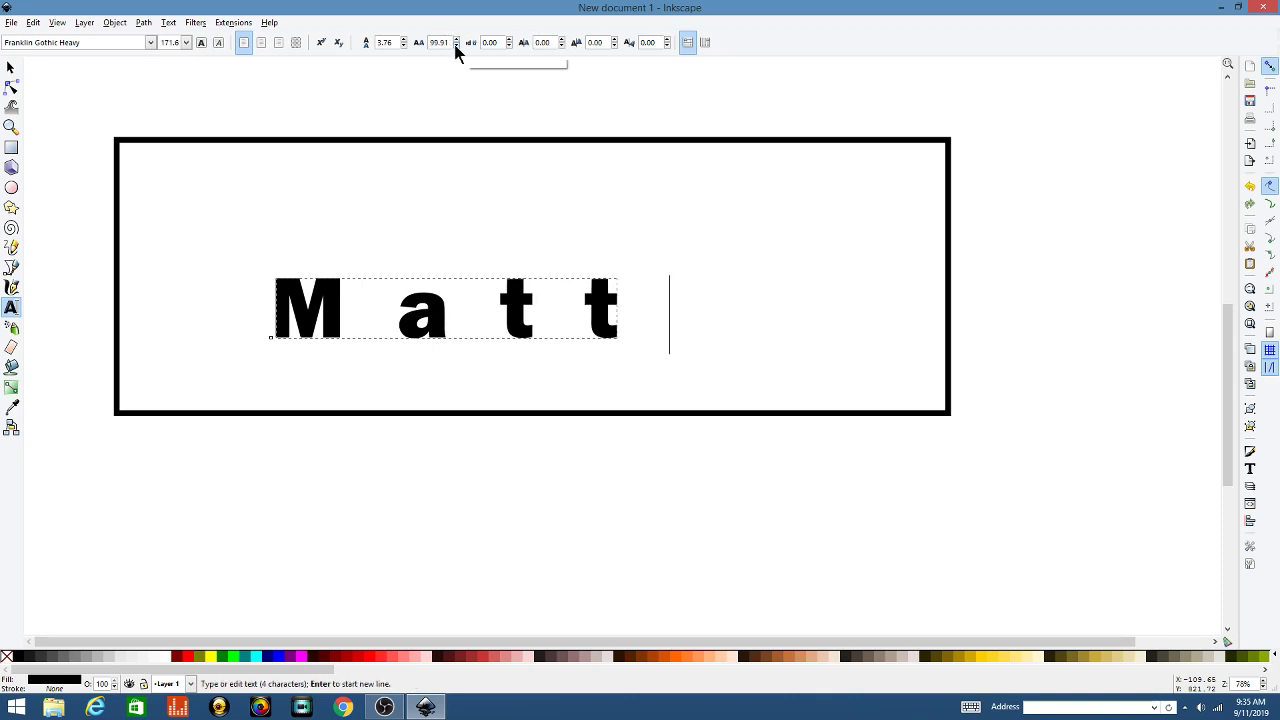
{"action": "left_click_drag", "start_coordinate": [456, 46], "coordinate": [456, 46]}
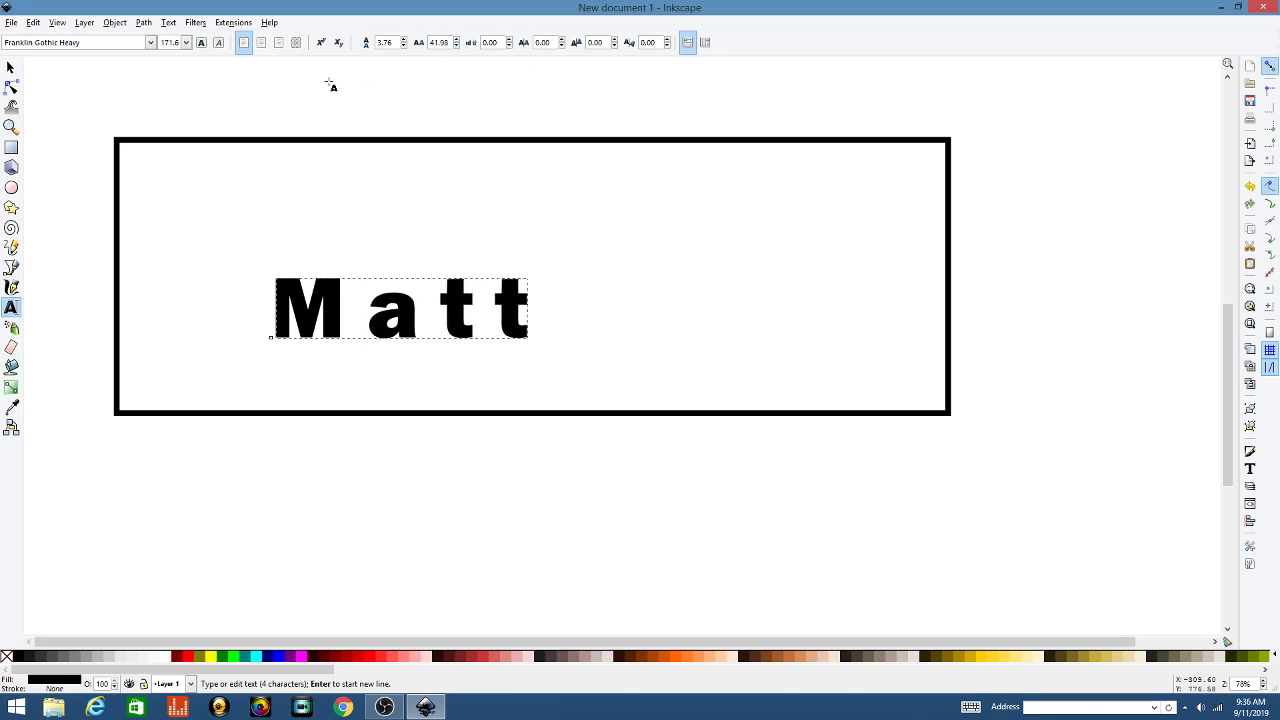
Scale the name text up to about 12.7 in wide and 3.0 in high and position it near the middle of the rectangle.
{"action": "left_click", "coordinate": [12, 68]}
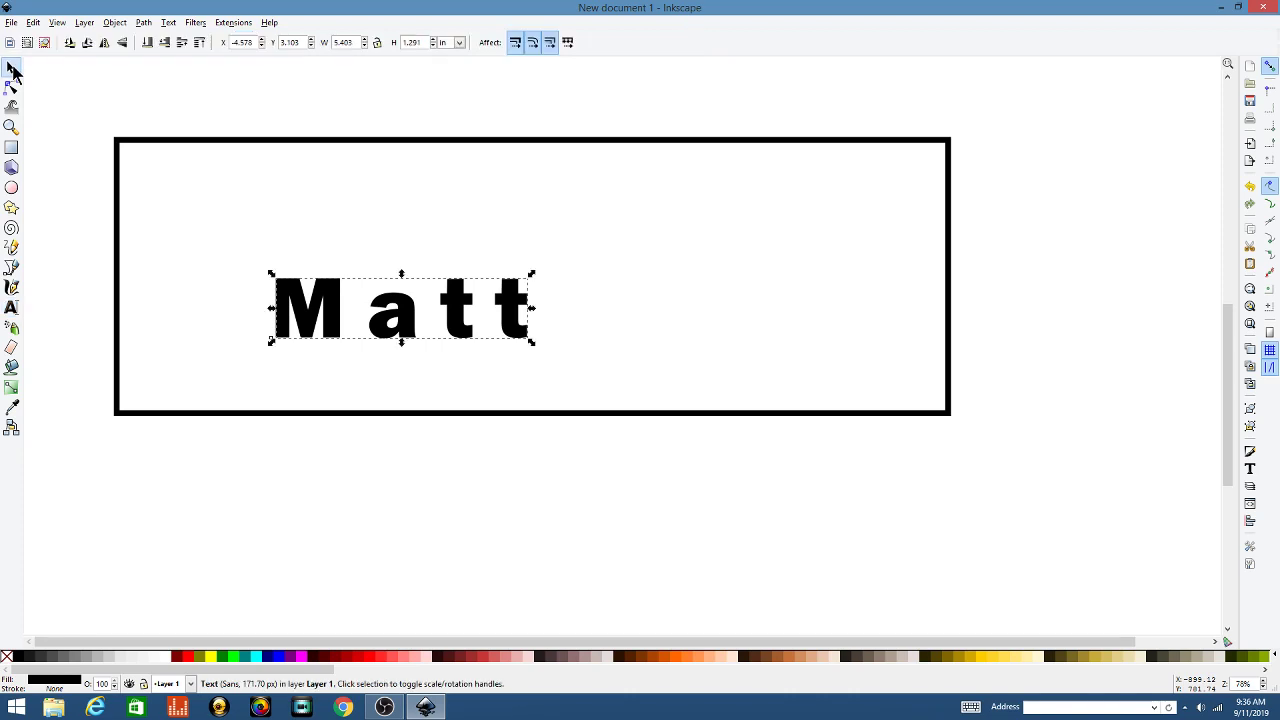
{"action": "left_click_drag", "start_coordinate": [416, 326], "coordinate": [479, 323]}
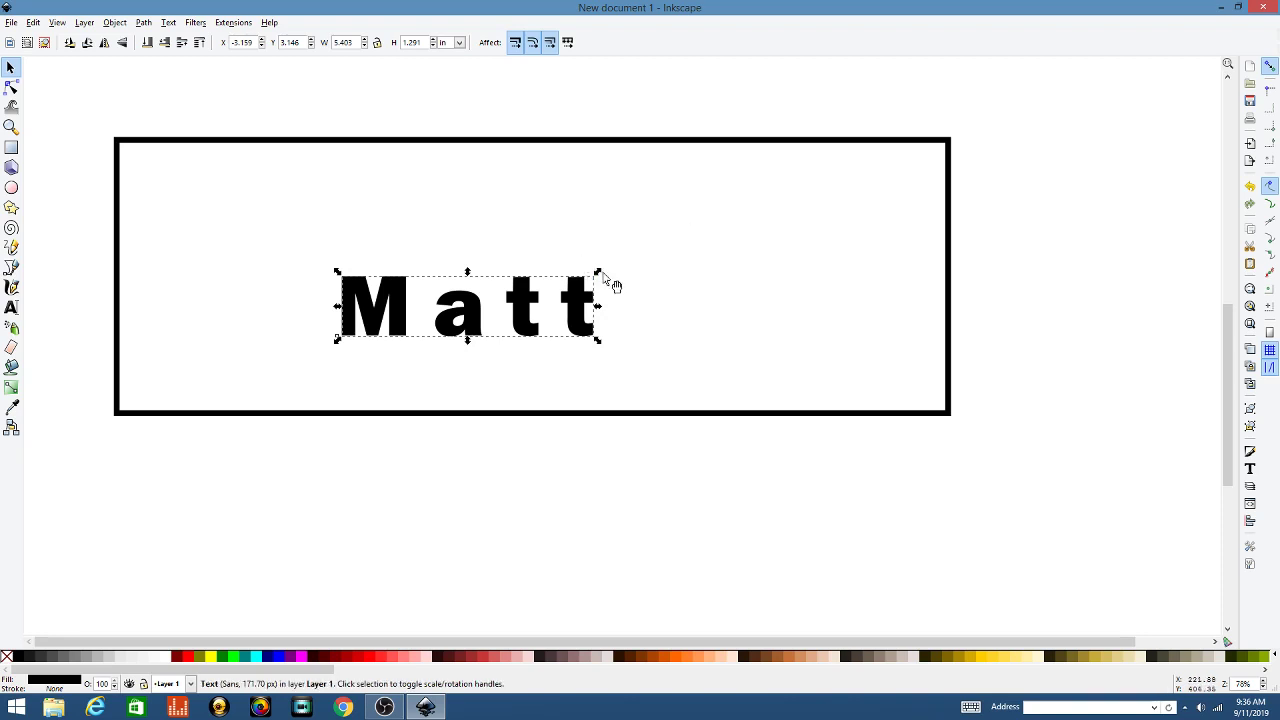
{"action": "left_click_drag", "start_coordinate": [598, 272], "coordinate": [799, 188]}
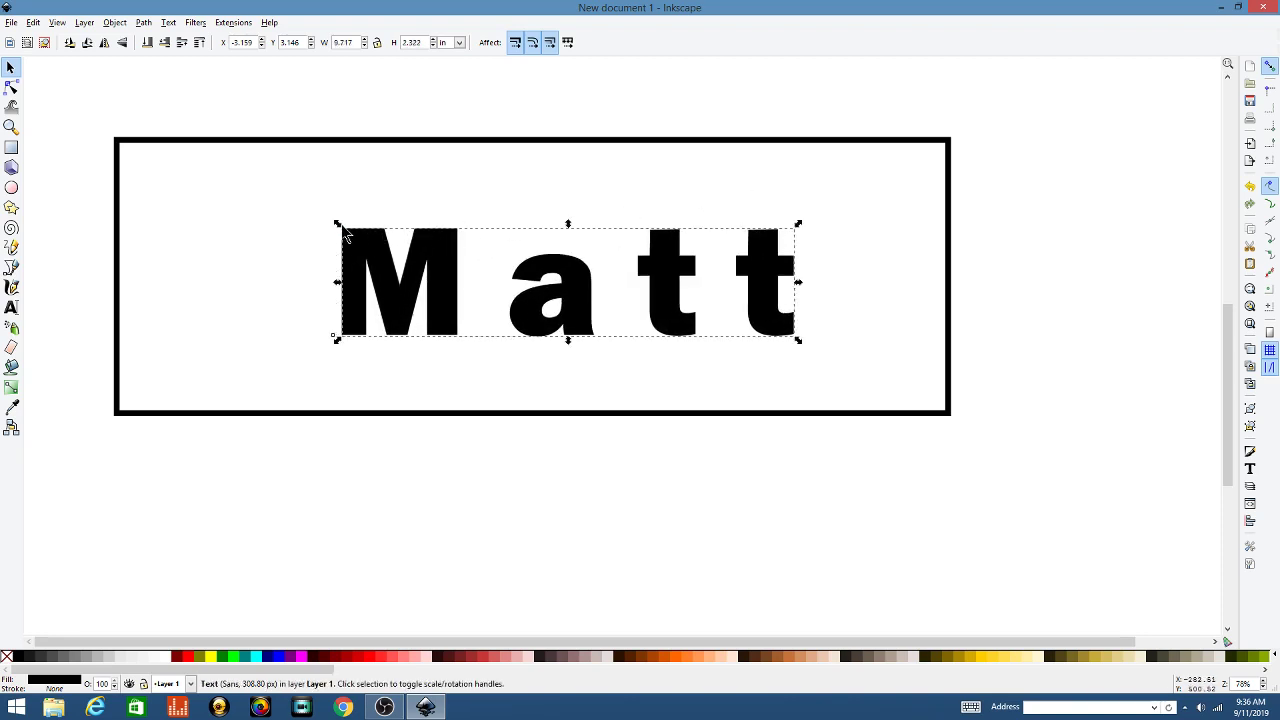
{"action": "left_click_drag", "start_coordinate": [337, 225], "coordinate": [197, 170]}
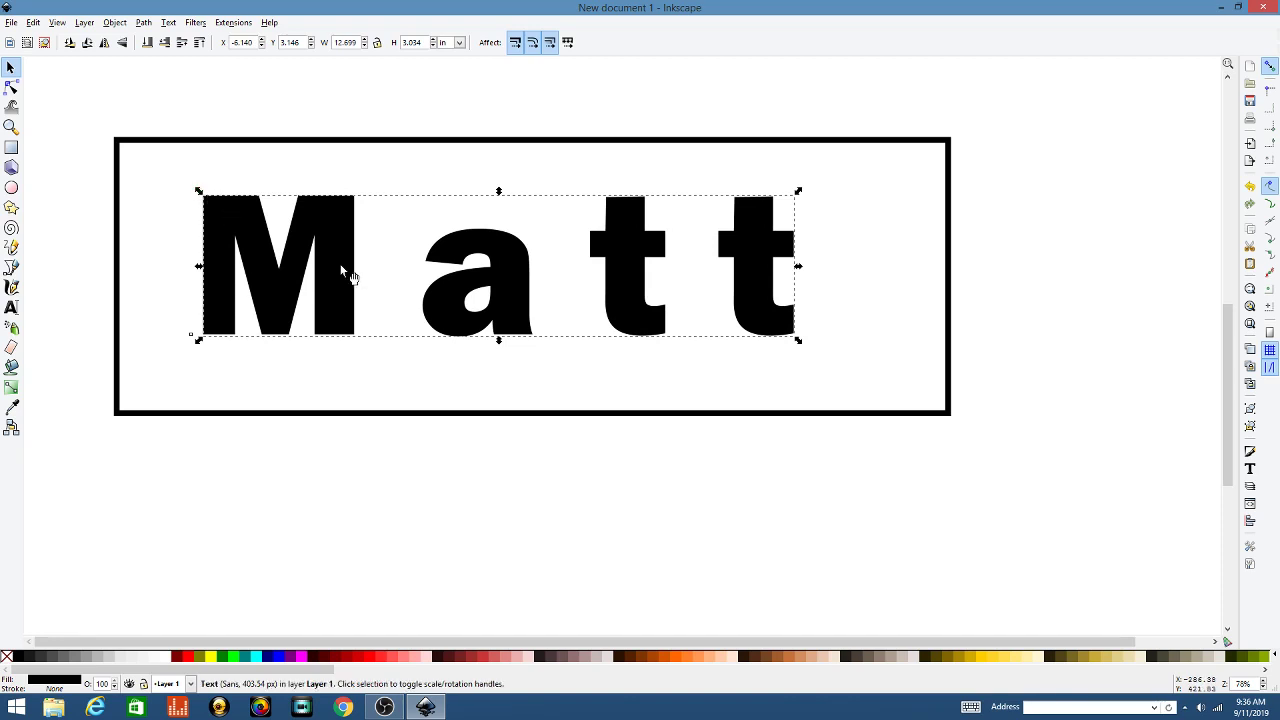
{"action": "left_click_drag", "start_coordinate": [346, 272], "coordinate": [366, 279]}
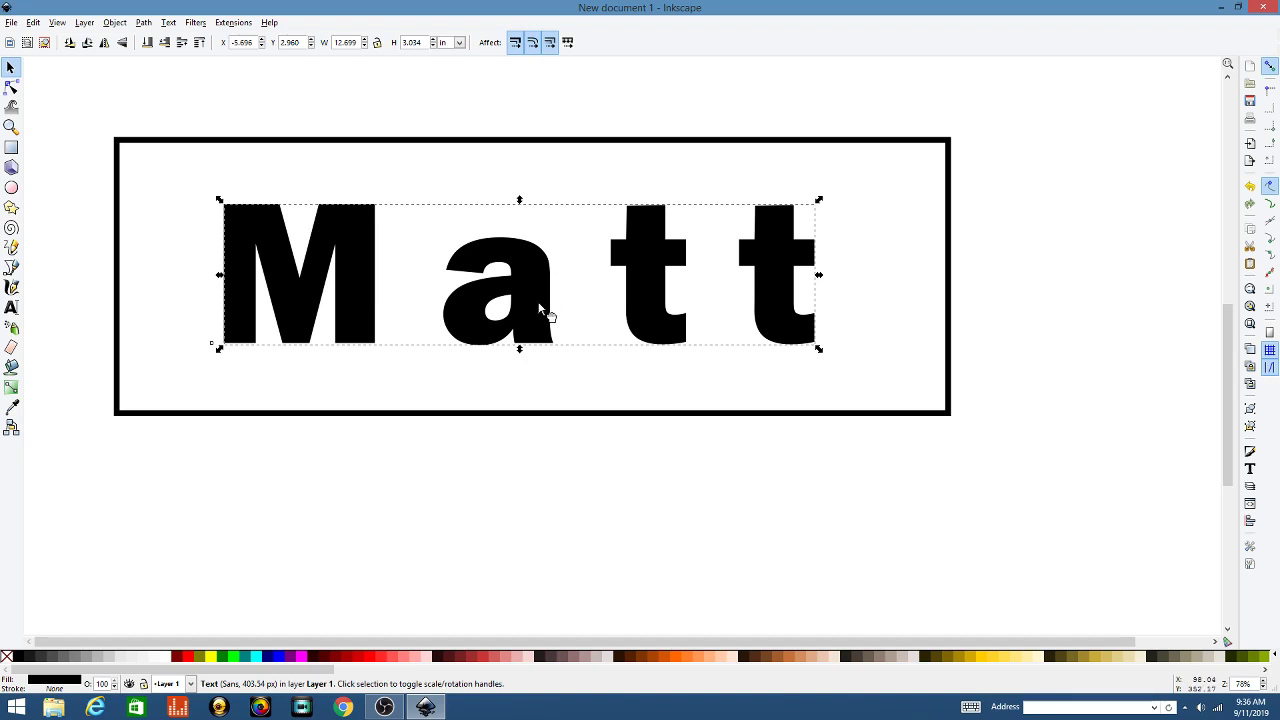
{"action": "left_click_drag", "start_coordinate": [540, 302], "coordinate": [542, 317]}
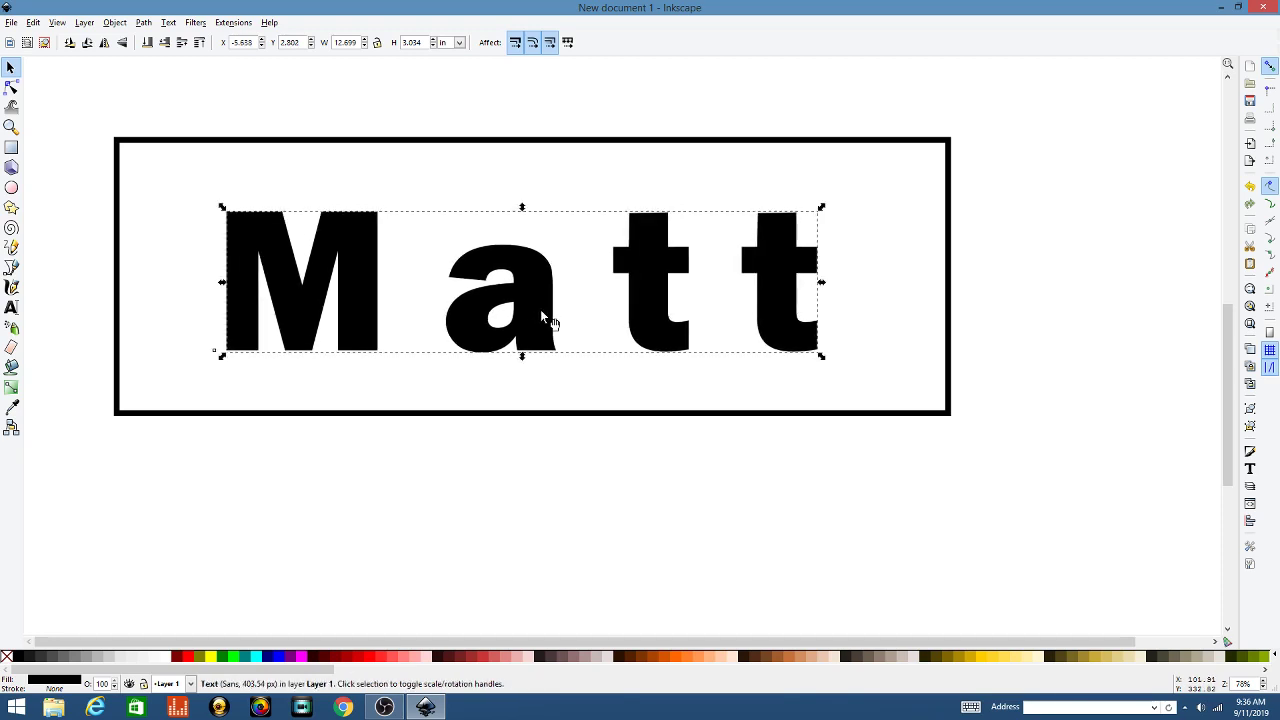
Centre the name text horizontally and vertically on the rectangle, aligning relative to the last selected object.
{"action": "left_click", "coordinate": [1251, 522]}
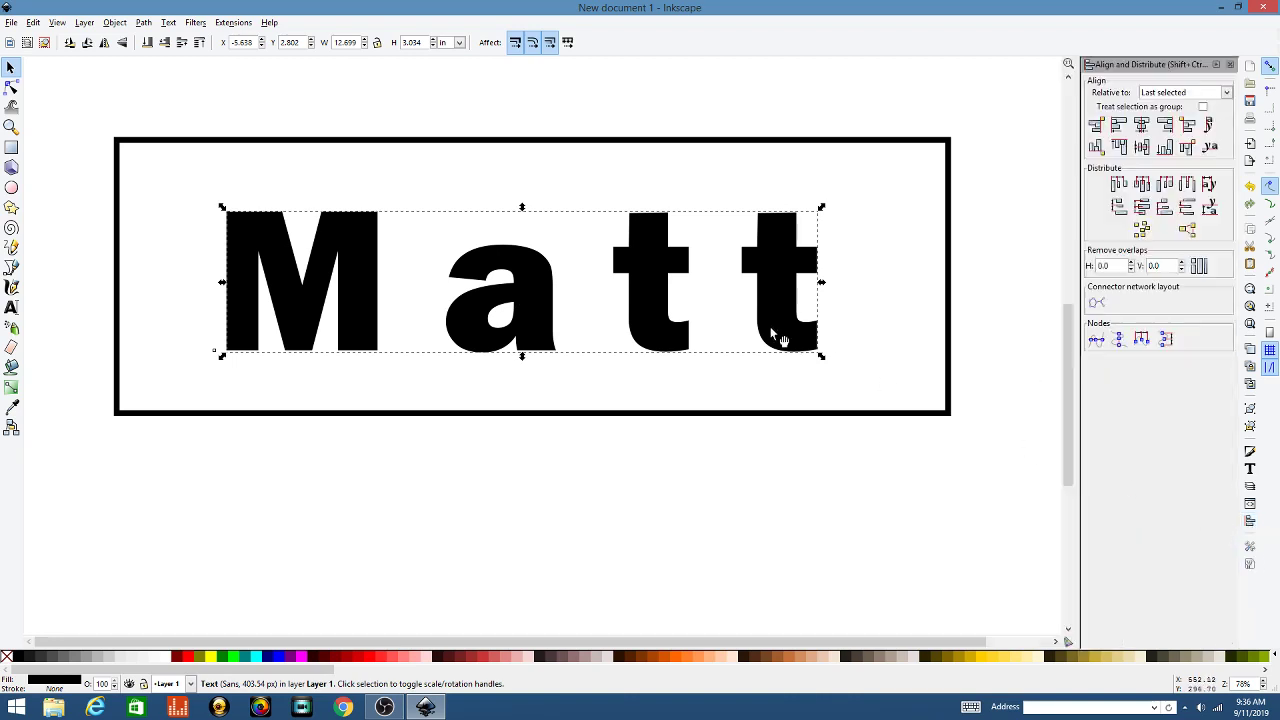
{"action": "left_click_drag", "start_coordinate": [659, 294], "coordinate": [675, 322]}
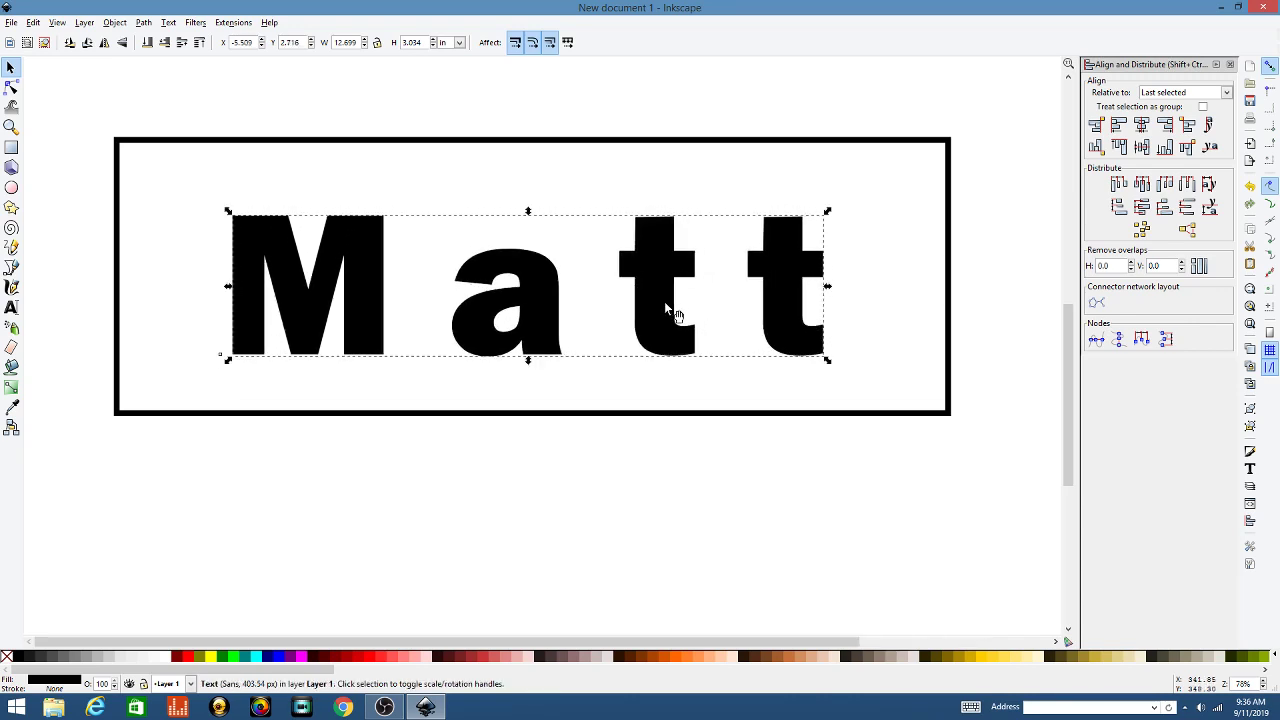
{"action": "left_click", "coordinate": [657, 146], "text": "shift"}
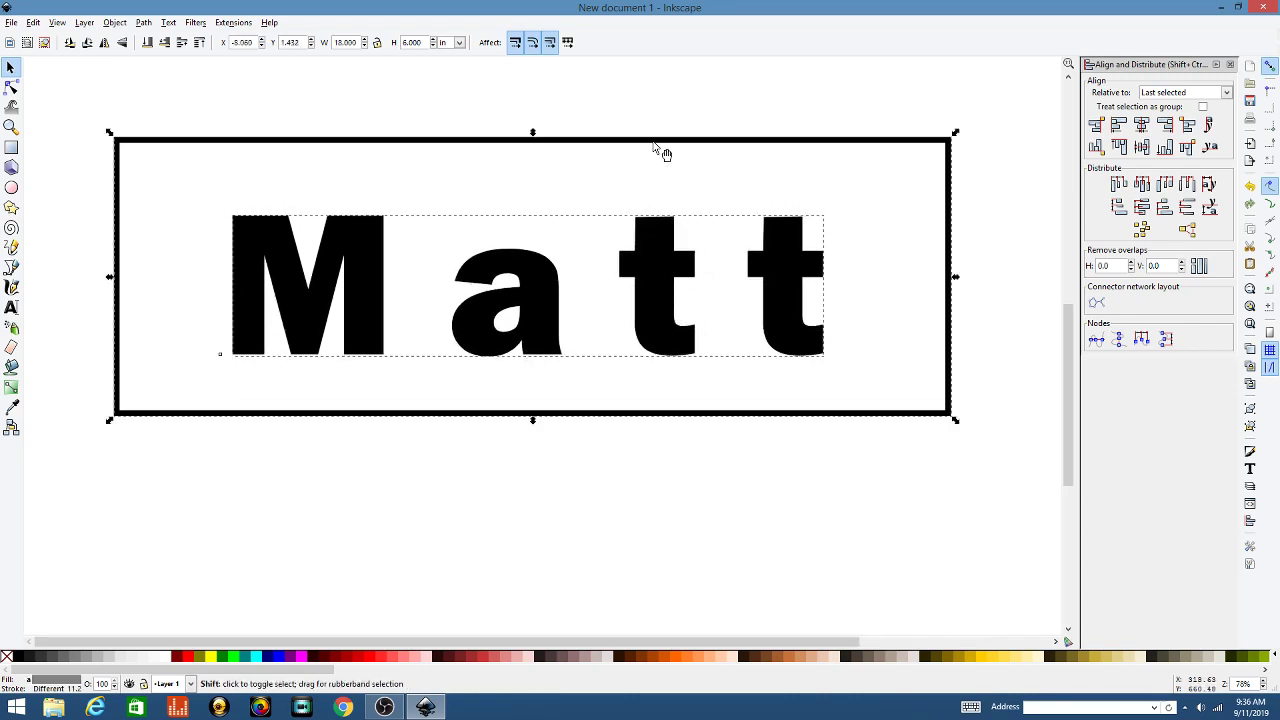
{"action": "left_click", "coordinate": [1141, 125]}
{"action": "left_click", "coordinate": [1142, 148]}
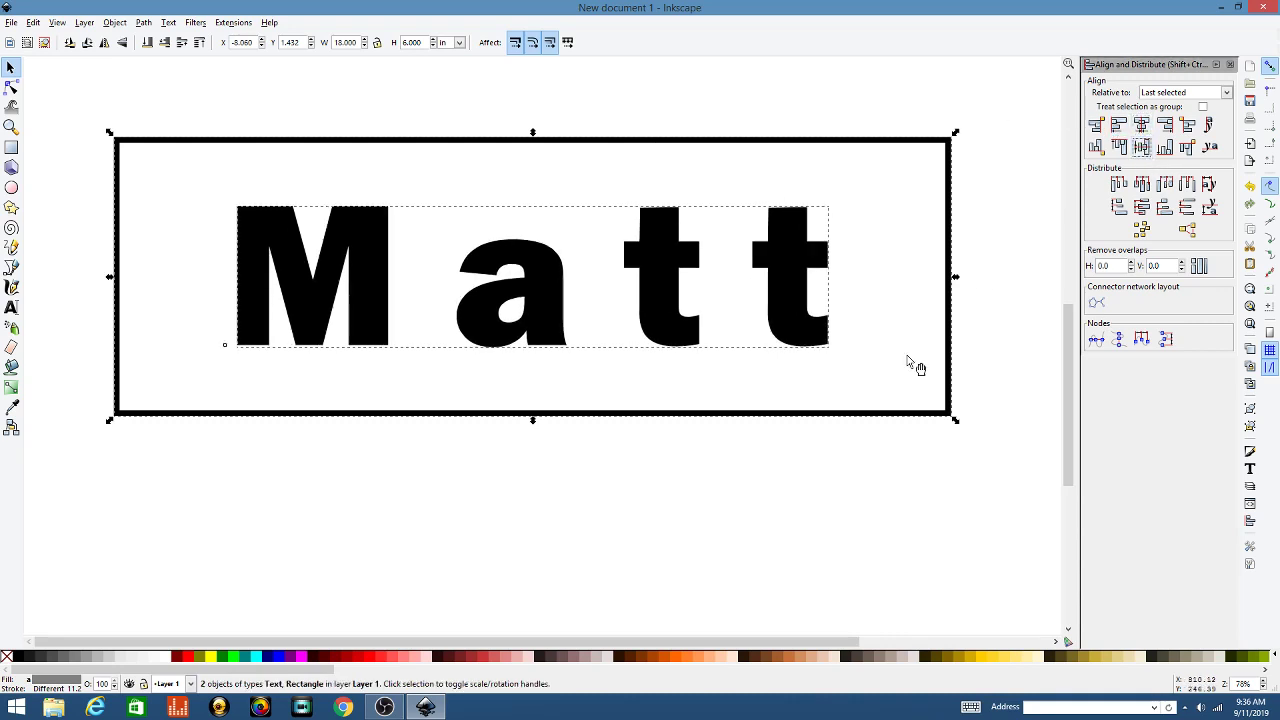
{"action": "left_click", "coordinate": [754, 518]}
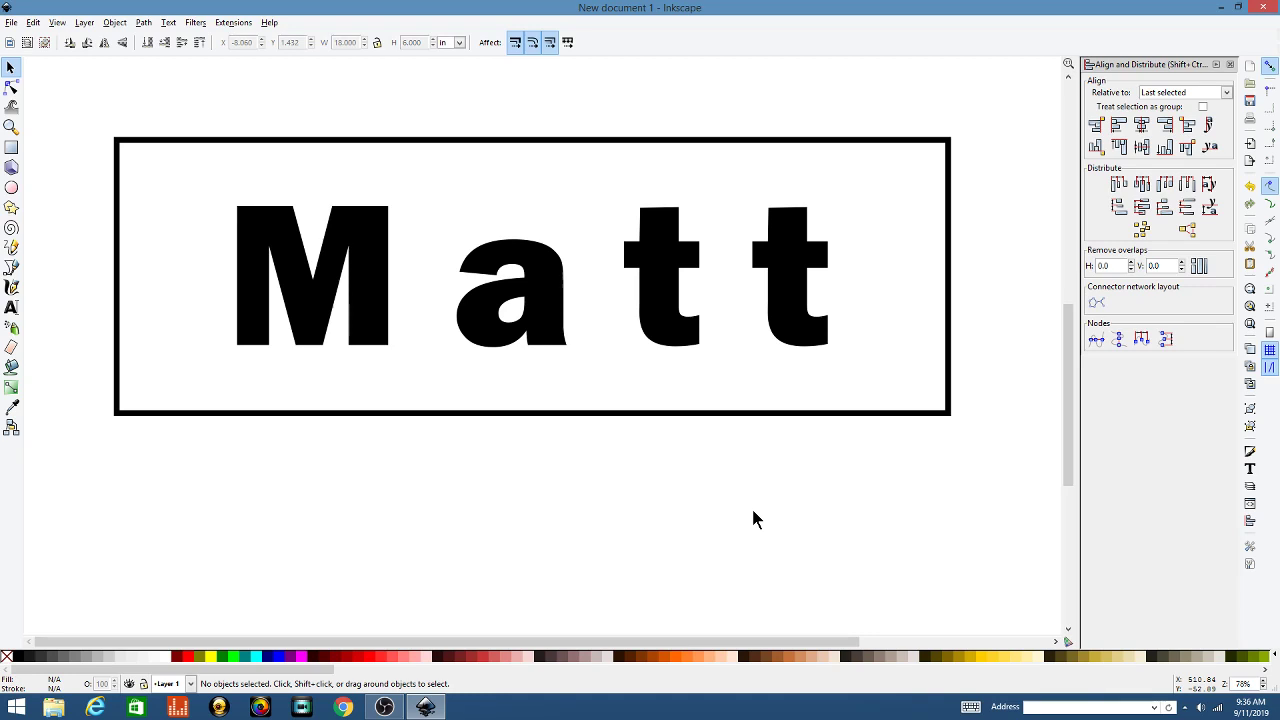
{"action": "left_click", "coordinate": [1230, 64]}
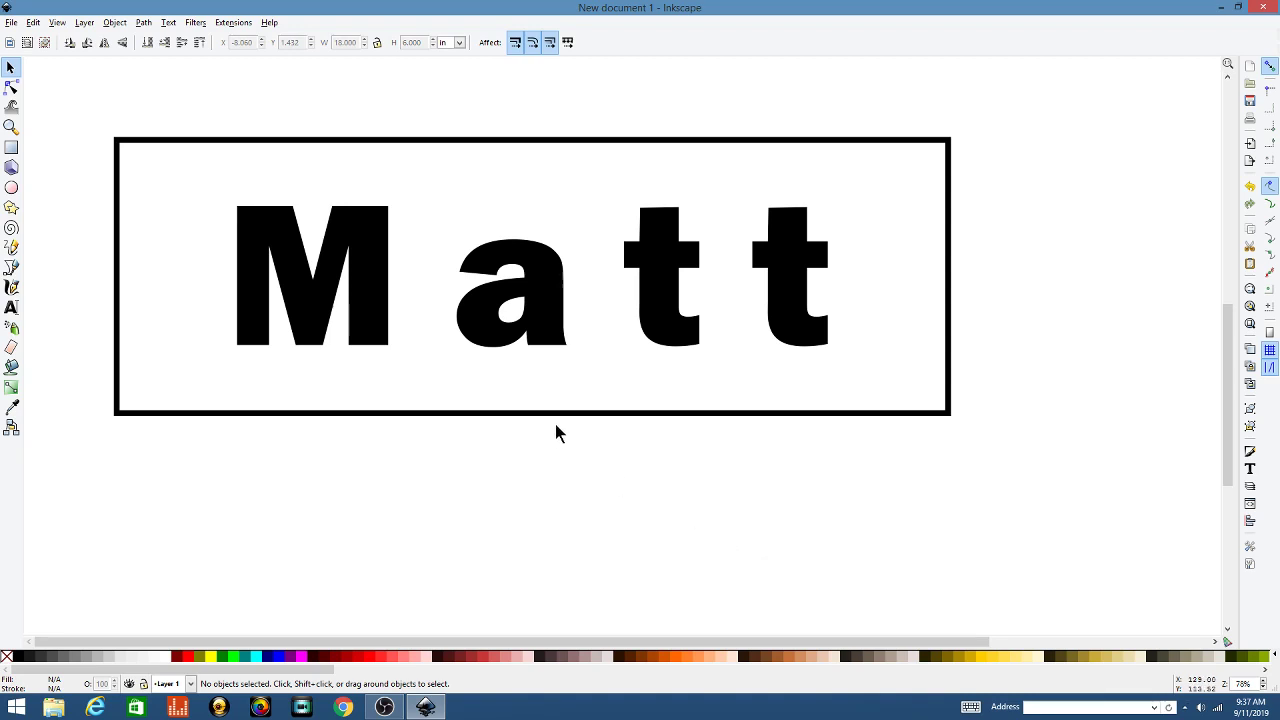
Convert the name text from a text object to paths.
{"action": "left_click", "coordinate": [487, 330]}
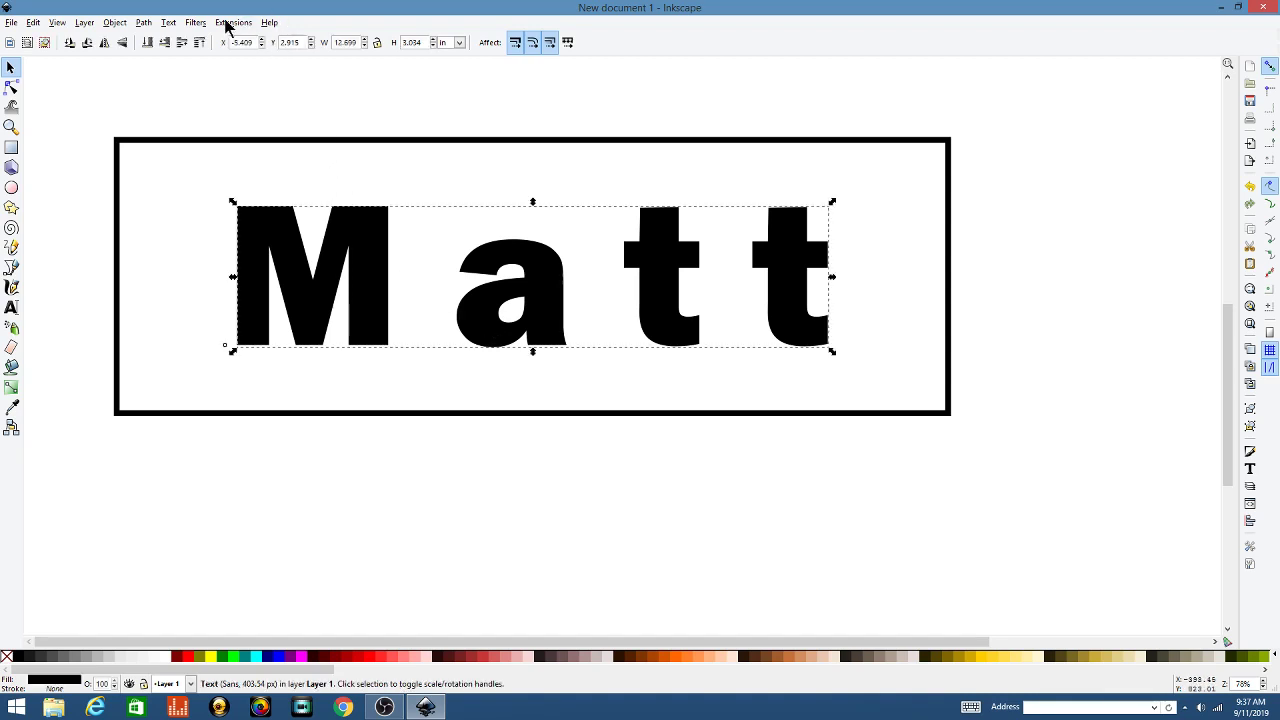
{"action": "left_click", "coordinate": [144, 23]}
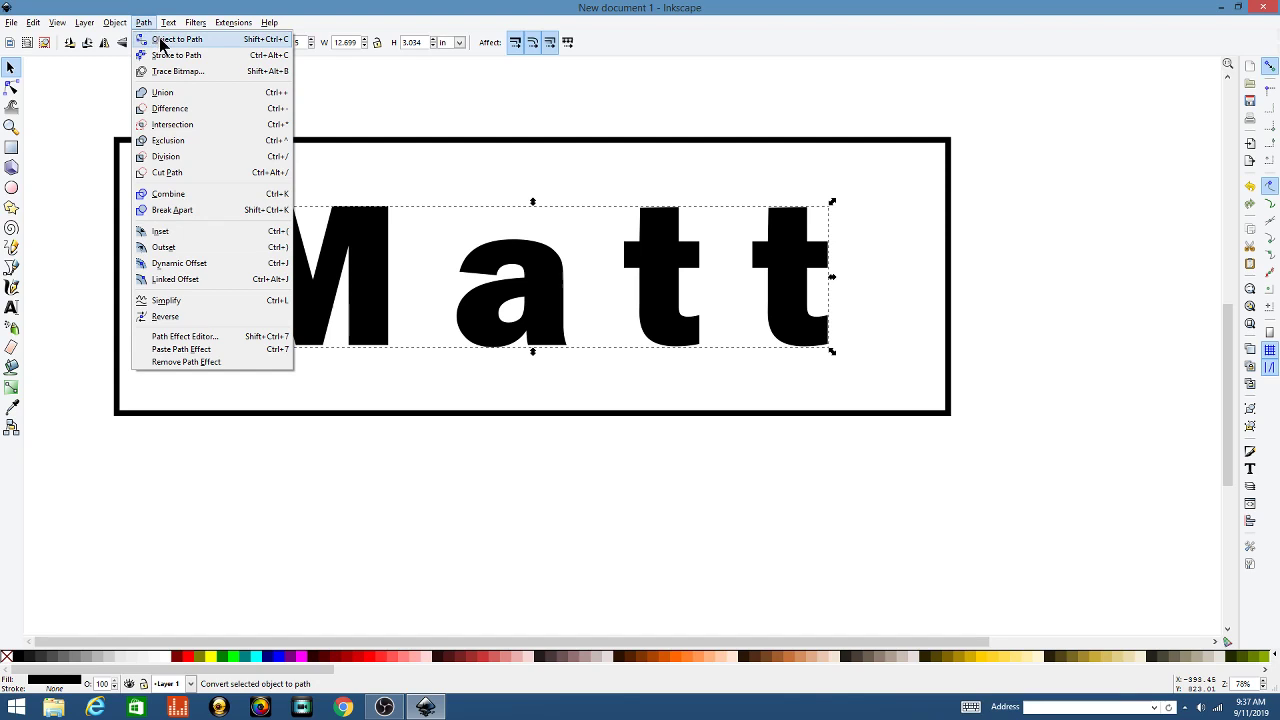
{"action": "left_click", "coordinate": [161, 40]}
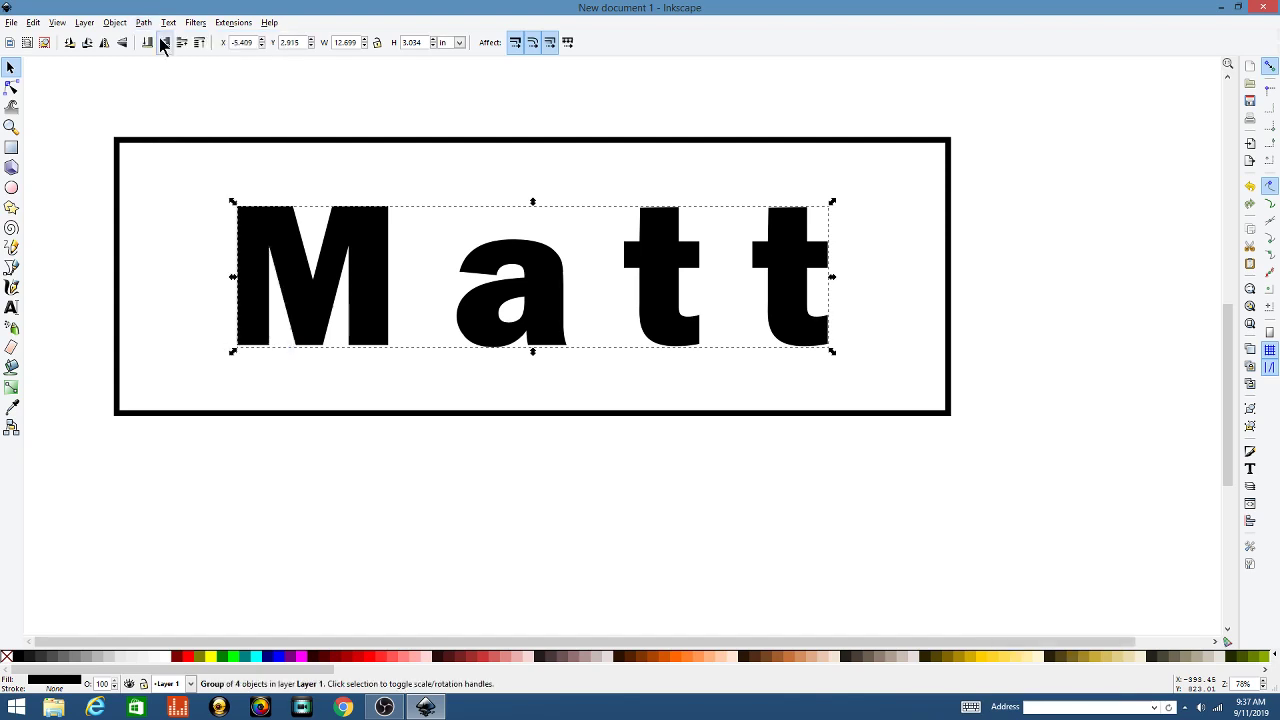
Inspect the path nodes of the name's first letter and return to object selection with the rectangle selected.
{"action": "left_click", "coordinate": [12, 88]}
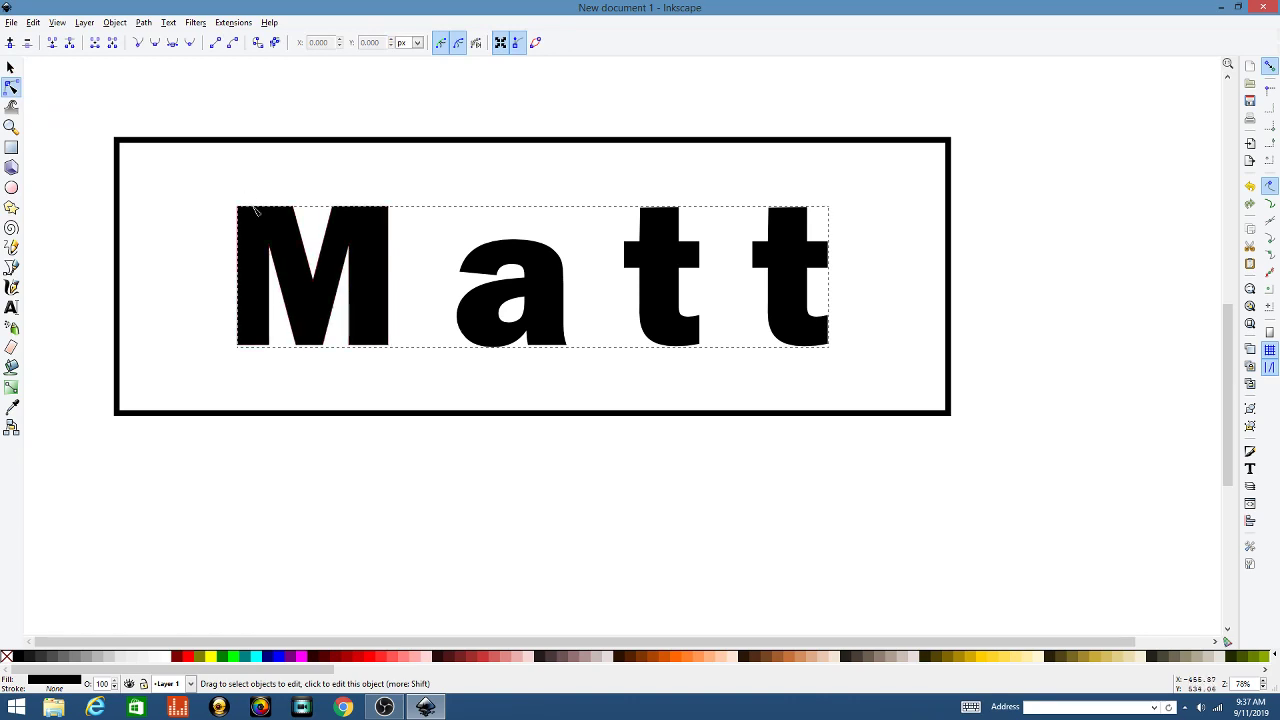
{"action": "scroll", "coordinate": [263, 211], "scroll_direction": "up", "scroll_amount": 3}
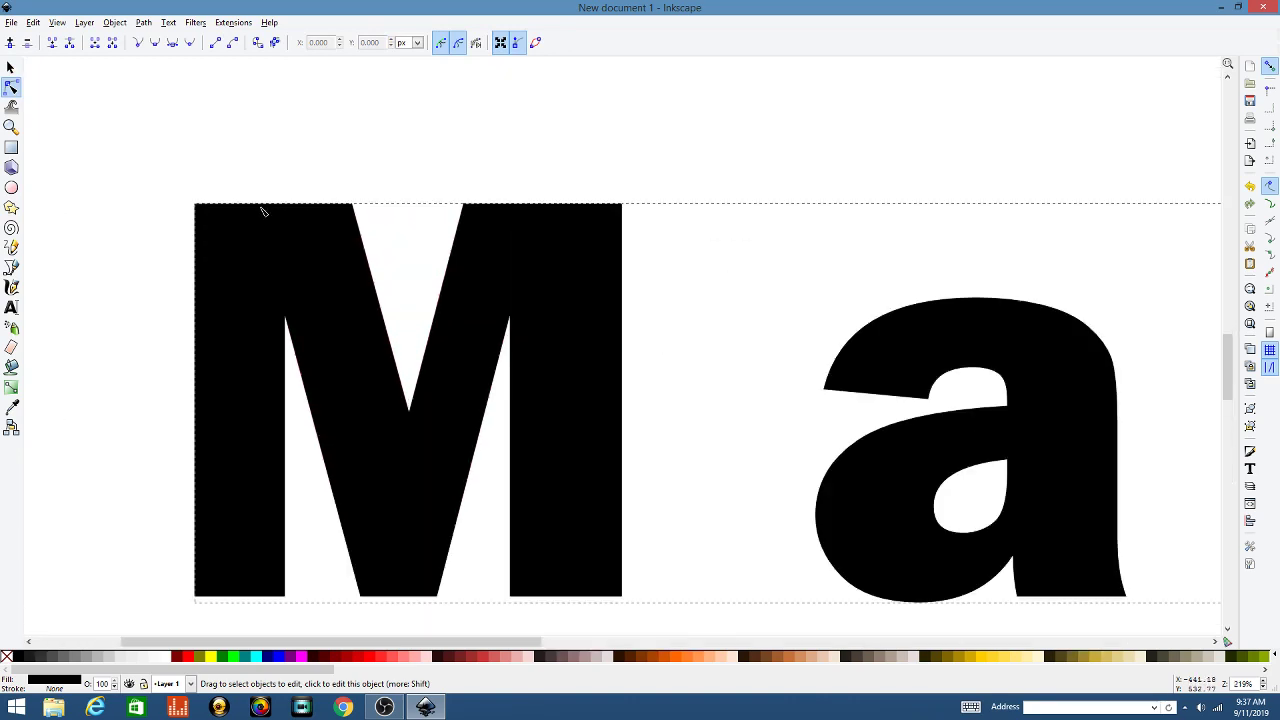
{"action": "scroll", "coordinate": [263, 211], "scroll_direction": "down", "scroll_amount": 1}
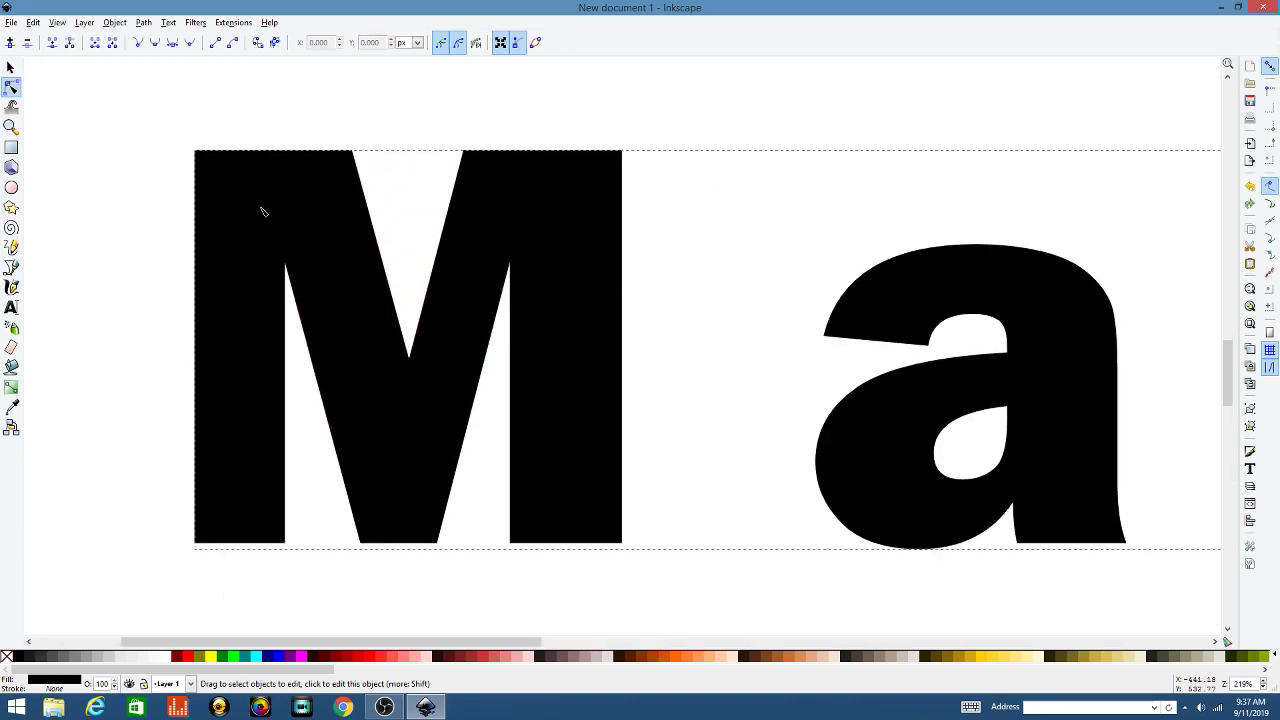
{"action": "left_click", "coordinate": [280, 154]}
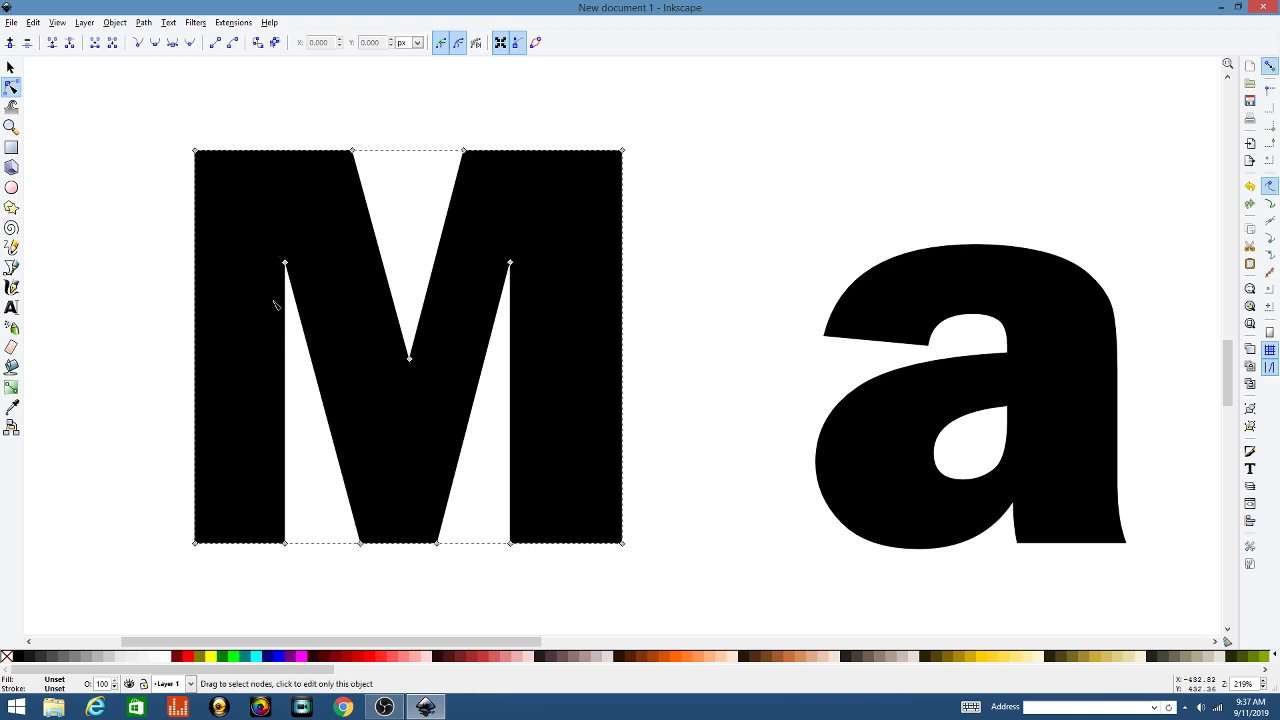
{"action": "left_click", "coordinate": [11, 68]}
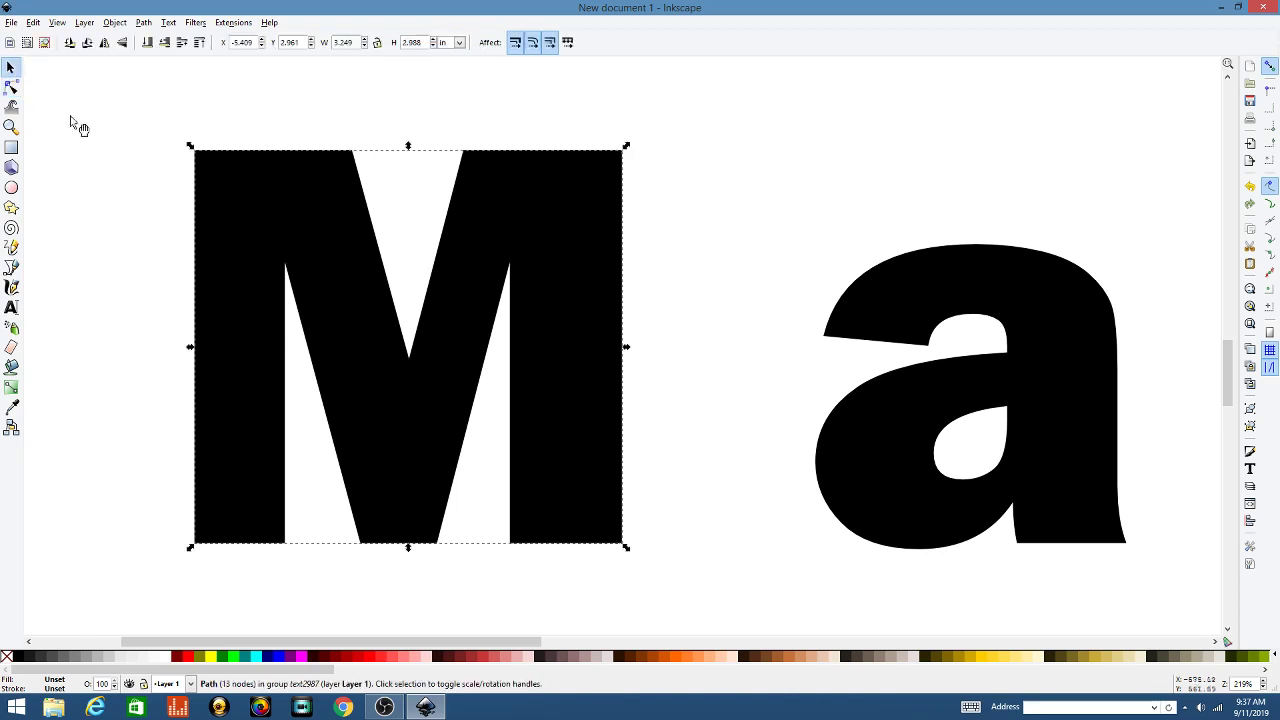
{"action": "key", "text": "Tab"}
{"action": "scroll", "coordinate": [118, 183], "scroll_direction": "down", "scroll_amount": 1}
{"action": "scroll", "coordinate": [118, 183], "scroll_direction": "down", "scroll_amount": 1}
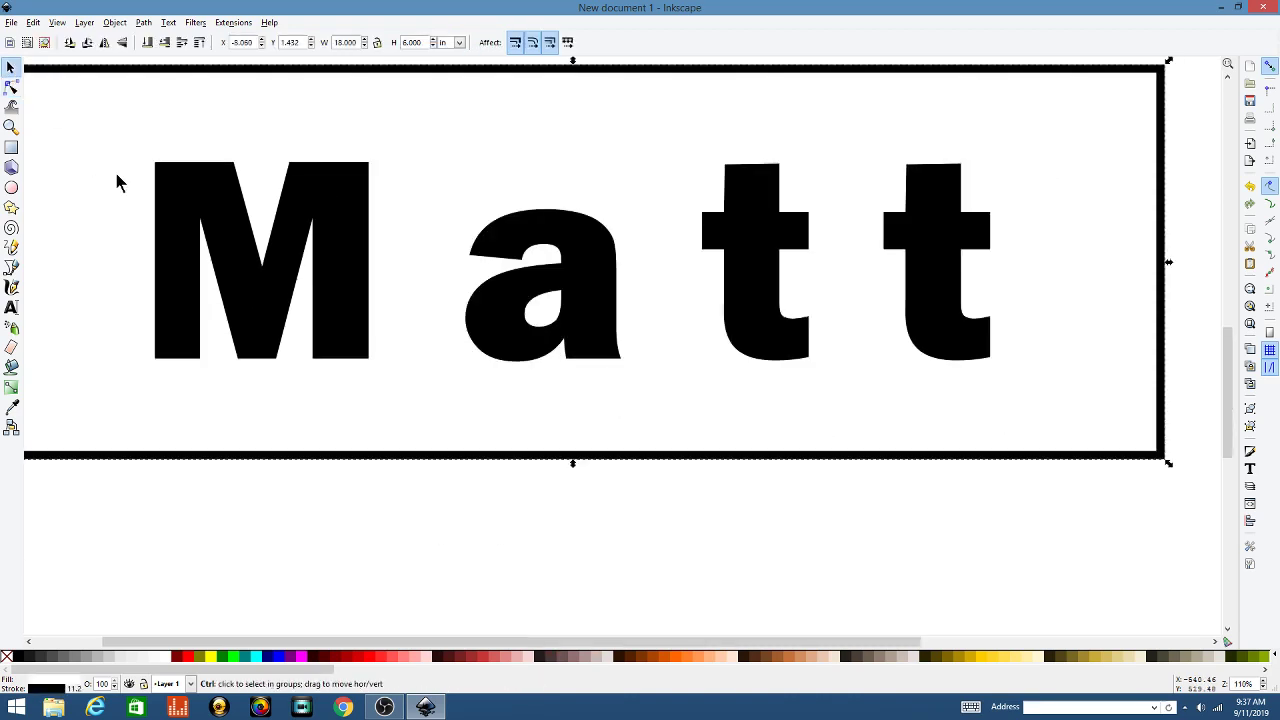
{"action": "scroll", "coordinate": [118, 183], "scroll_direction": "down", "scroll_amount": 1}
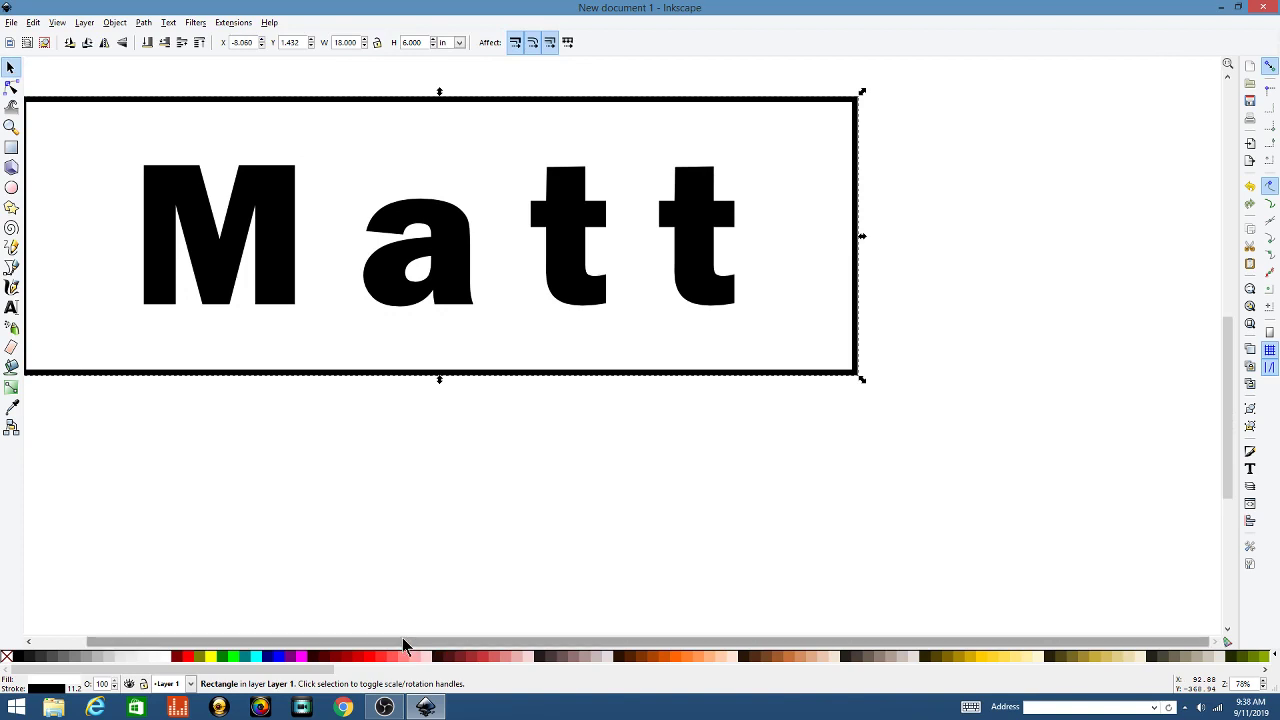
Delete the rectangle around the lettering and move the lettering group to about X -2.9 in, Y 2.1 in.
{"action": "left_click", "coordinate": [403, 384]}
{"action": "left_click", "coordinate": [408, 375]}
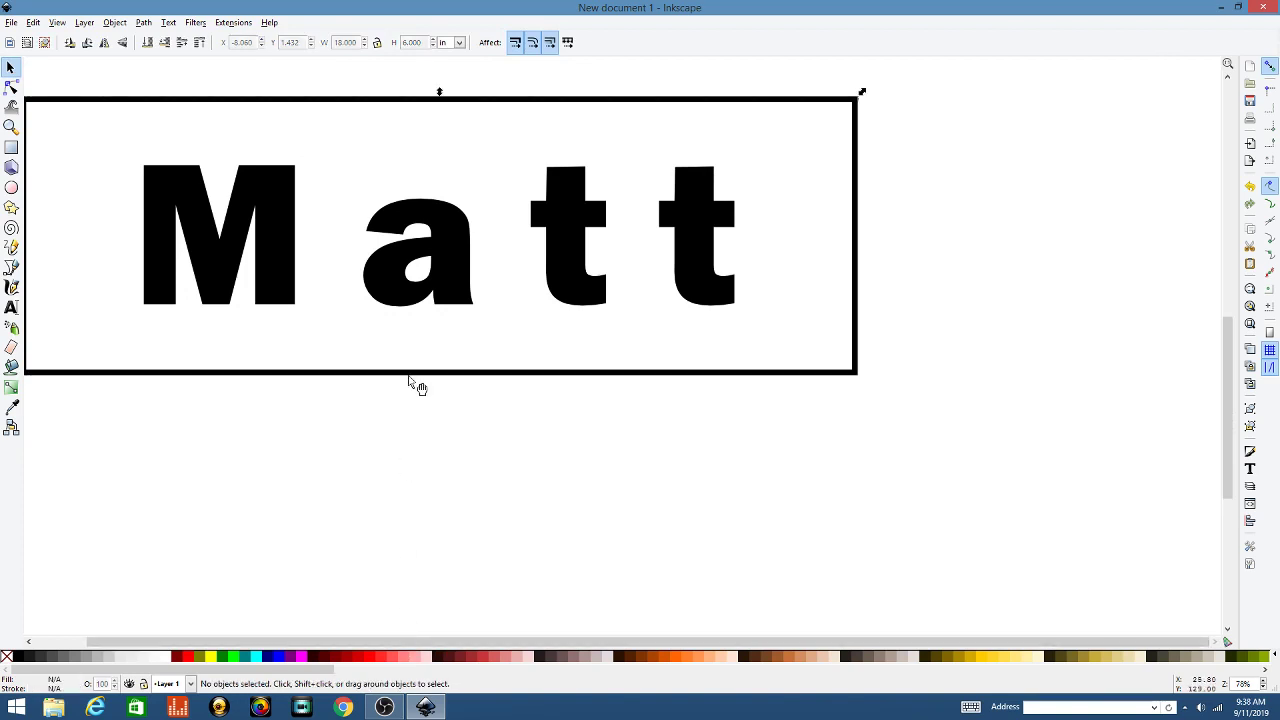
{"action": "key", "text": "Delete"}
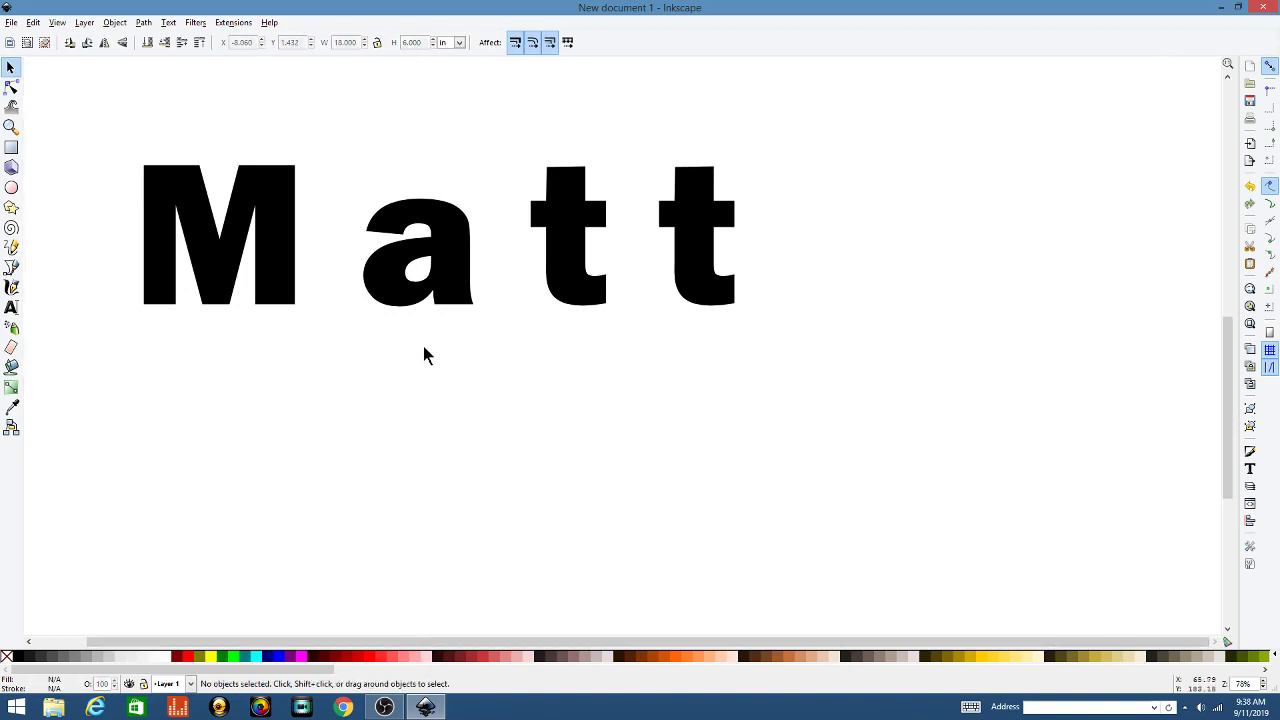
{"action": "left_click_drag", "start_coordinate": [89, 100], "coordinate": [826, 366]}
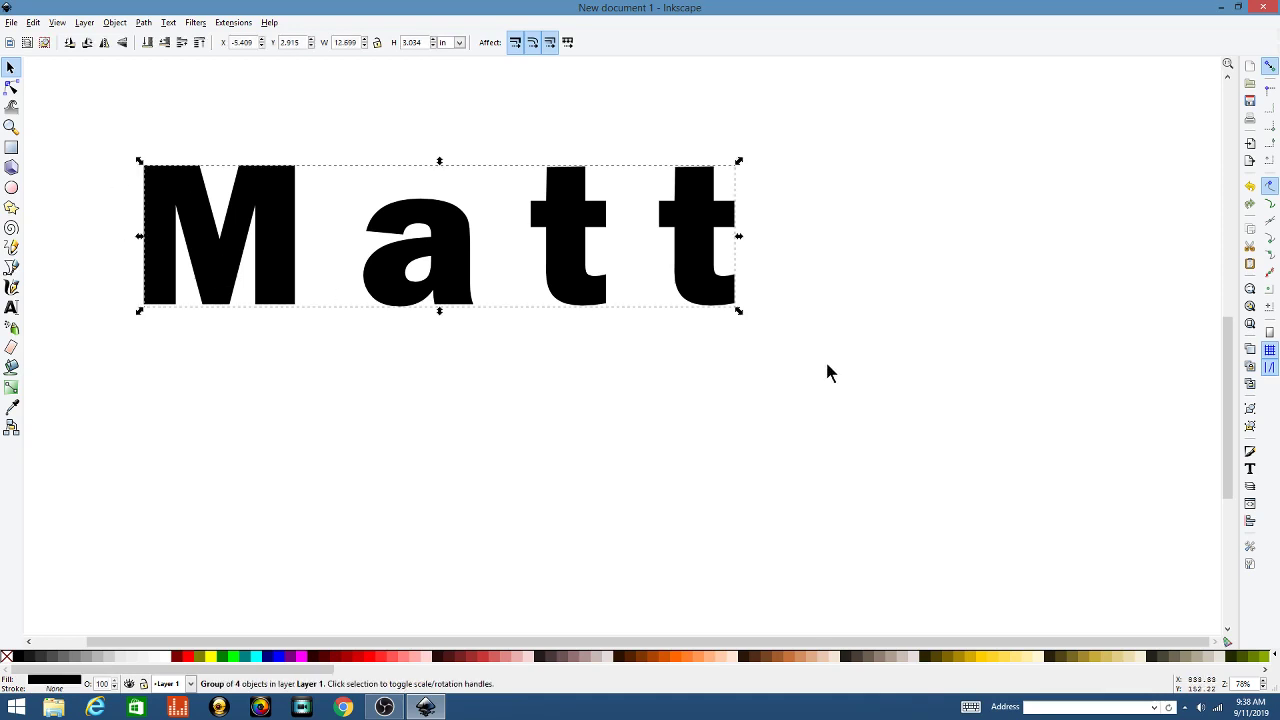
{"action": "left_click_drag", "start_coordinate": [458, 276], "coordinate": [574, 313]}
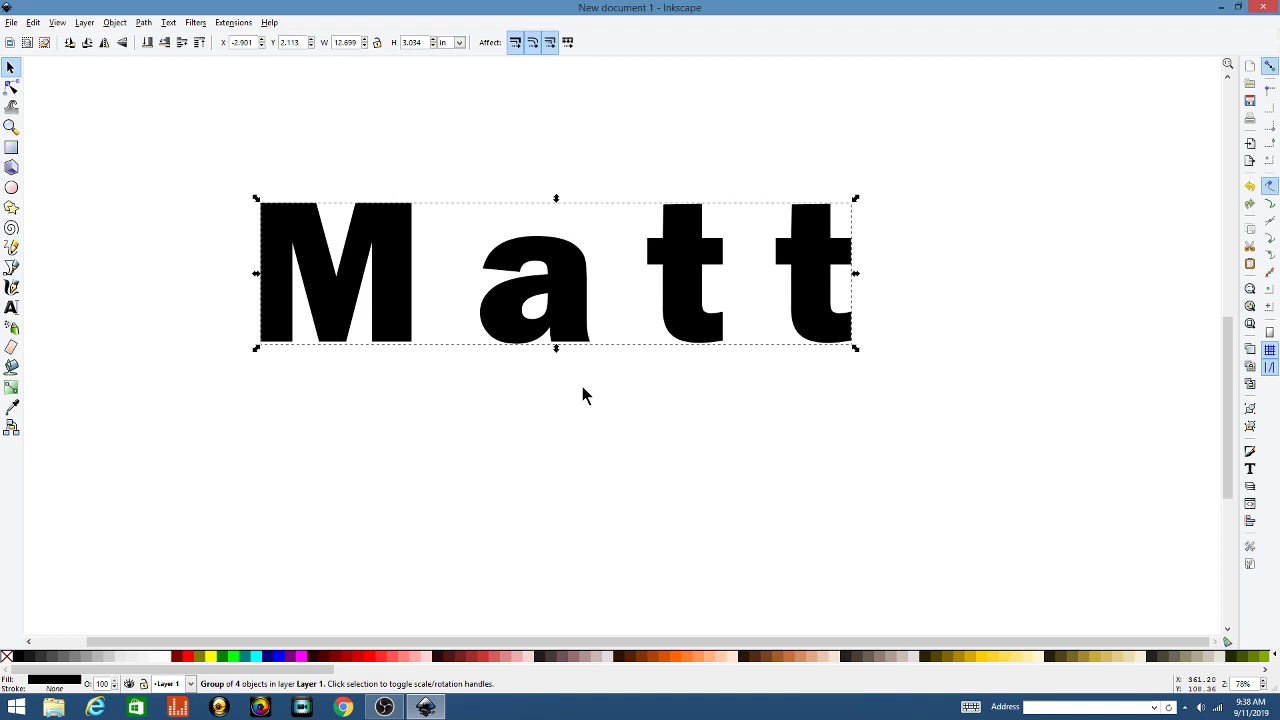
Start saving under a new name and create and enter a Desktop folder called the lettering's name followed by "Video".
{"action": "left_click", "coordinate": [12, 23]}
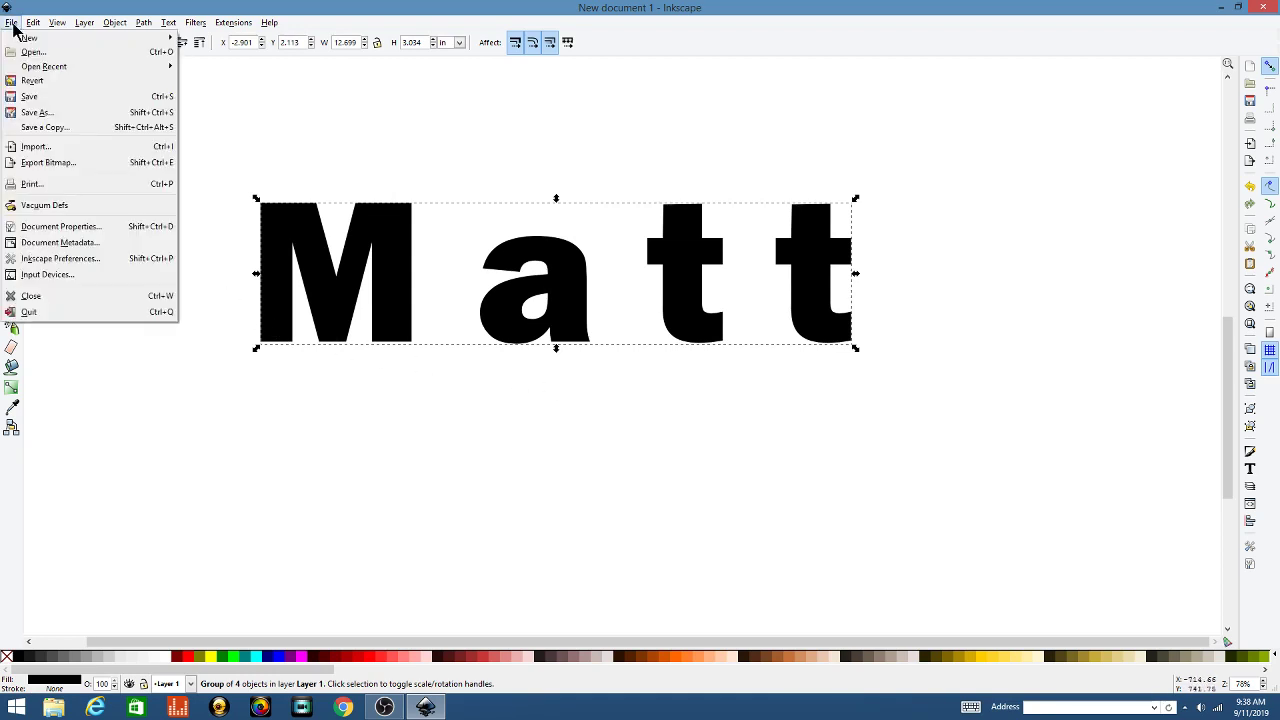
{"action": "left_click", "coordinate": [45, 119]}
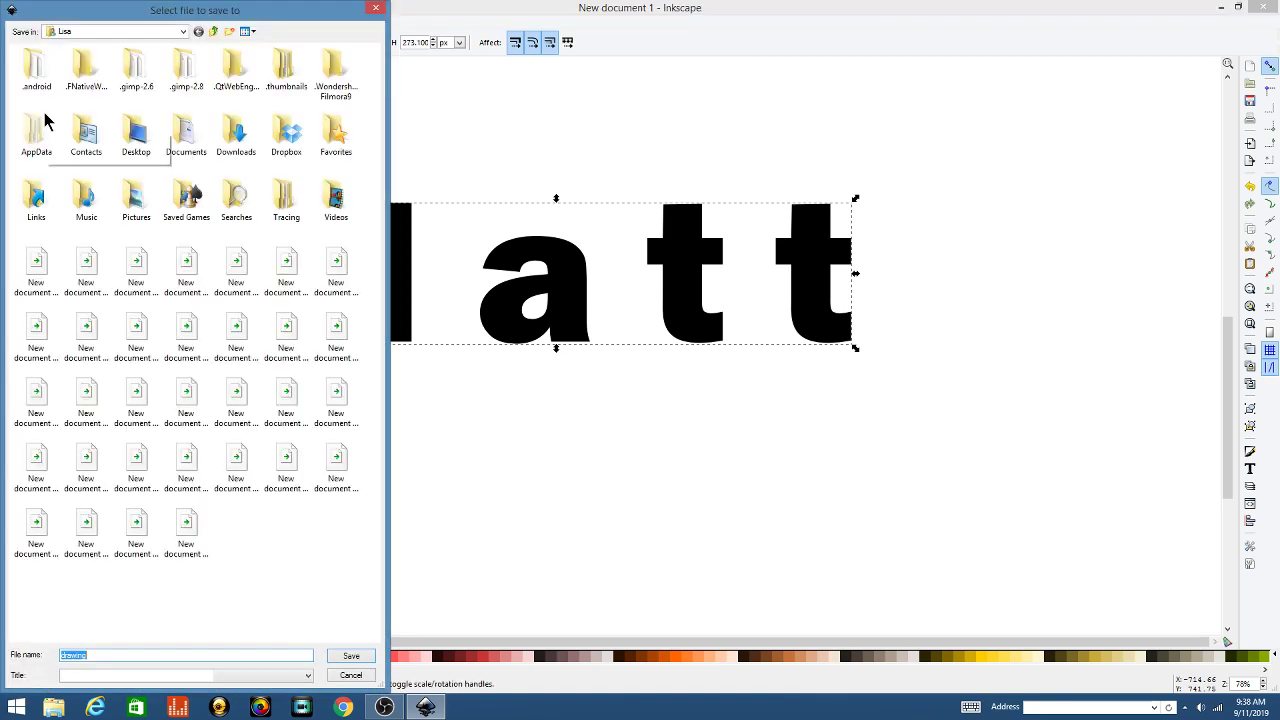
{"action": "left_click", "coordinate": [184, 32]}
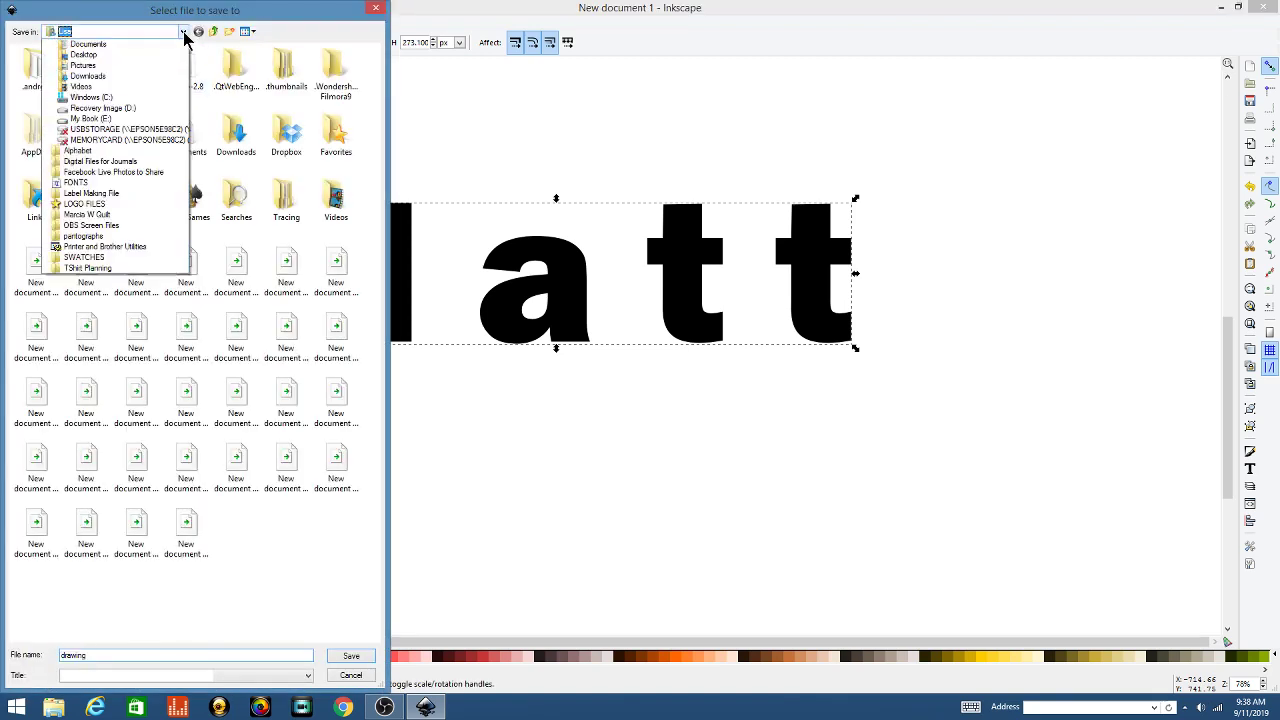
{"action": "left_click", "coordinate": [171, 46]}
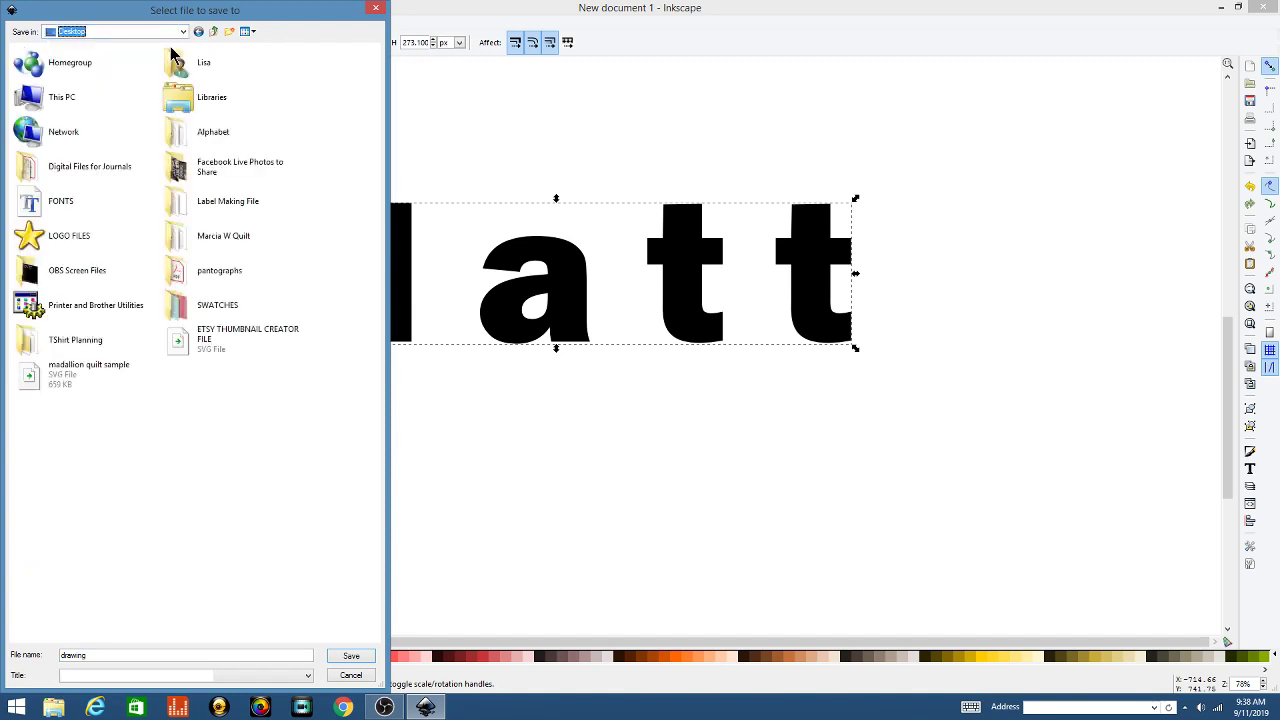
{"action": "left_click", "coordinate": [229, 33]}
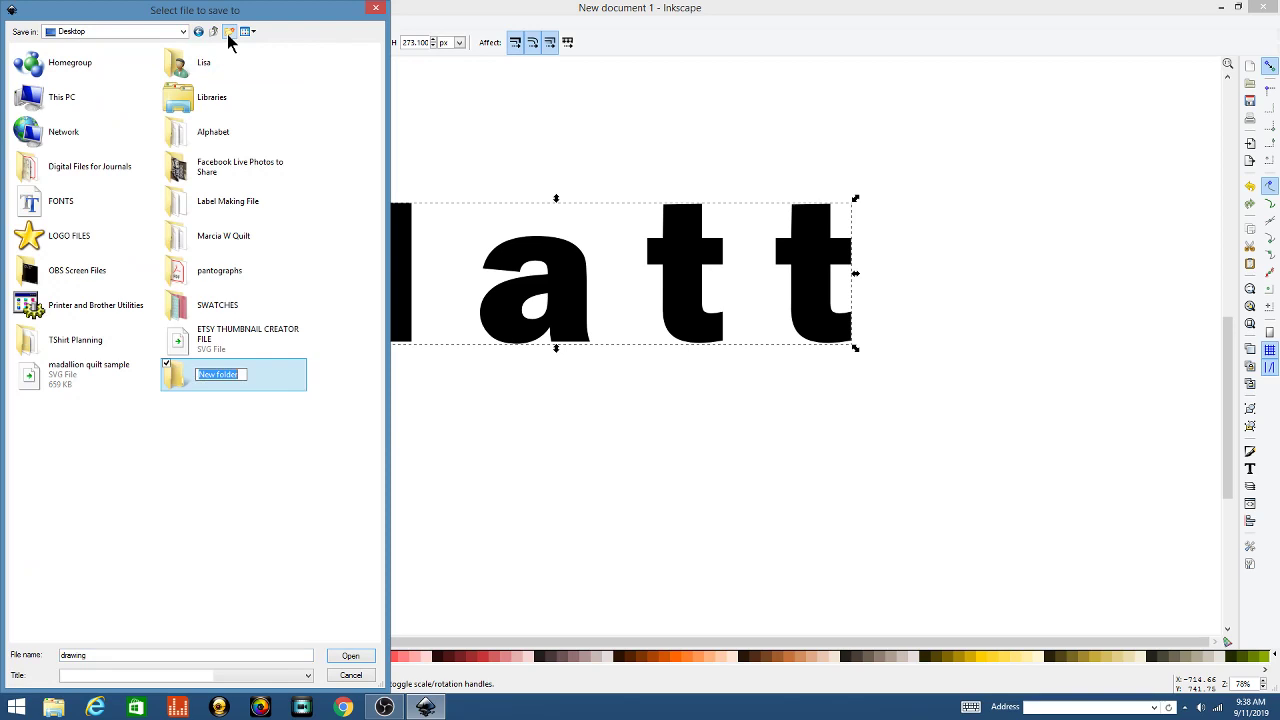
{"action": "type", "text": "Matt Video"}
{"action": "key", "text": "Return"}
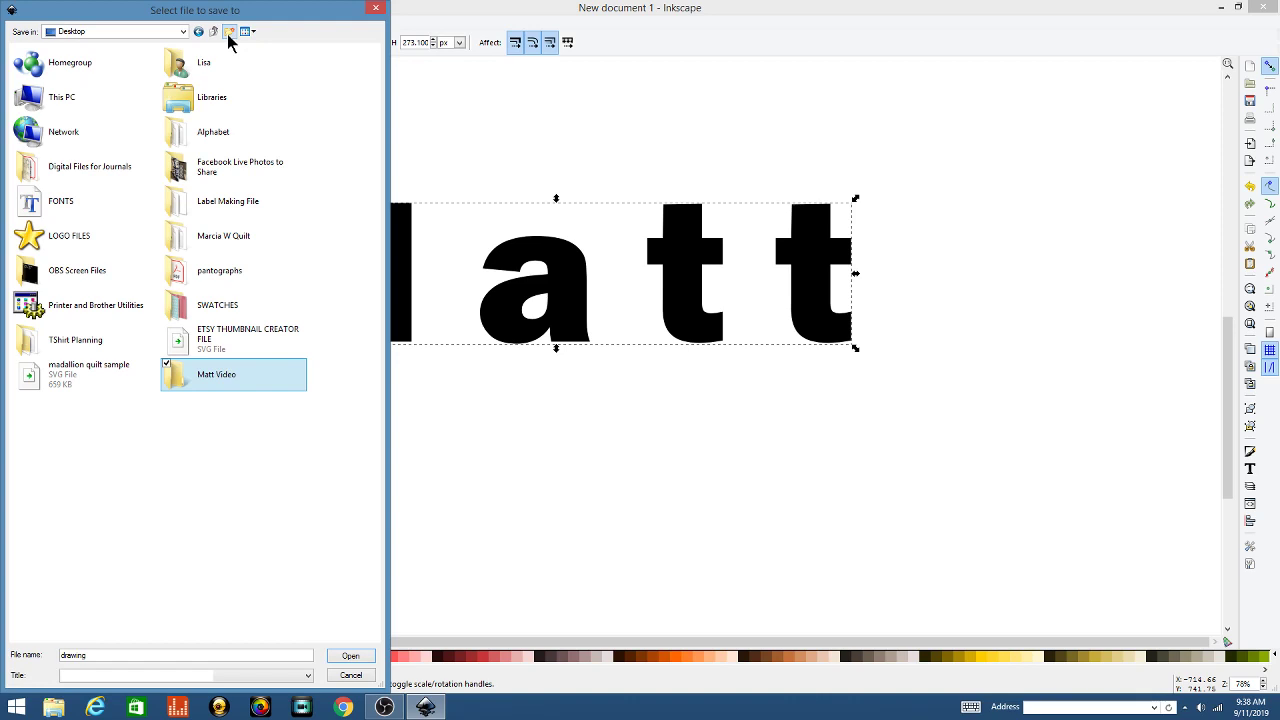
{"action": "double_click", "coordinate": [209, 383]}
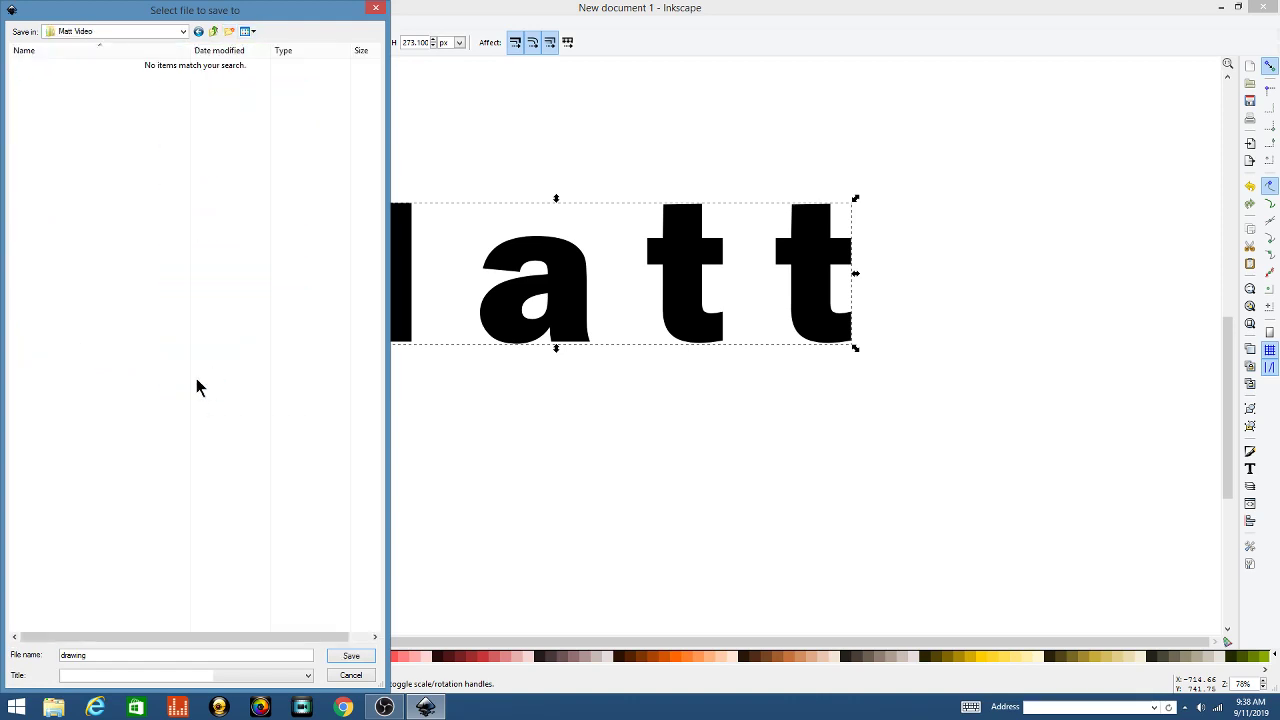
Save the drawing as an Inkscape SVG, named with the lettering's name plus "svg", and close Inkscape.
{"action": "left_click_drag", "start_coordinate": [104, 656], "coordinate": [44, 658]}
{"action": "type", "text": "Matt svg"}
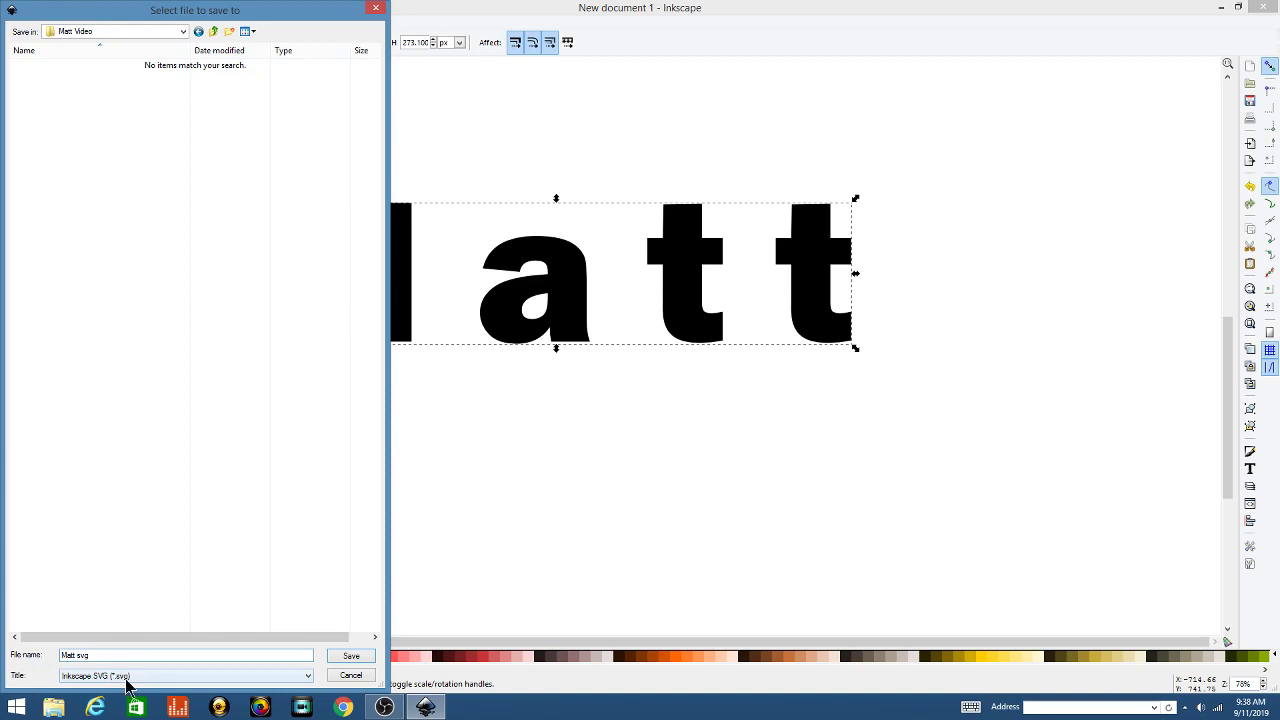
{"action": "left_click", "coordinate": [351, 657]}
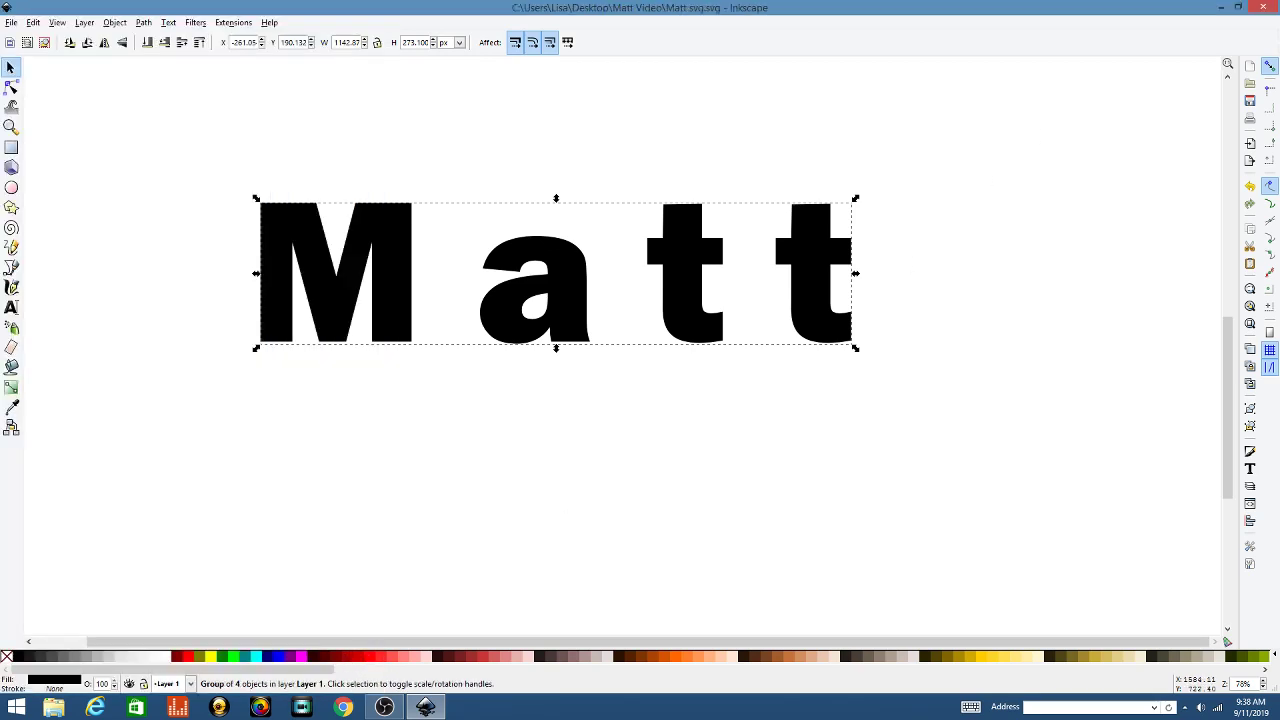
{"action": "left_click", "coordinate": [1265, 10]}
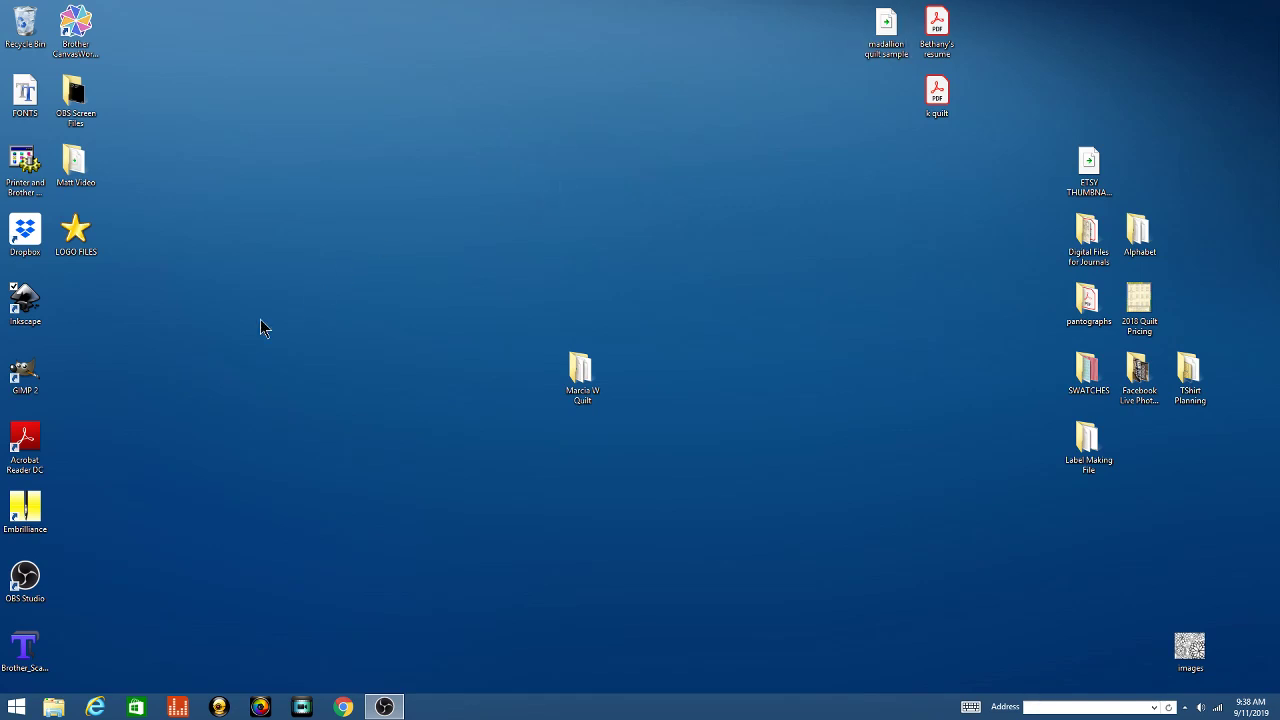
Switch to Embrilliance and accept the EXP-format Bernina Jumbo 210mm x 400mm hoop with Rotate 90 in the hoop preferences.
{"action": "left_click", "coordinate": [40, 512]}
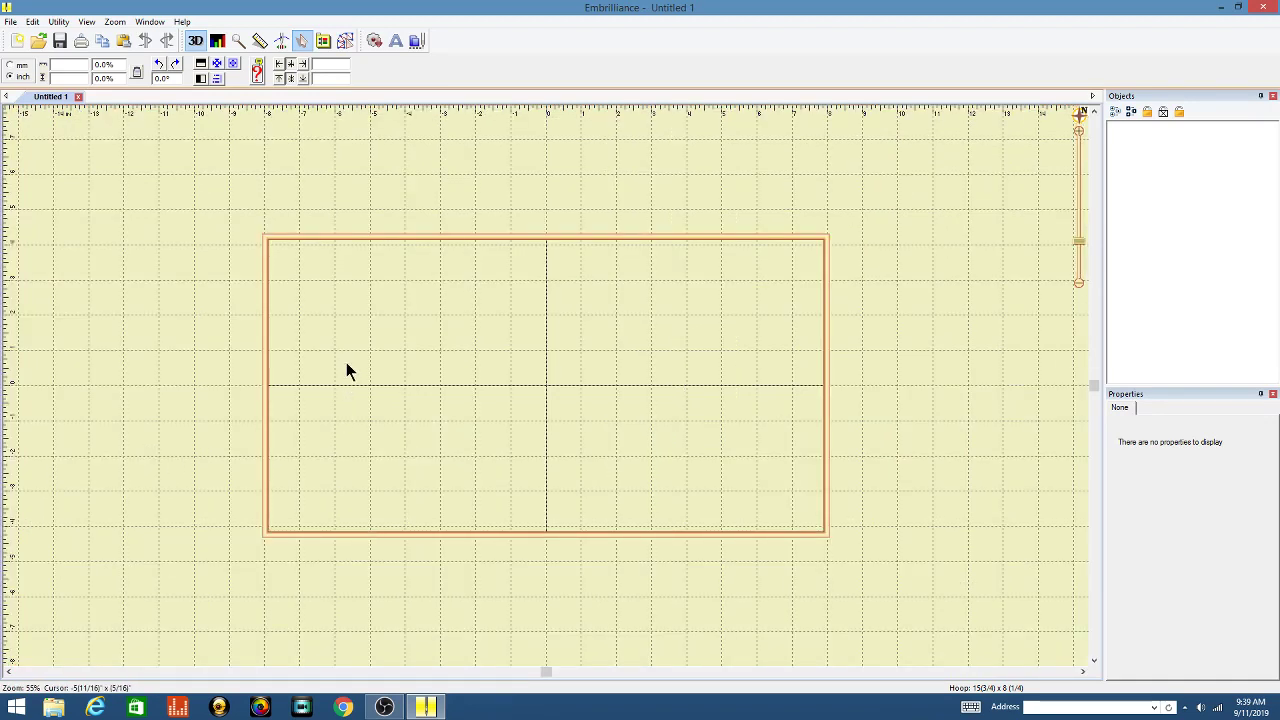
{"action": "left_click", "coordinate": [323, 43]}
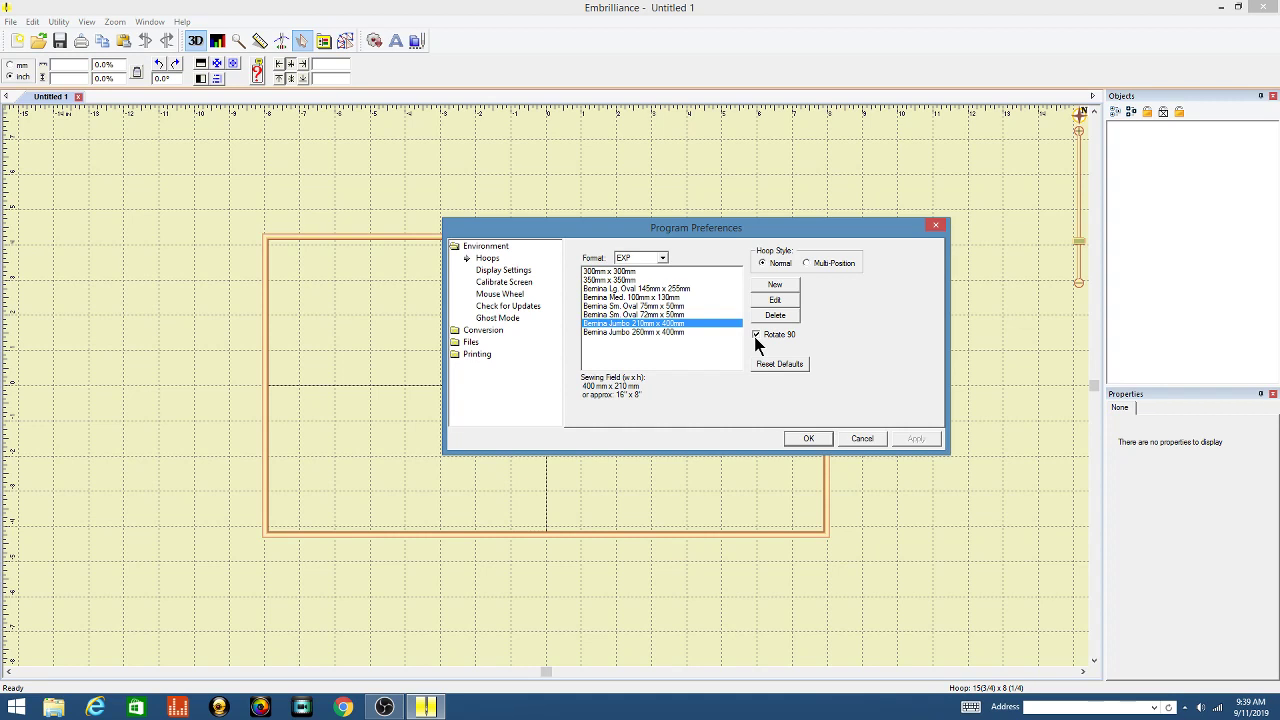
{"action": "left_click", "coordinate": [808, 439]}
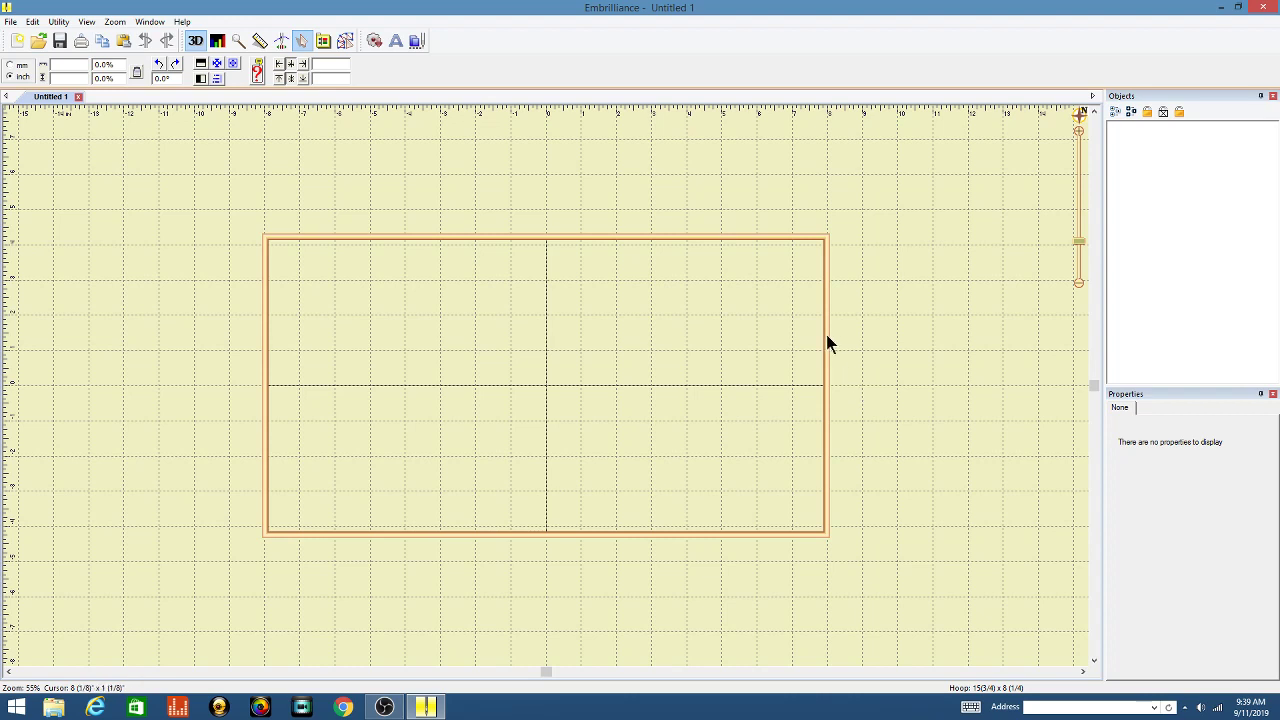
Switch to Create mode and import the saved lettering SVG as a vector file from the new video folder on the Desktop.
{"action": "left_click", "coordinate": [345, 41]}
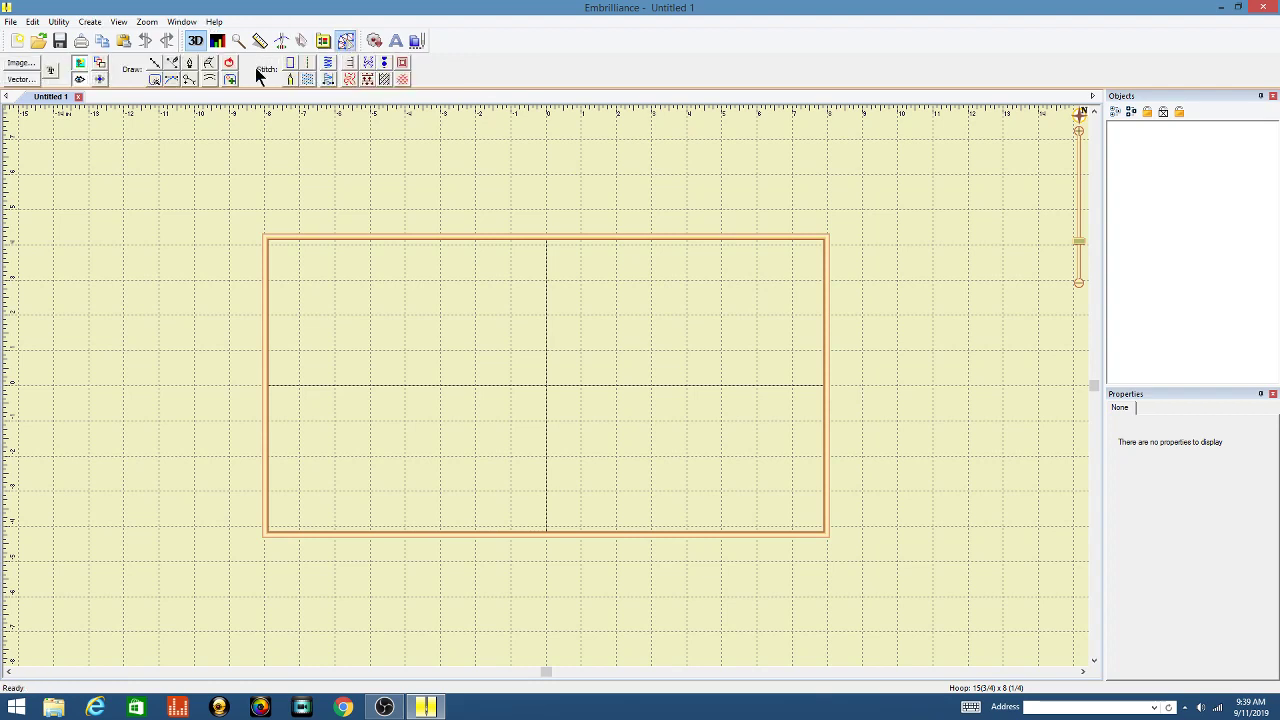
{"action": "left_click", "coordinate": [19, 80]}
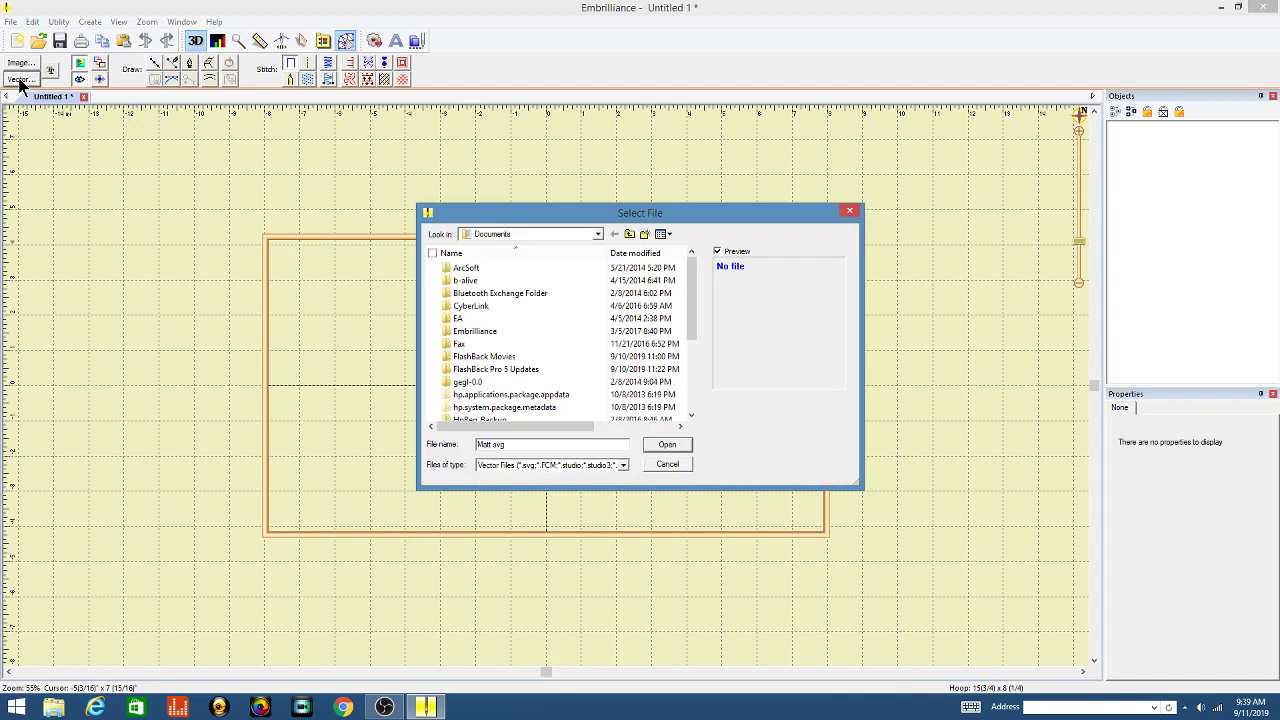
{"action": "left_click", "coordinate": [598, 235]}
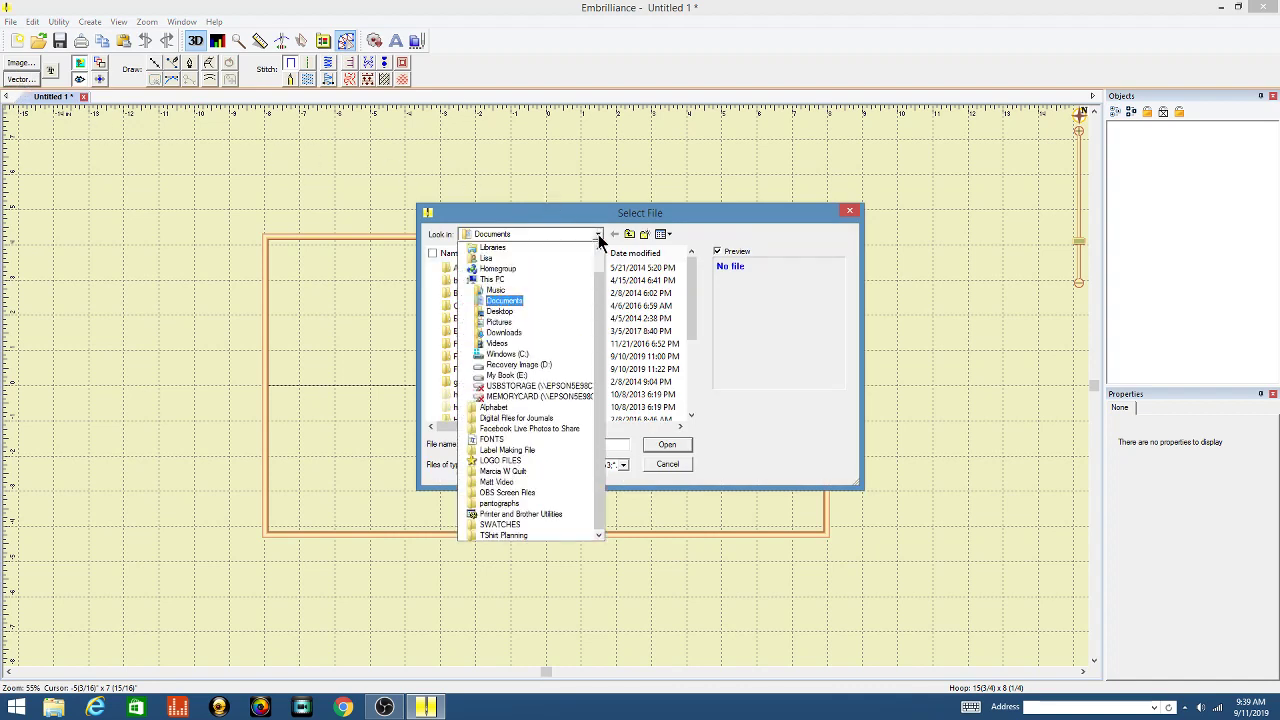
{"action": "left_click", "coordinate": [545, 311]}
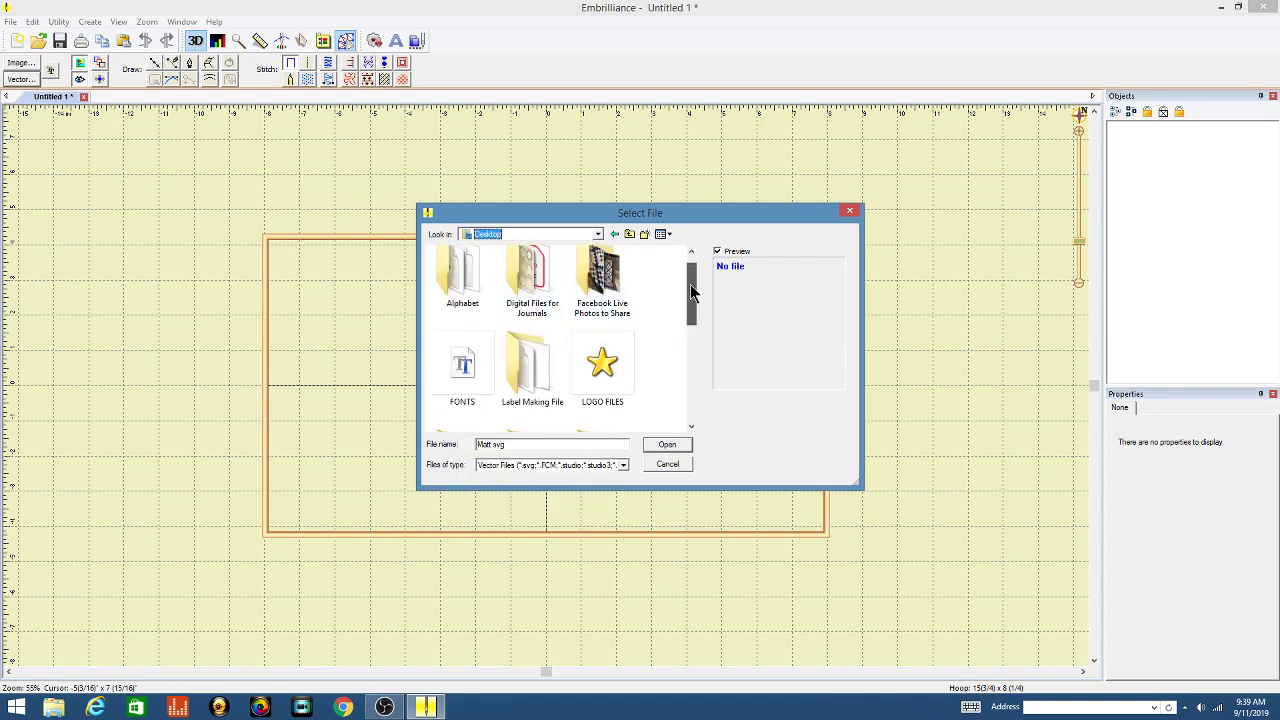
{"action": "left_click_drag", "start_coordinate": [690, 284], "coordinate": [689, 314]}
{"action": "left_click", "coordinate": [530, 370]}
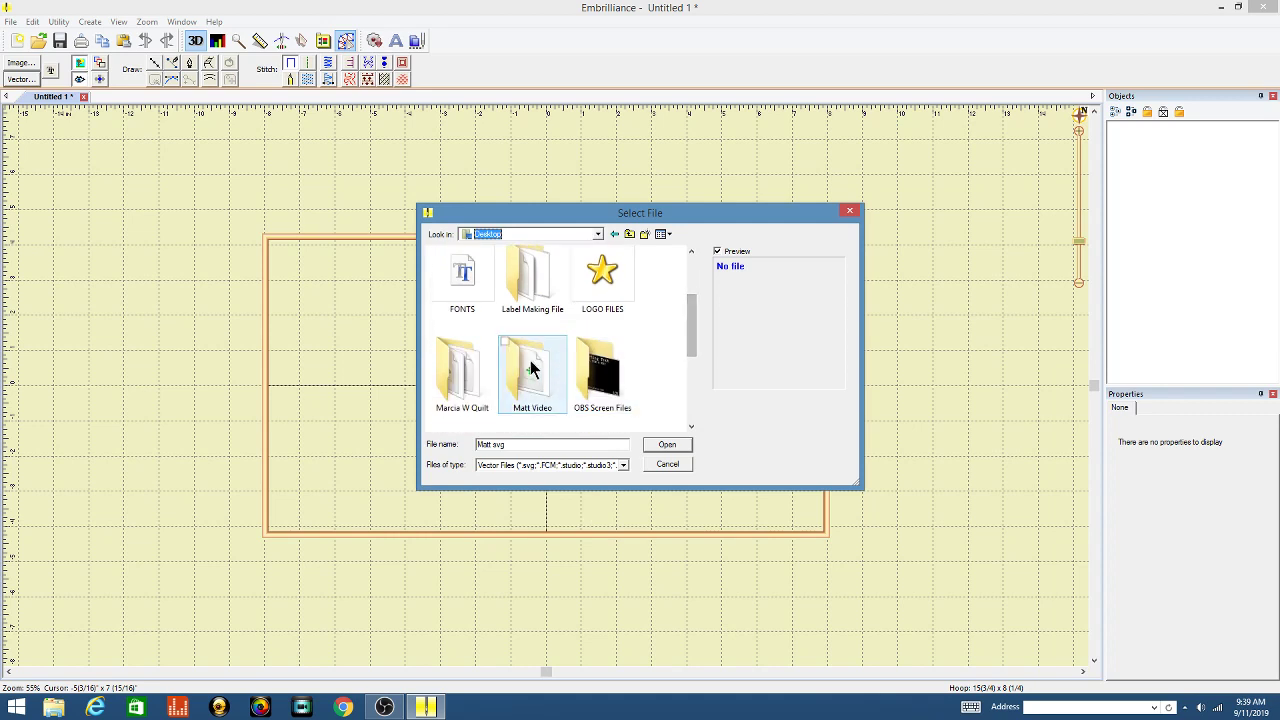
{"action": "double_click", "coordinate": [530, 370]}
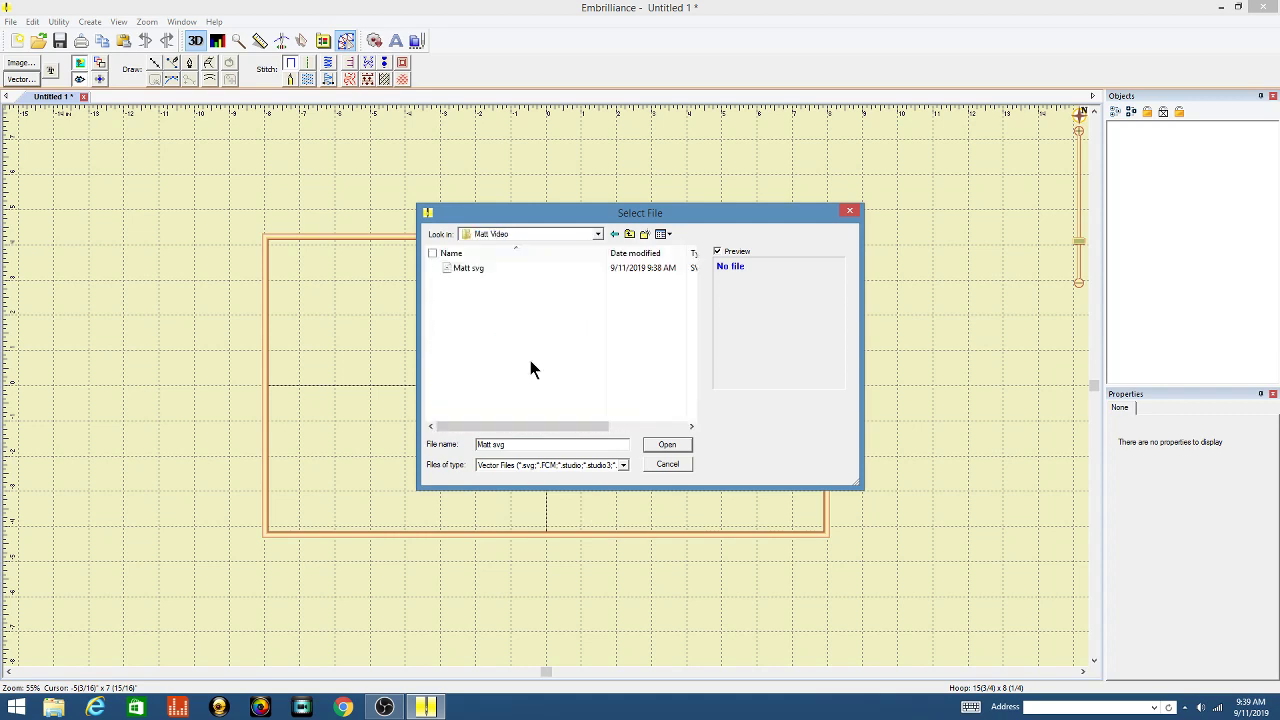
{"action": "left_click", "coordinate": [475, 272]}
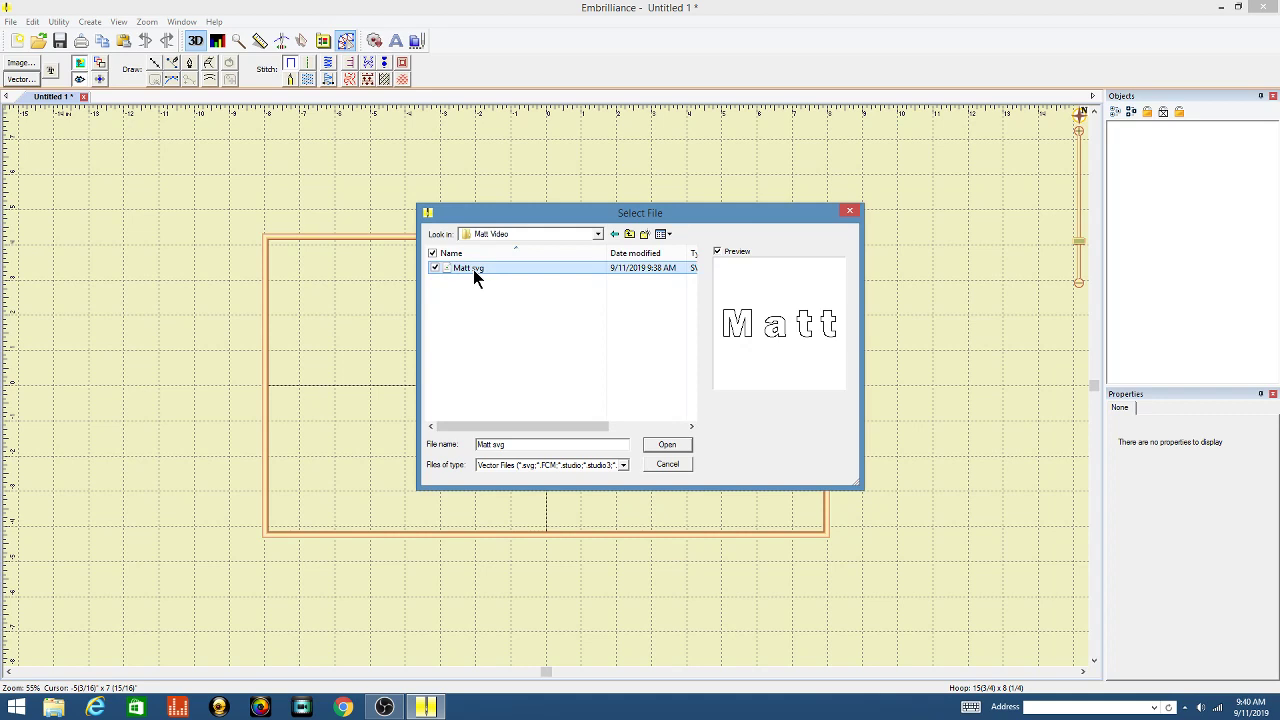
{"action": "left_click", "coordinate": [665, 445]}
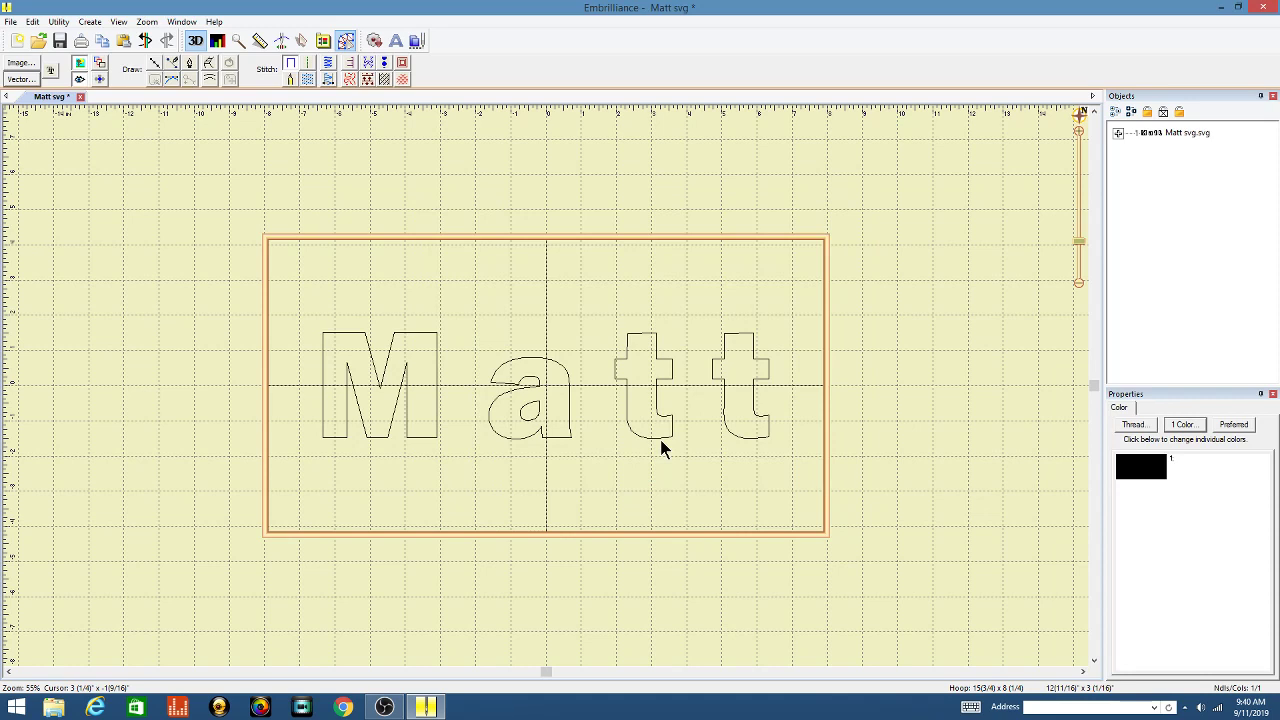
Check each imported letter outline and the inner outline of the "a" by selecting them individually.
{"action": "left_click", "coordinate": [660, 418]}
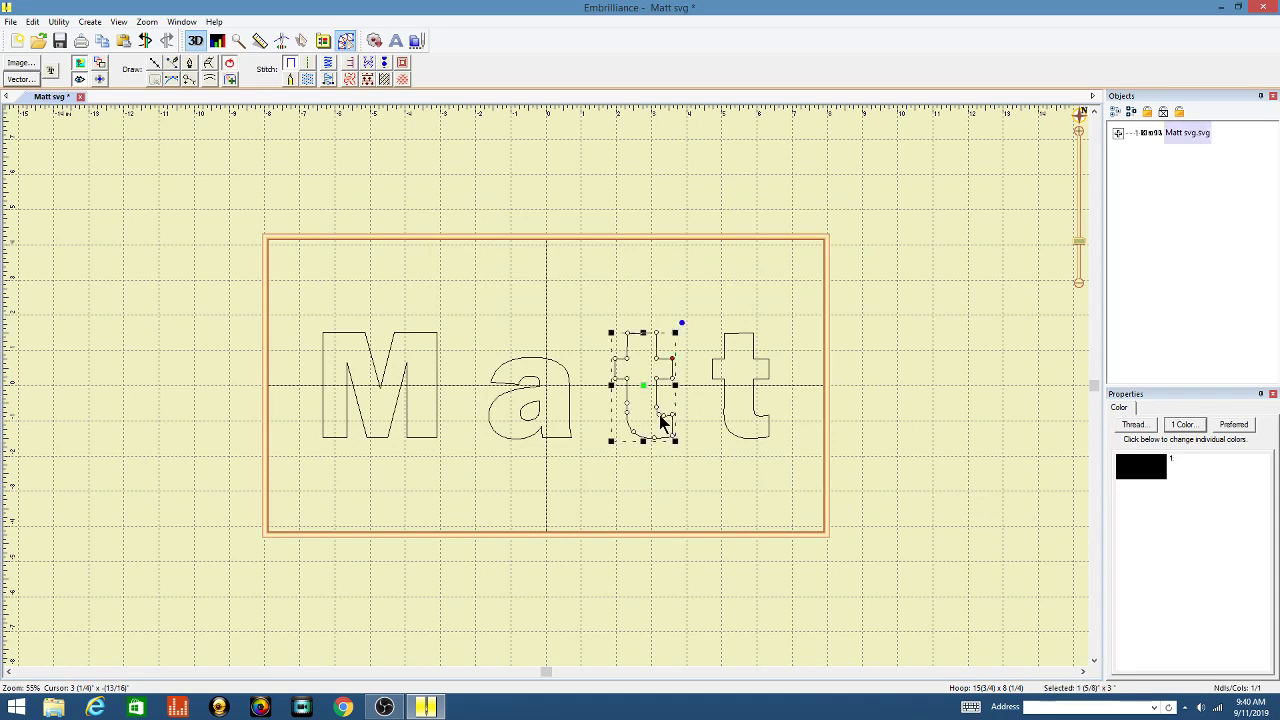
{"action": "left_click", "coordinate": [535, 388]}
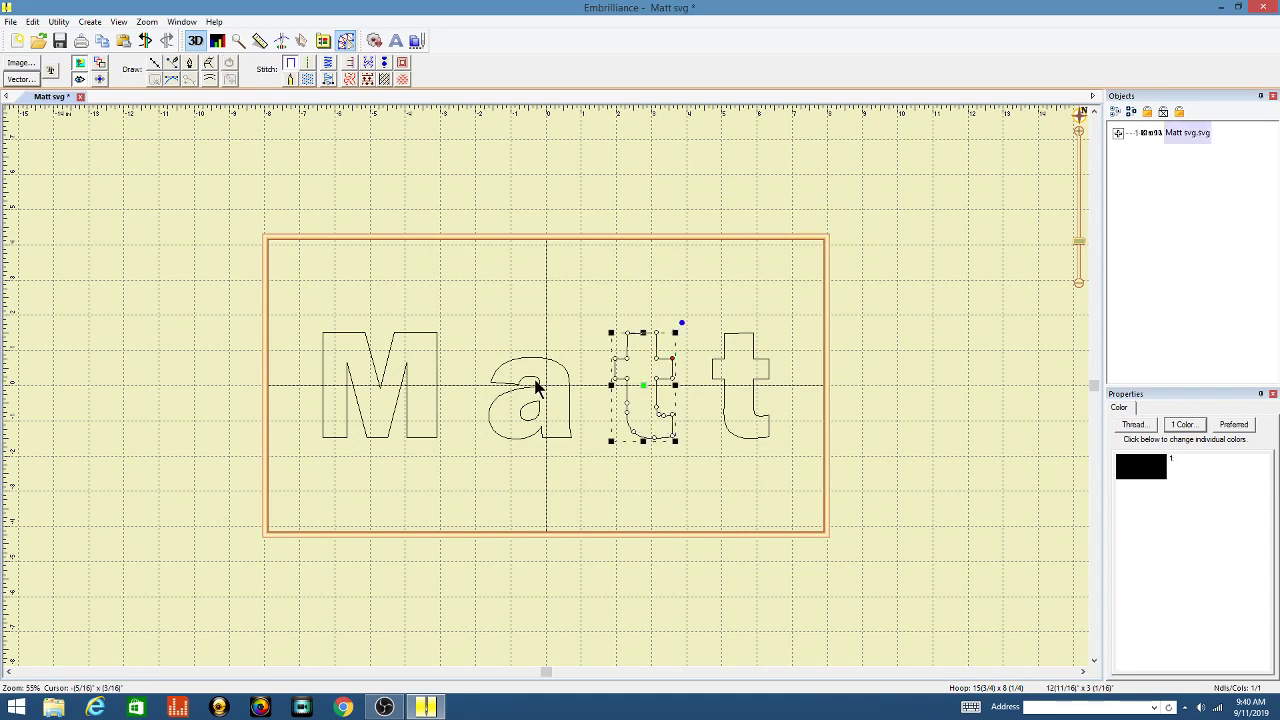
{"action": "left_click", "coordinate": [536, 386]}
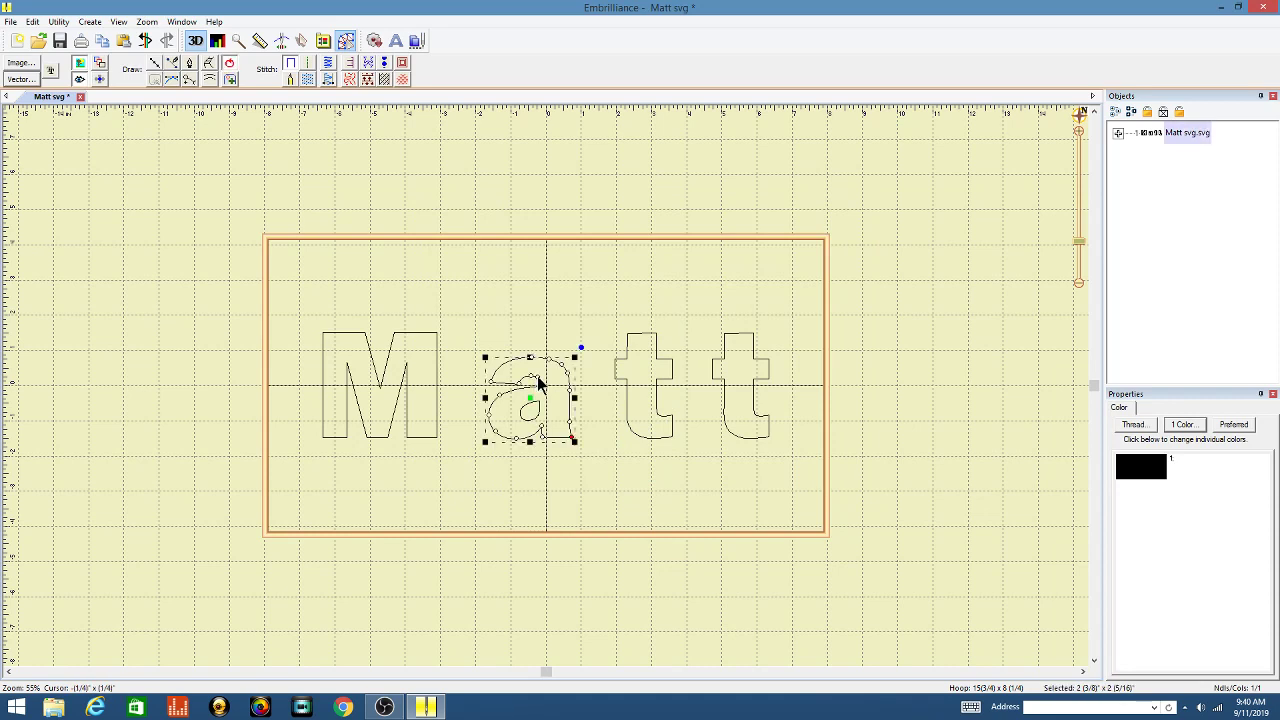
{"action": "left_click", "coordinate": [398, 398]}
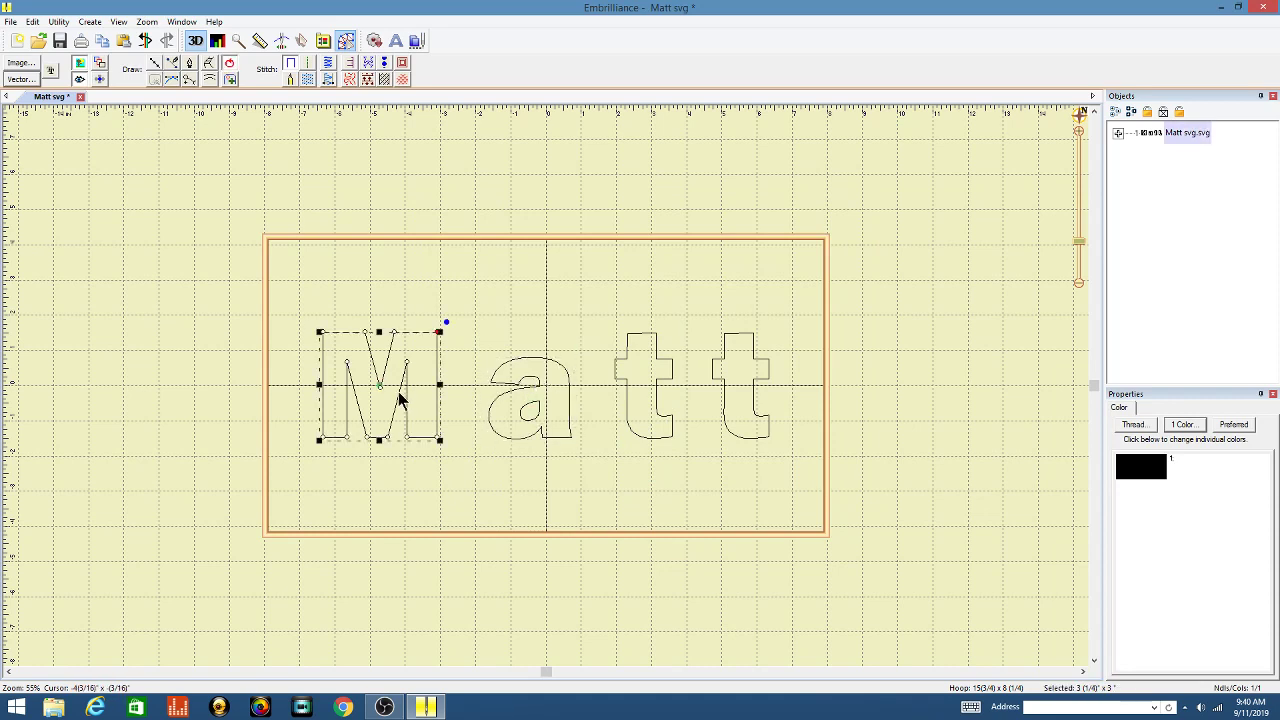
{"action": "left_click", "coordinate": [721, 362]}
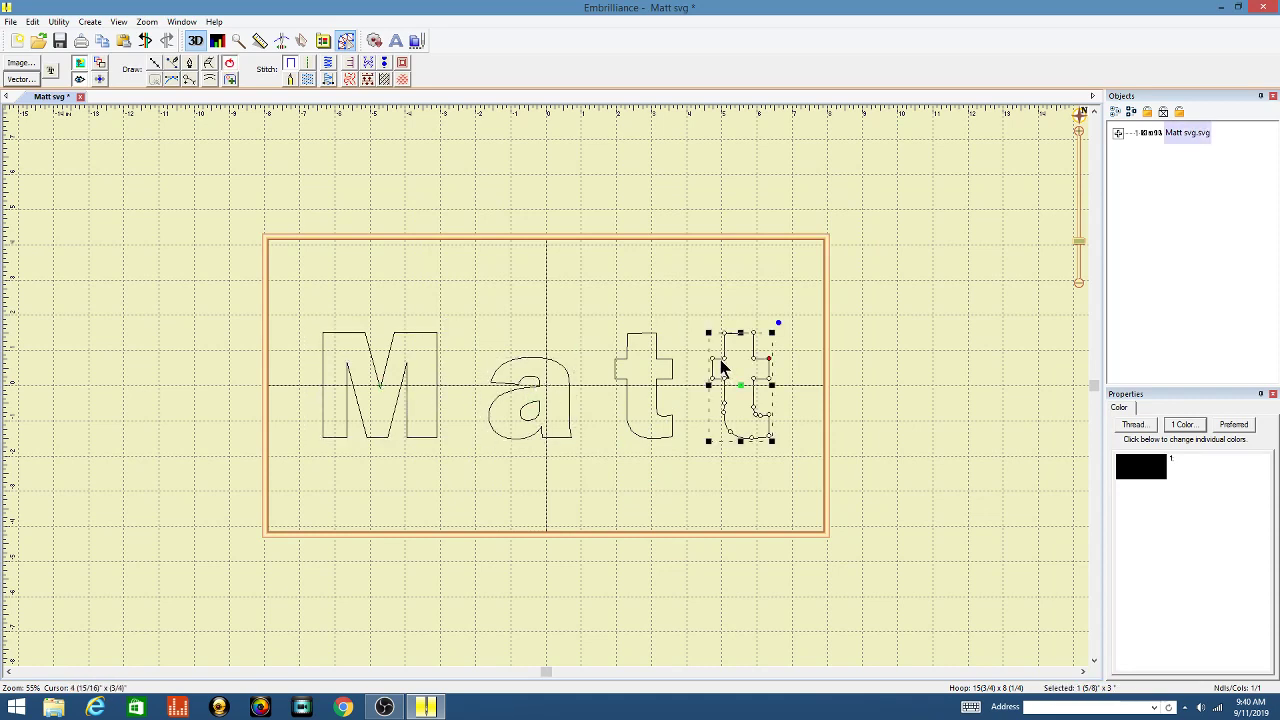
{"action": "left_click", "coordinate": [533, 408]}
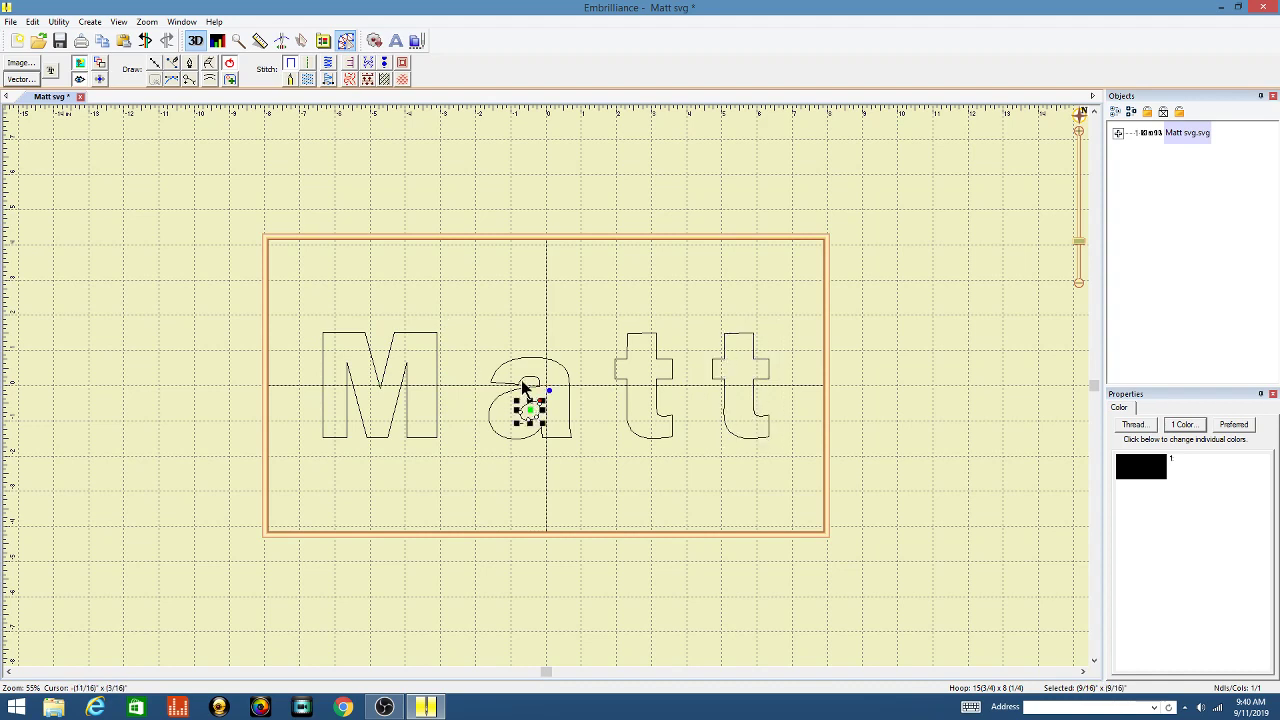
{"action": "left_click", "coordinate": [516, 370]}
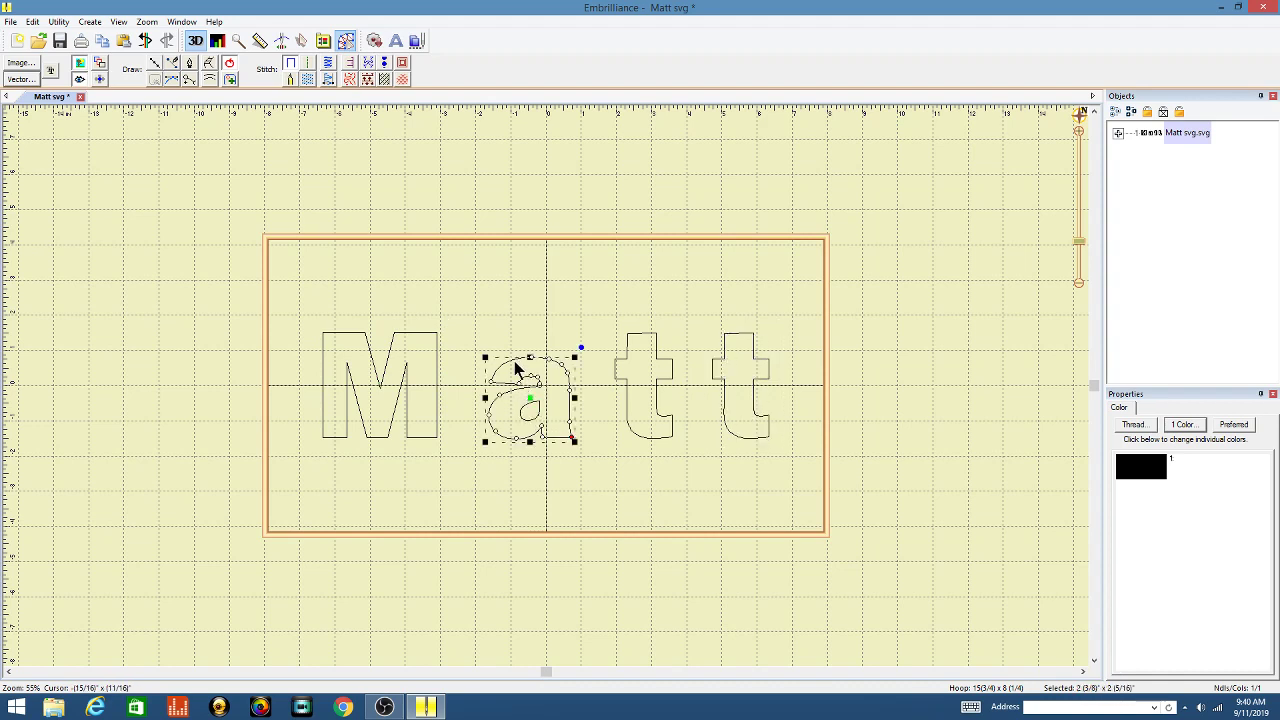
Examine the letter "a" up close with nothing selected, and select only its inner outline.
{"action": "scroll", "coordinate": [516, 366], "scroll_direction": "up", "scroll_amount": 4}
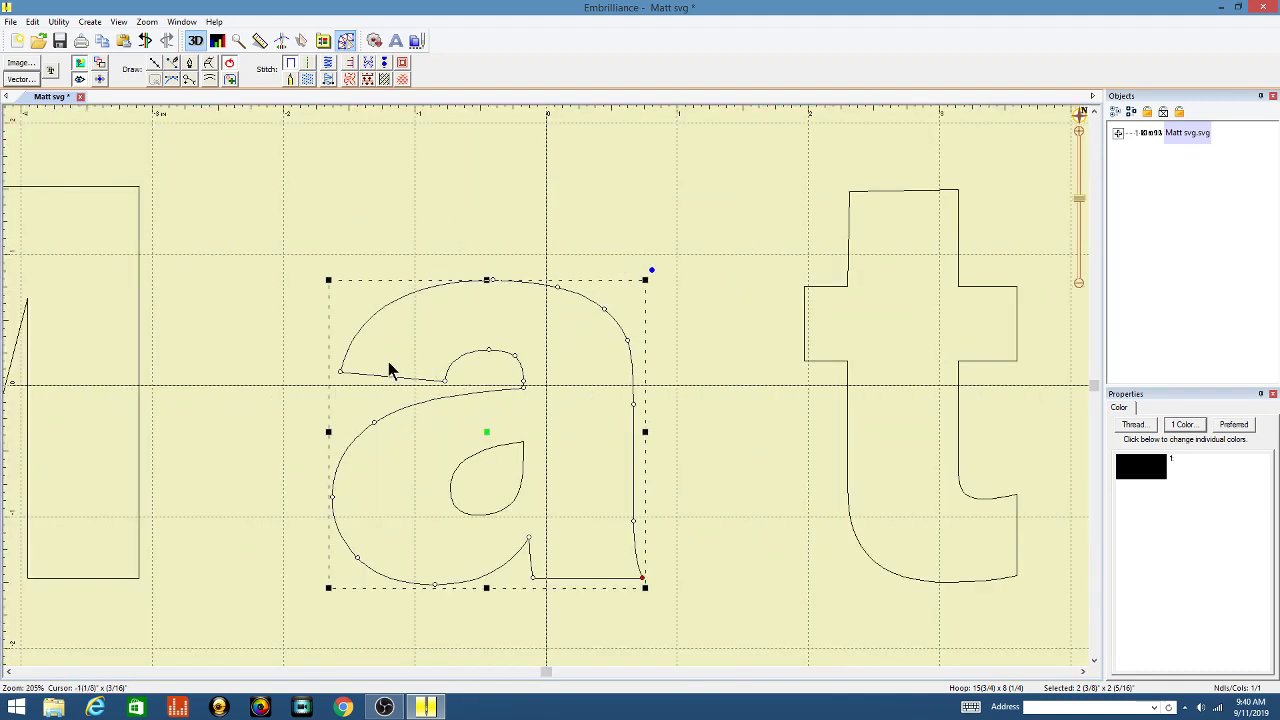
{"action": "left_click", "coordinate": [249, 295]}
{"action": "left_click", "coordinate": [406, 390]}
{"action": "left_click", "coordinate": [496, 257]}
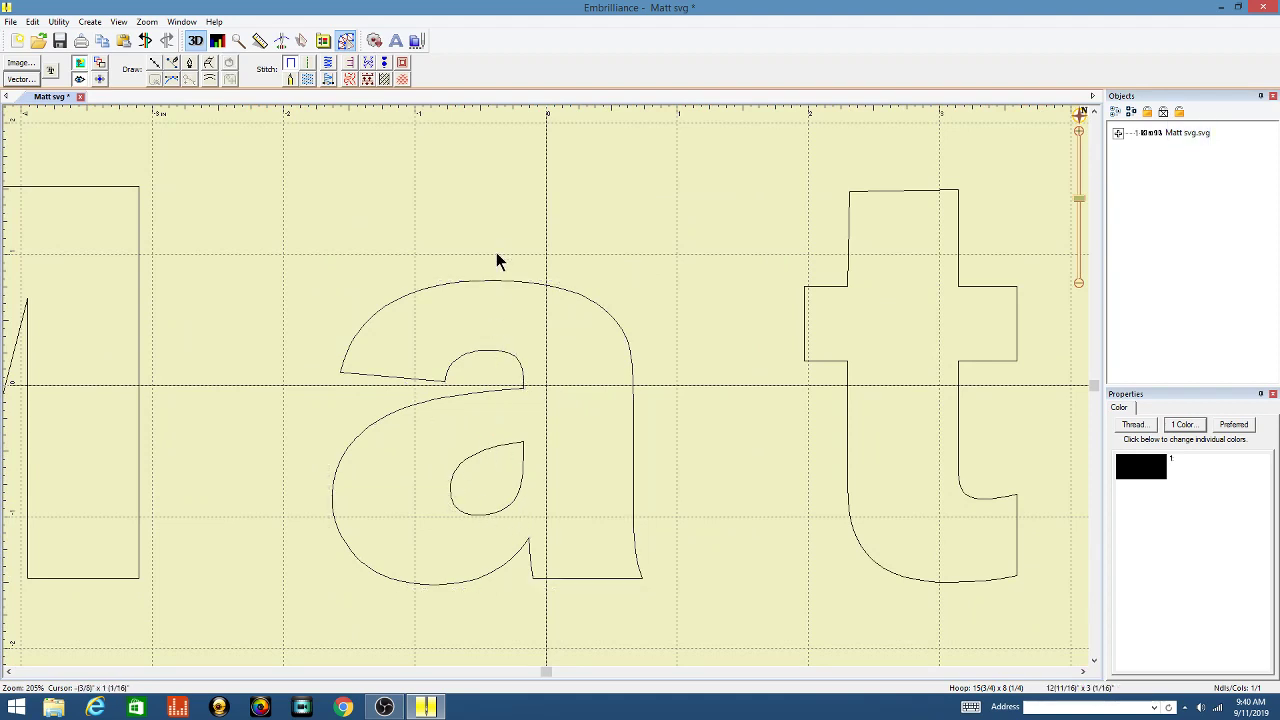
{"action": "left_click", "coordinate": [511, 453]}
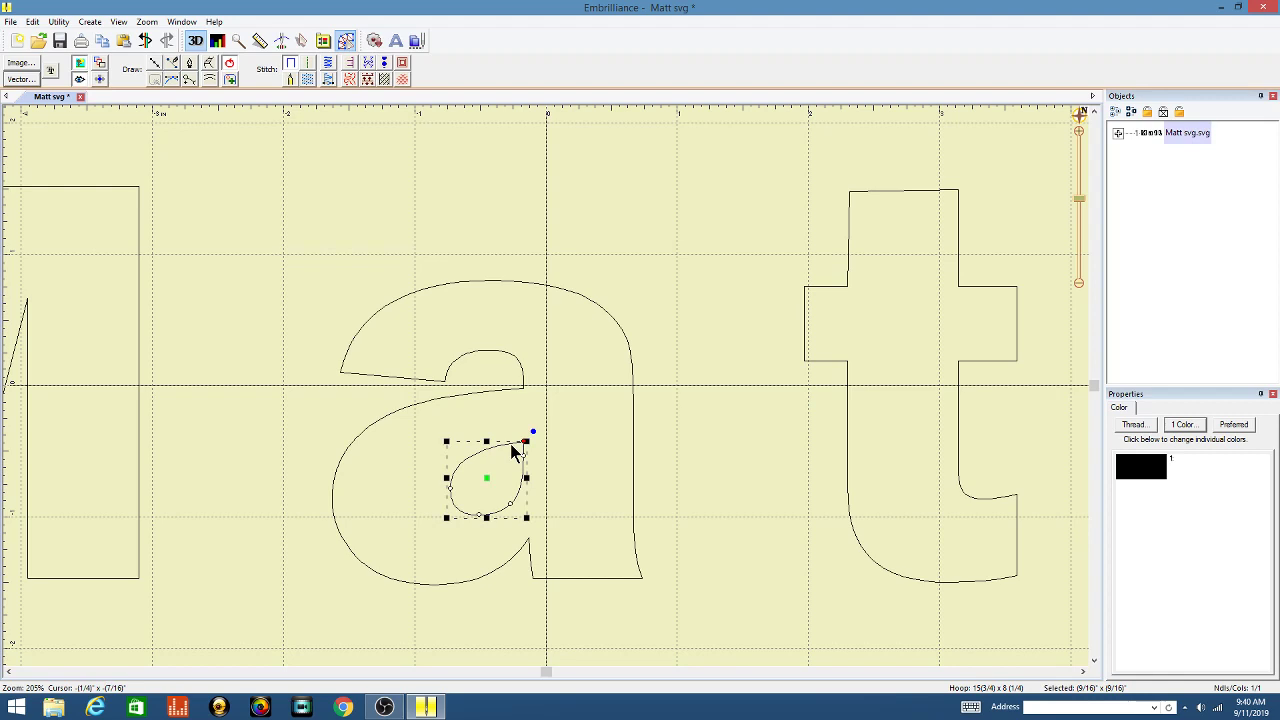
Combine the outer and inner outlines of the "a" into one object with a hole.
{"action": "left_click", "coordinate": [527, 268]}
{"action": "scroll", "coordinate": [527, 268], "scroll_direction": "down", "scroll_amount": 1}
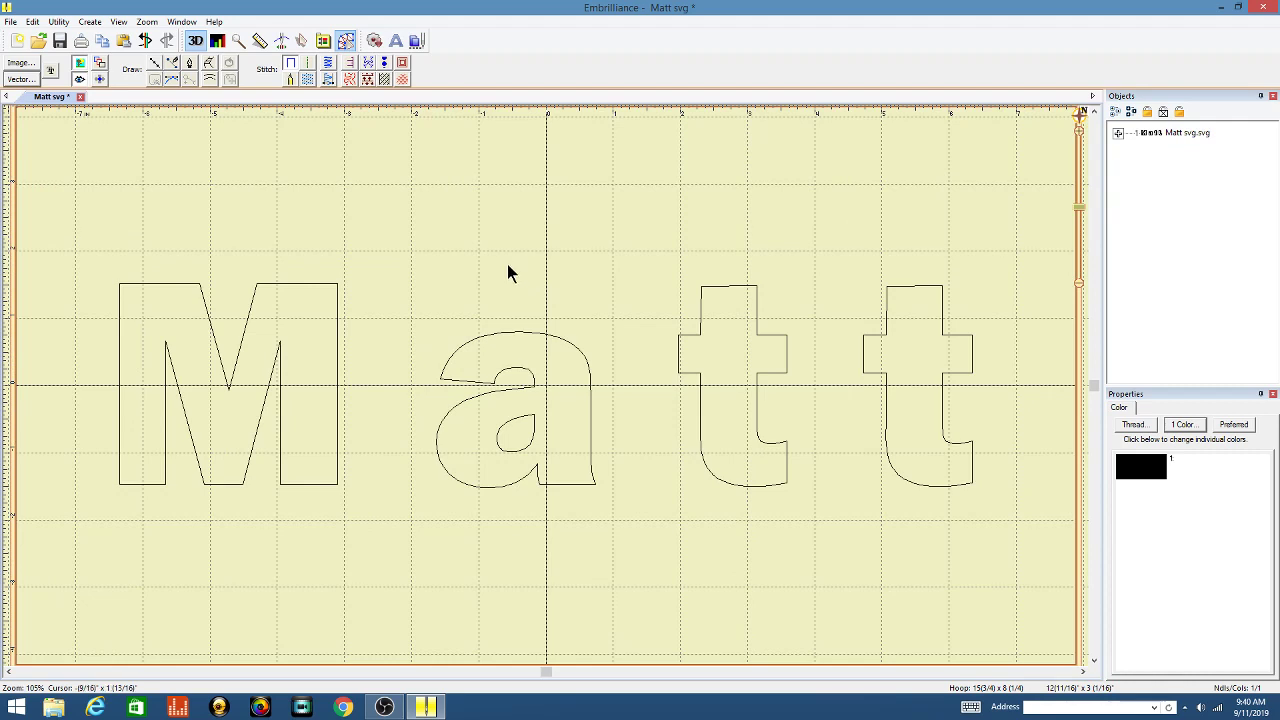
{"action": "left_click", "coordinate": [1118, 133]}
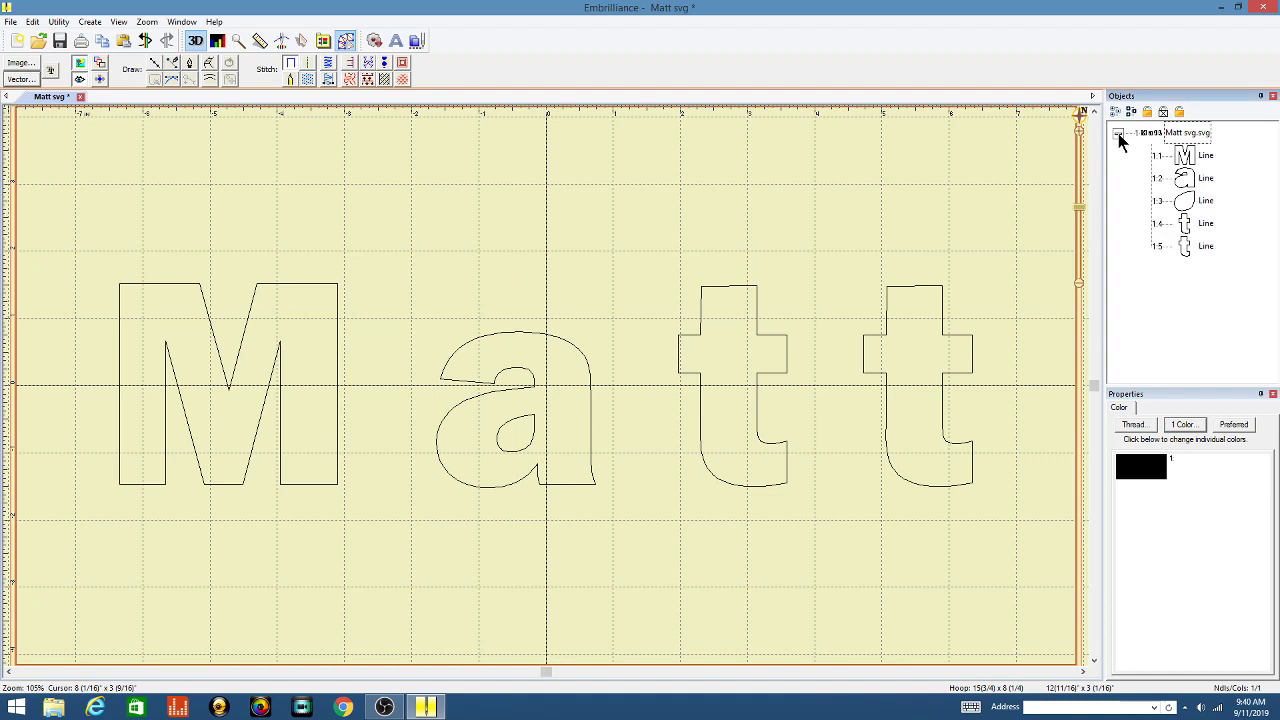
{"action": "left_click", "coordinate": [1206, 178]}
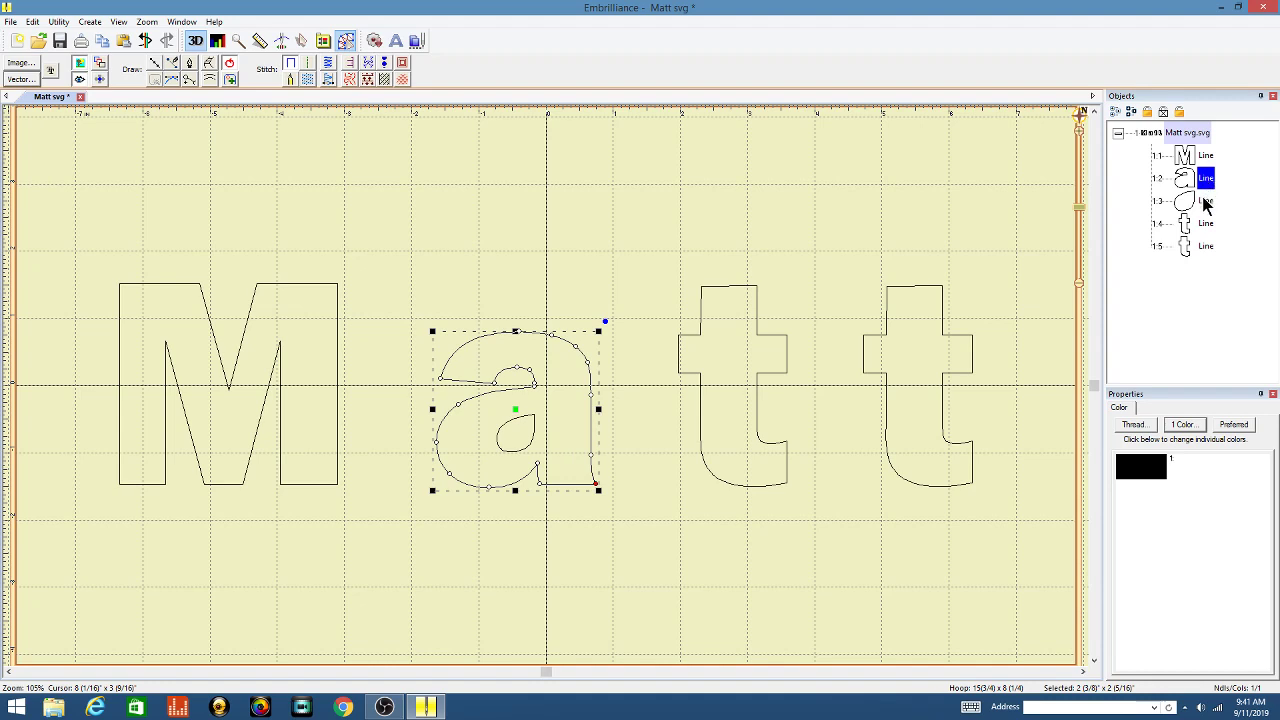
{"action": "left_click", "coordinate": [1205, 201], "text": "ctrl"}
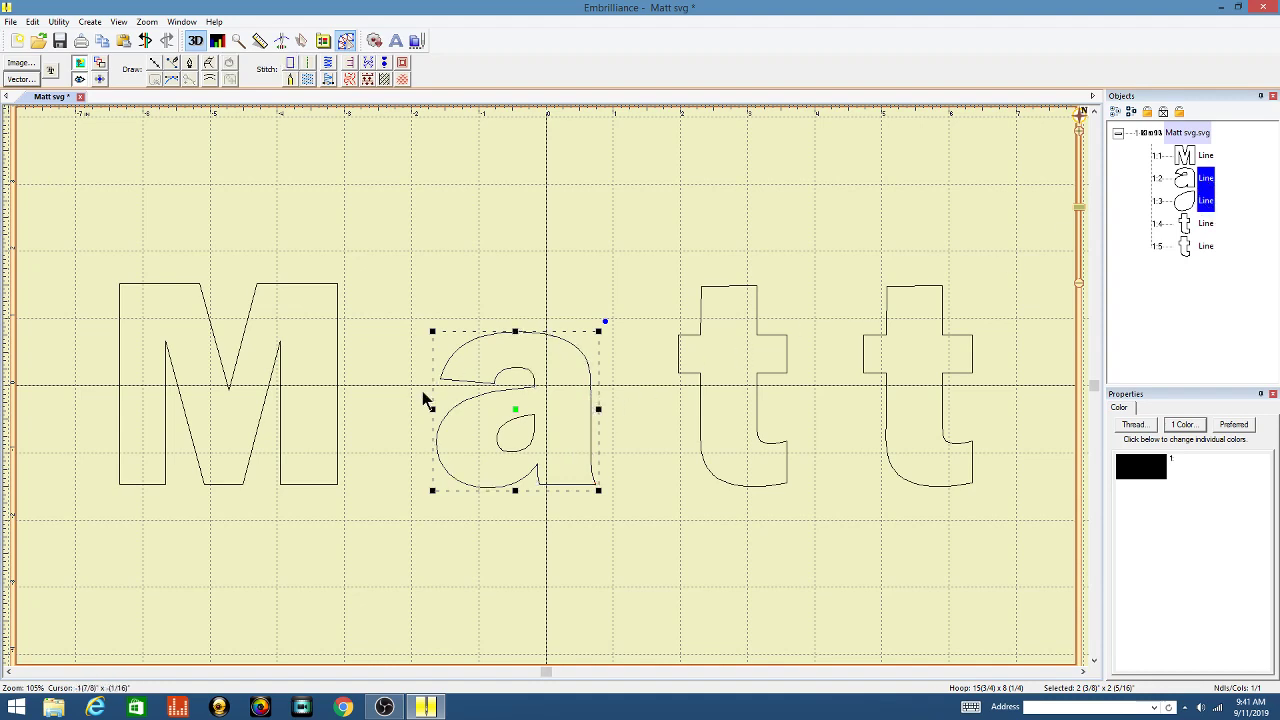
{"action": "right_click", "coordinate": [537, 420]}
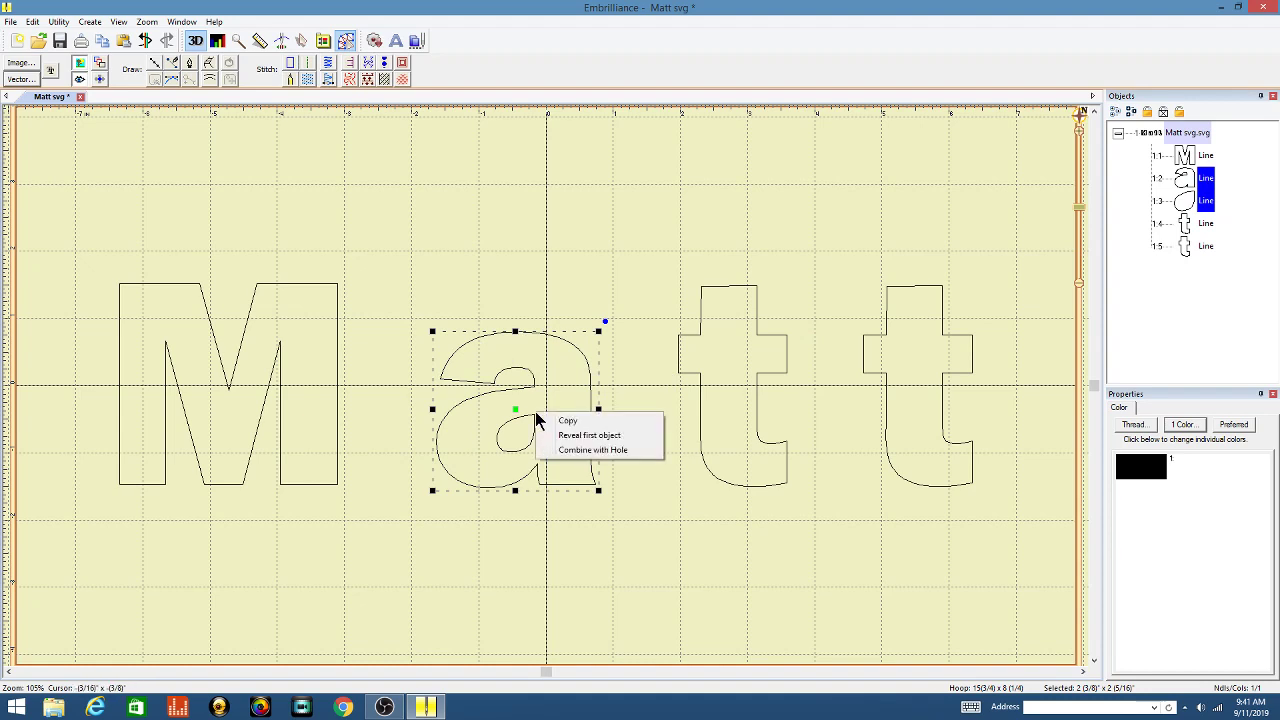
{"action": "left_click", "coordinate": [551, 450]}
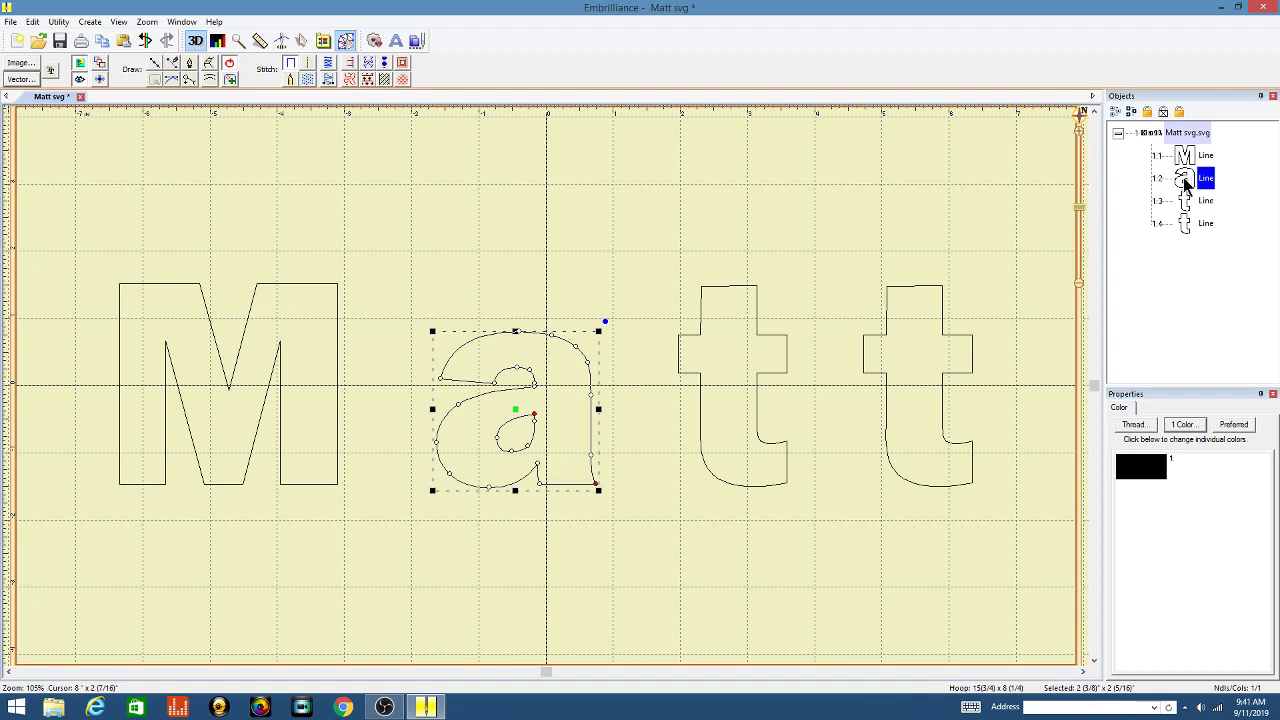
{"action": "left_click", "coordinate": [723, 174]}
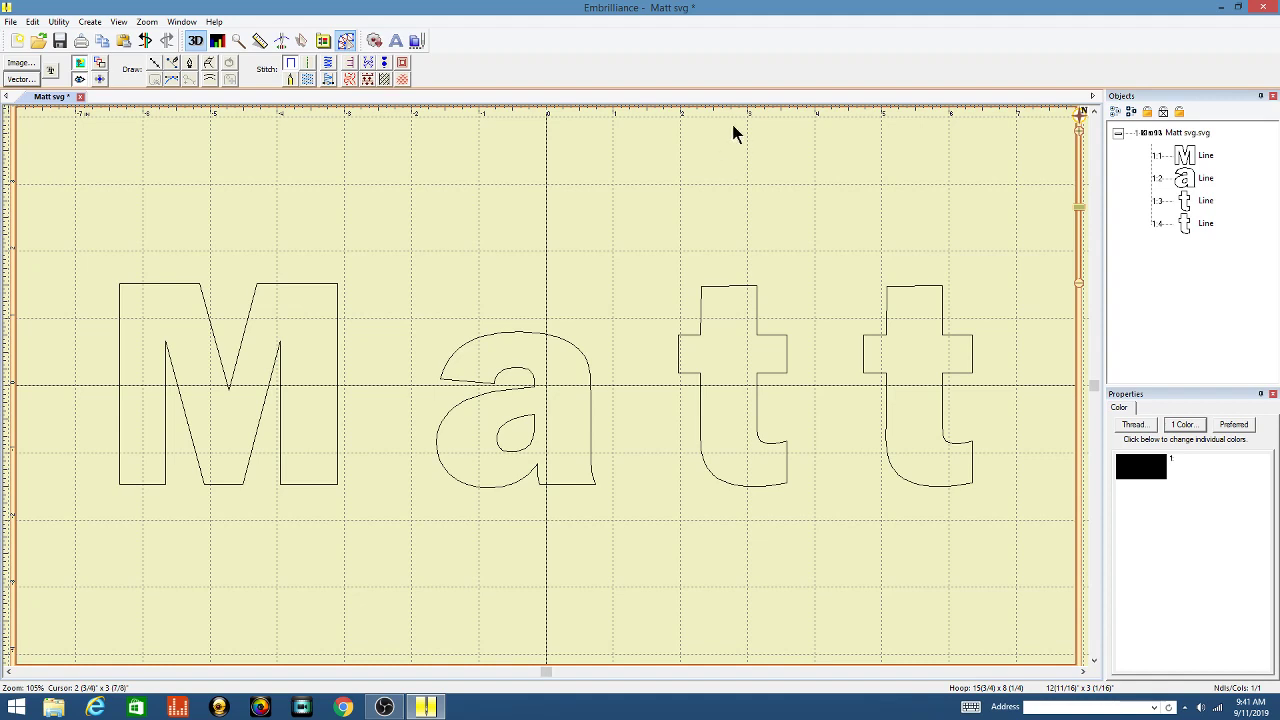
Convert all four letter outlines to run stitches.
{"action": "scroll", "coordinate": [719, 148], "scroll_direction": "down", "scroll_amount": 3}
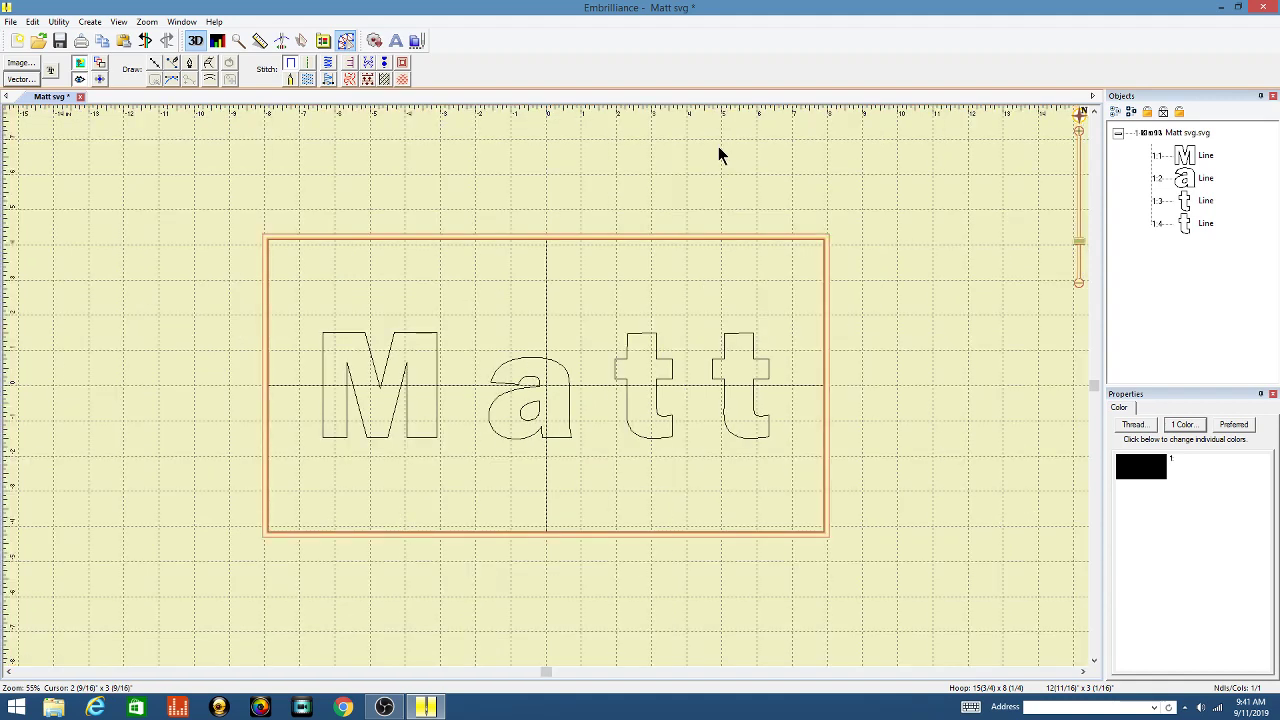
{"action": "scroll", "coordinate": [720, 153], "scroll_direction": "up", "scroll_amount": 3}
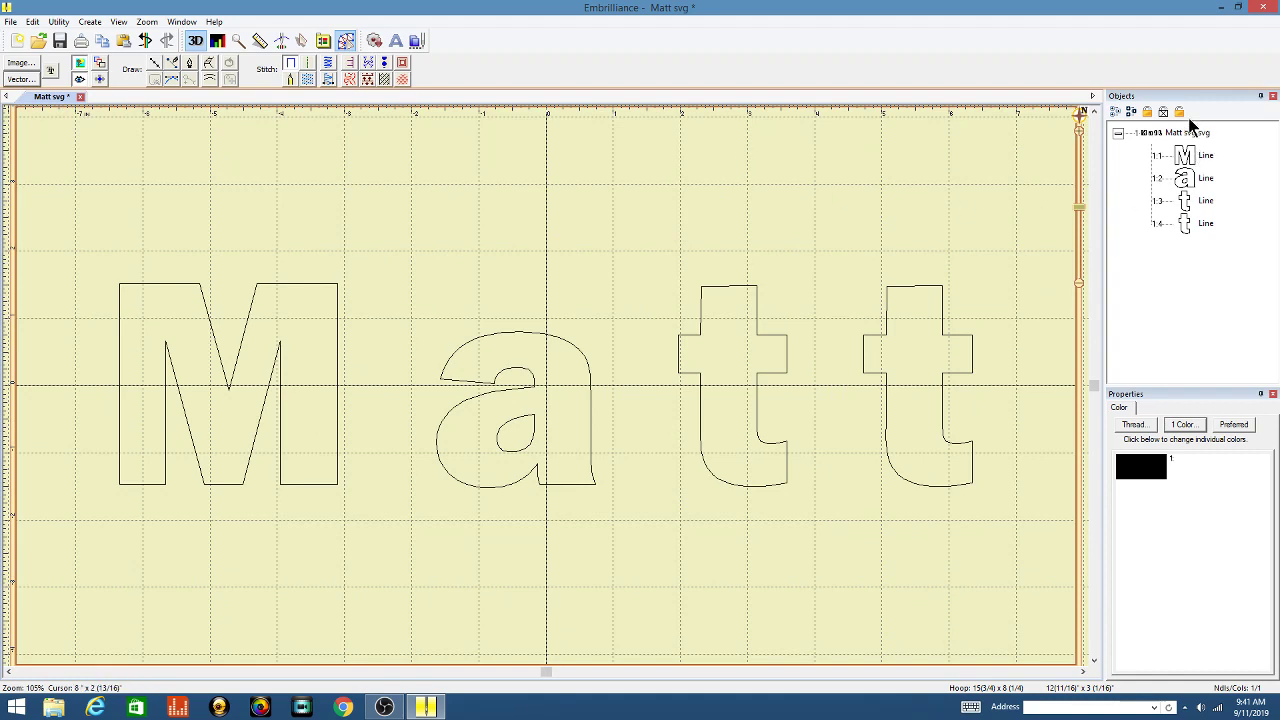
{"action": "left_click", "coordinate": [1206, 157]}
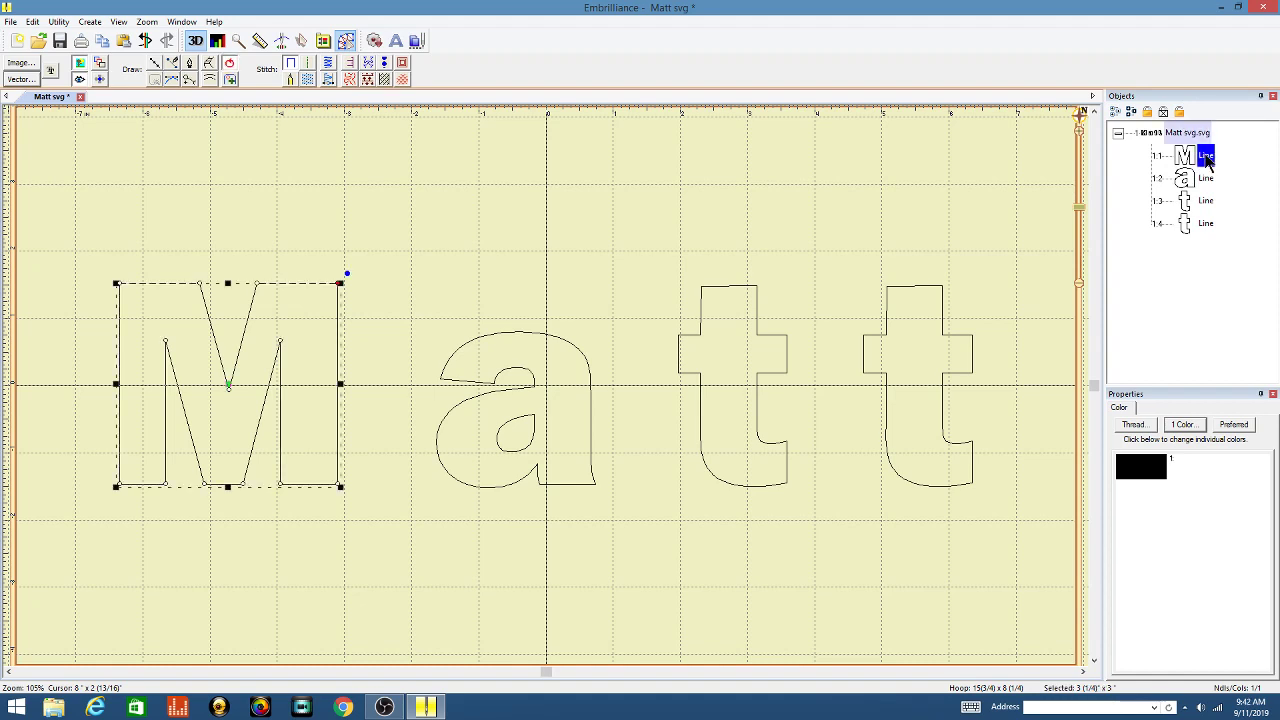
{"action": "left_click", "coordinate": [1205, 225], "text": "shift"}
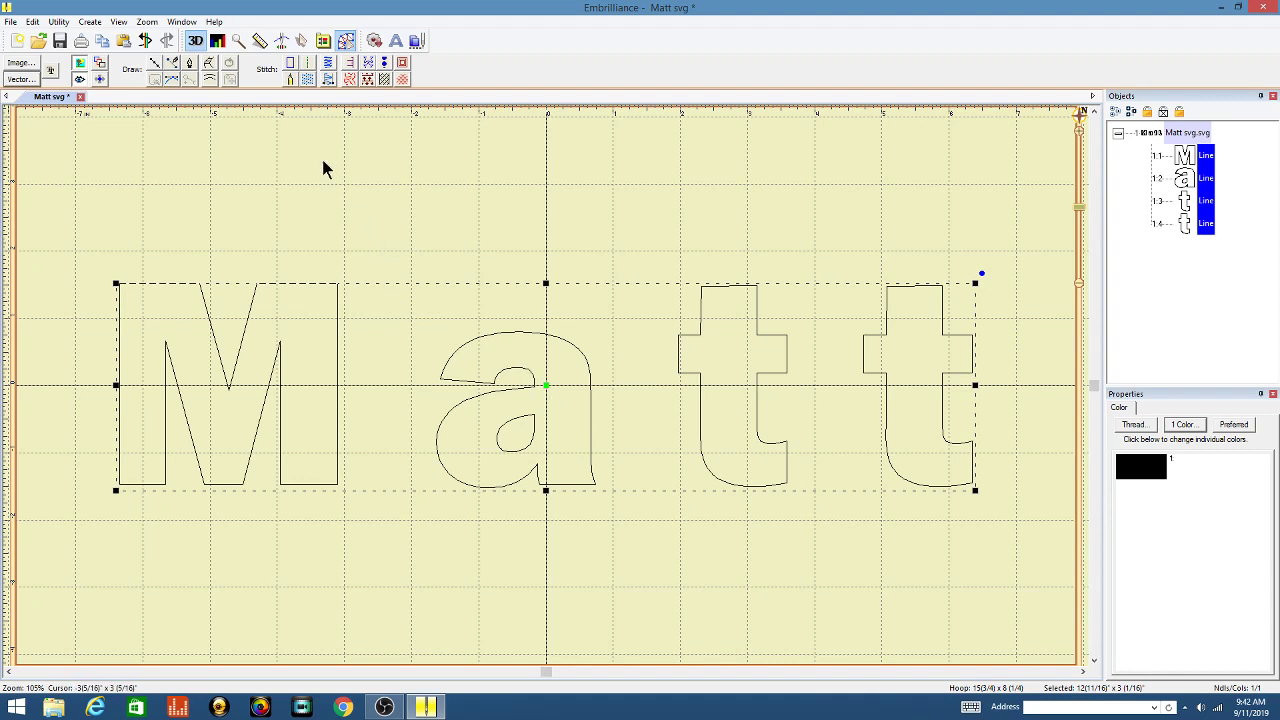
{"action": "left_click", "coordinate": [309, 68]}
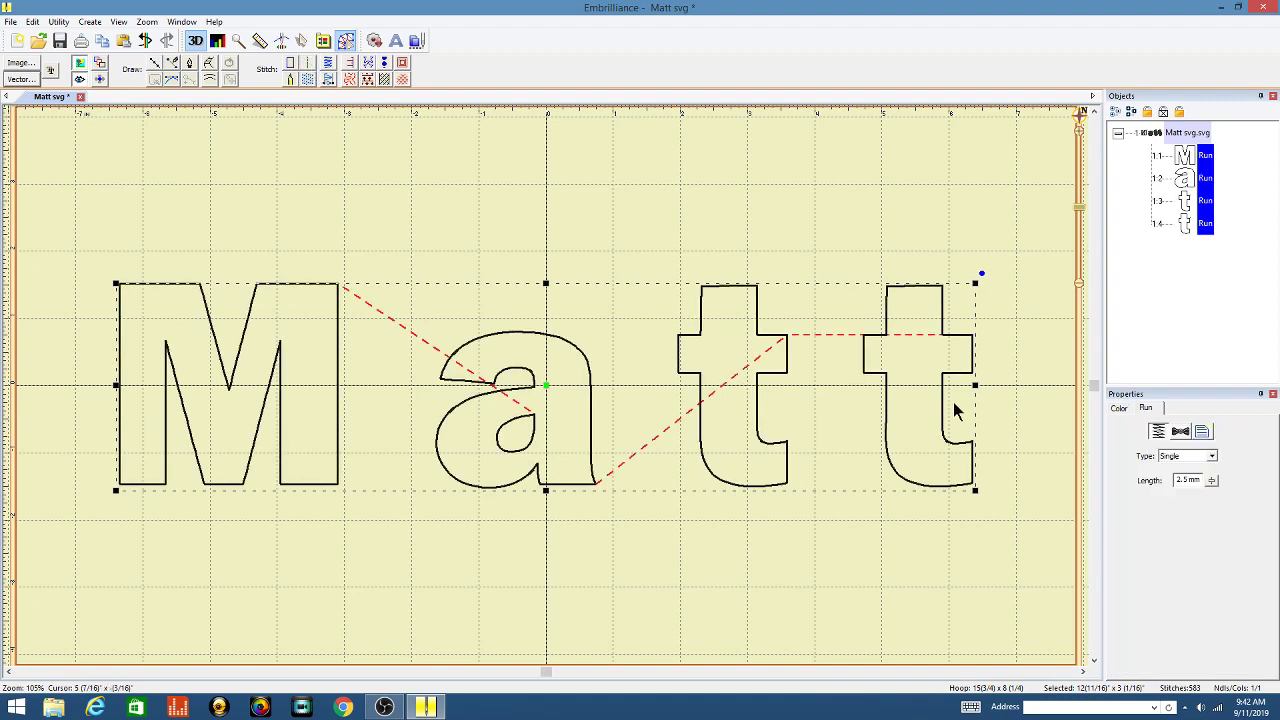
Review the run stitch types while keeping Single, and check the letters' tie and colour properties.
{"action": "left_click", "coordinate": [1211, 457]}
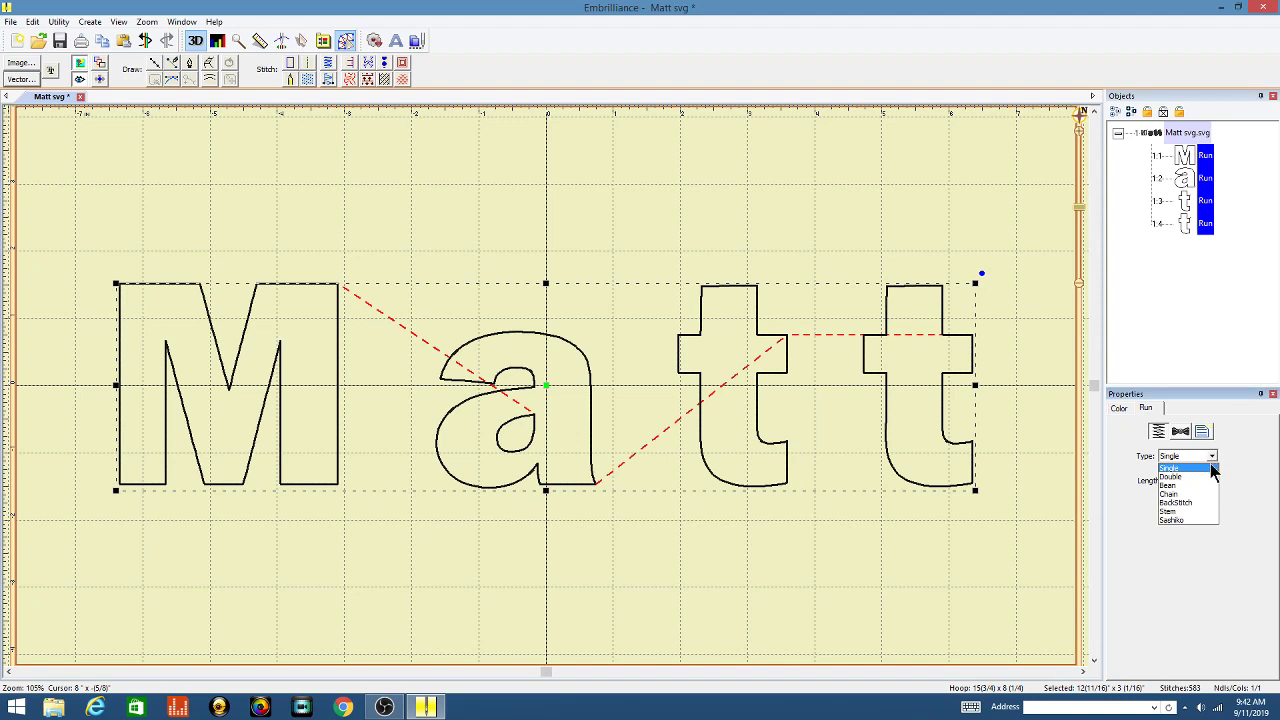
{"action": "left_click", "coordinate": [1211, 469]}
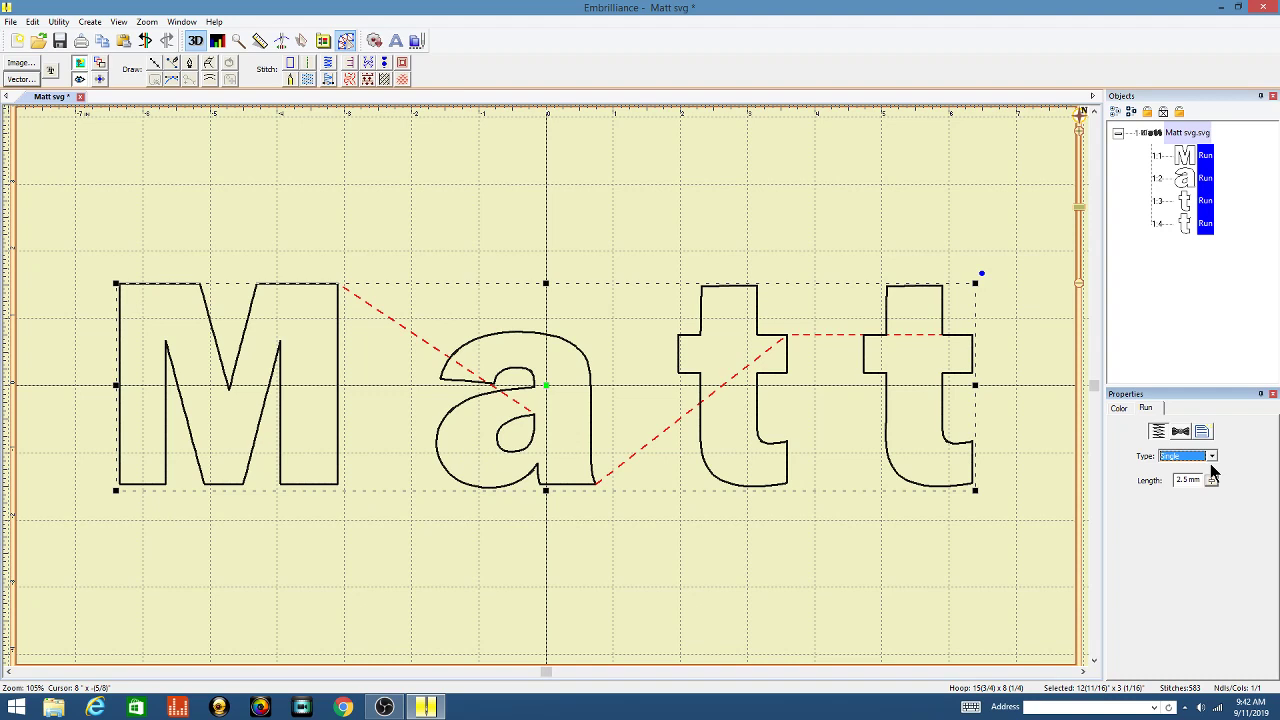
{"action": "left_click", "coordinate": [1178, 431]}
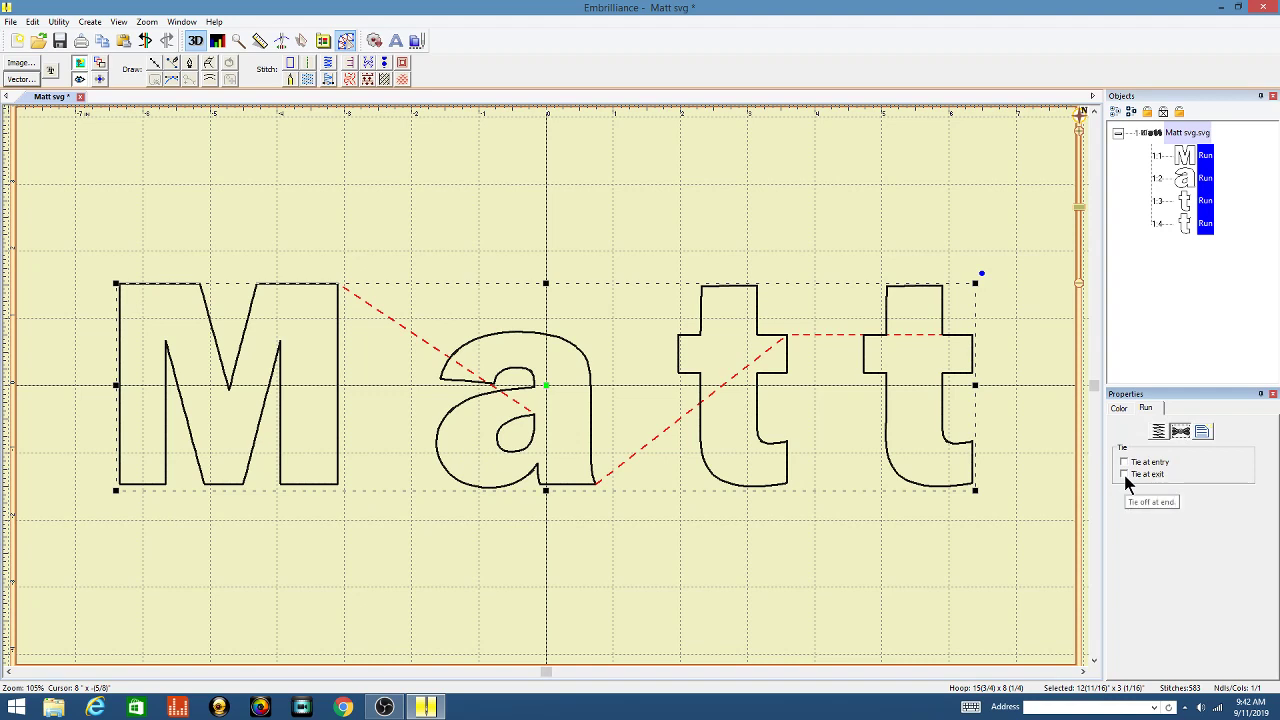
{"action": "left_click", "coordinate": [1122, 409]}
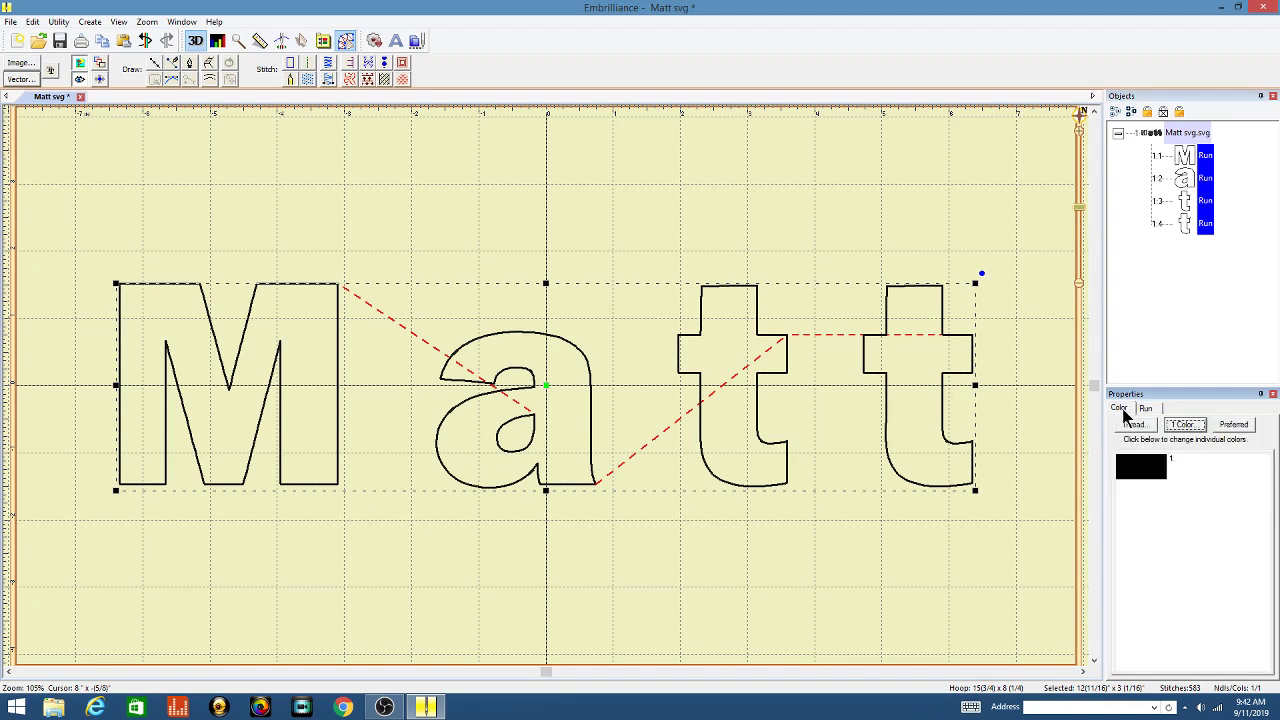
{"action": "left_click", "coordinate": [536, 583]}
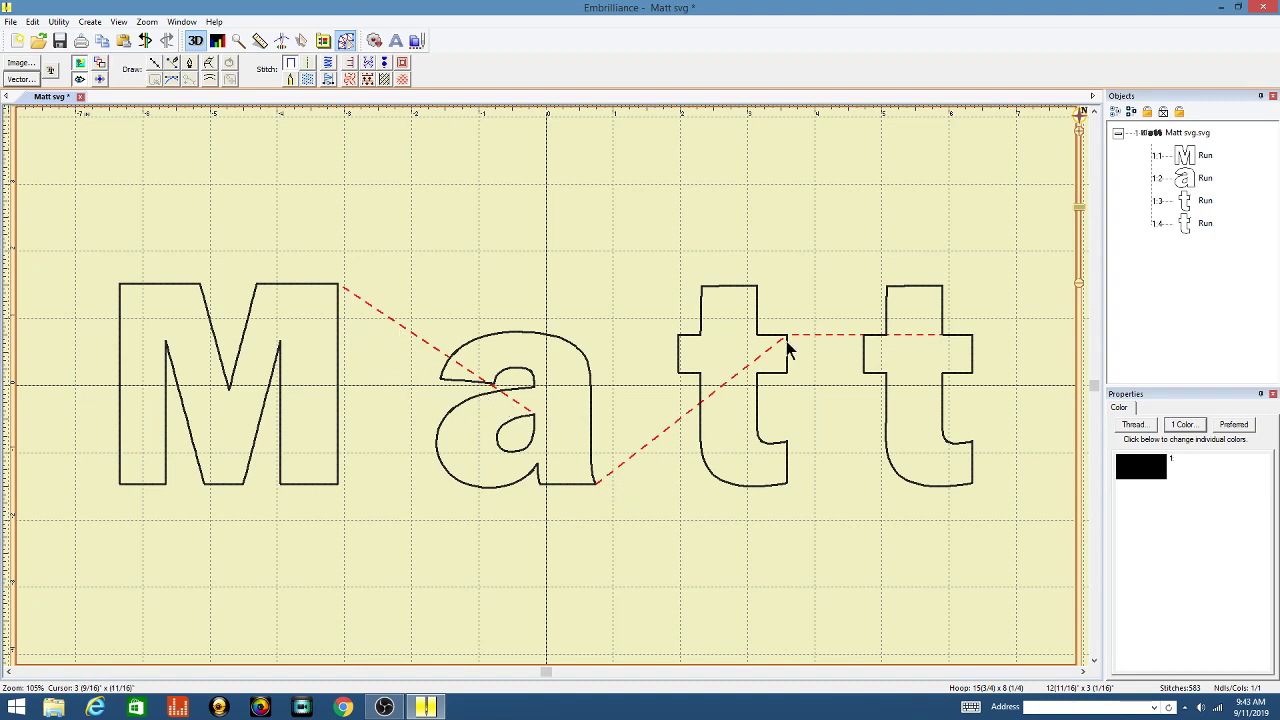
{"action": "left_click", "coordinate": [338, 437]}
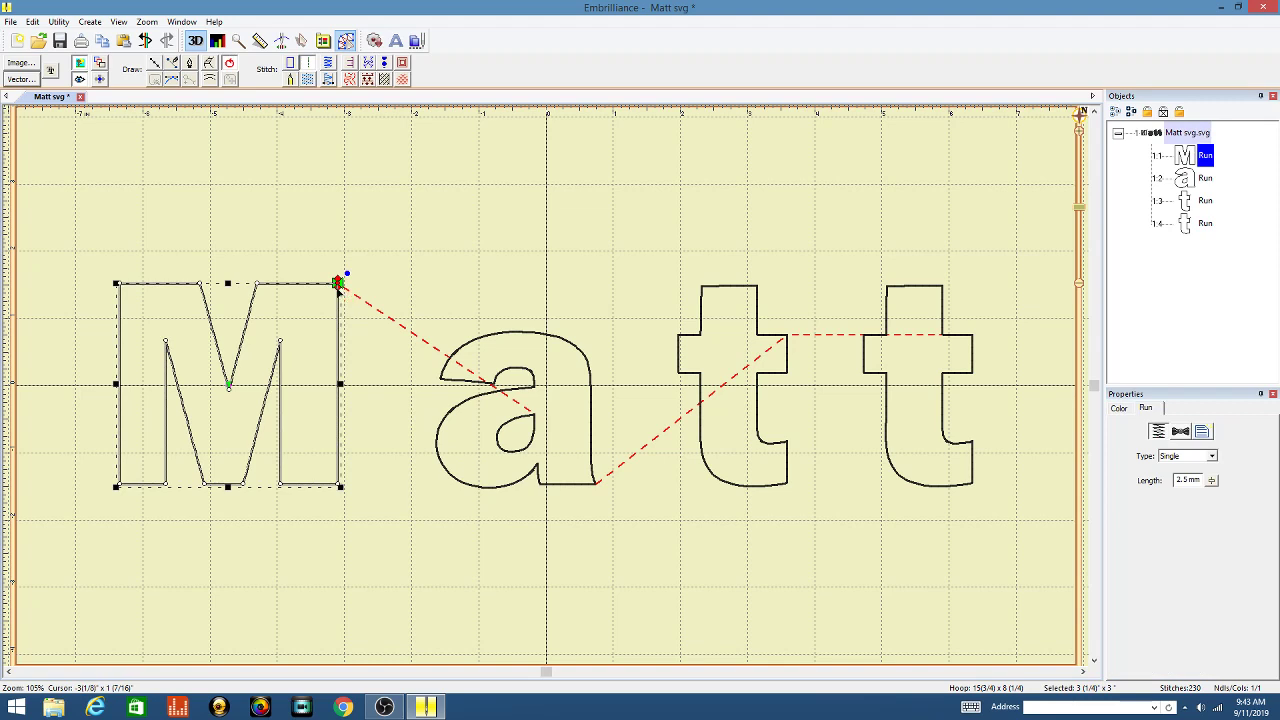
{"action": "left_click", "coordinate": [339, 291]}
{"action": "left_click", "coordinate": [337, 292]}
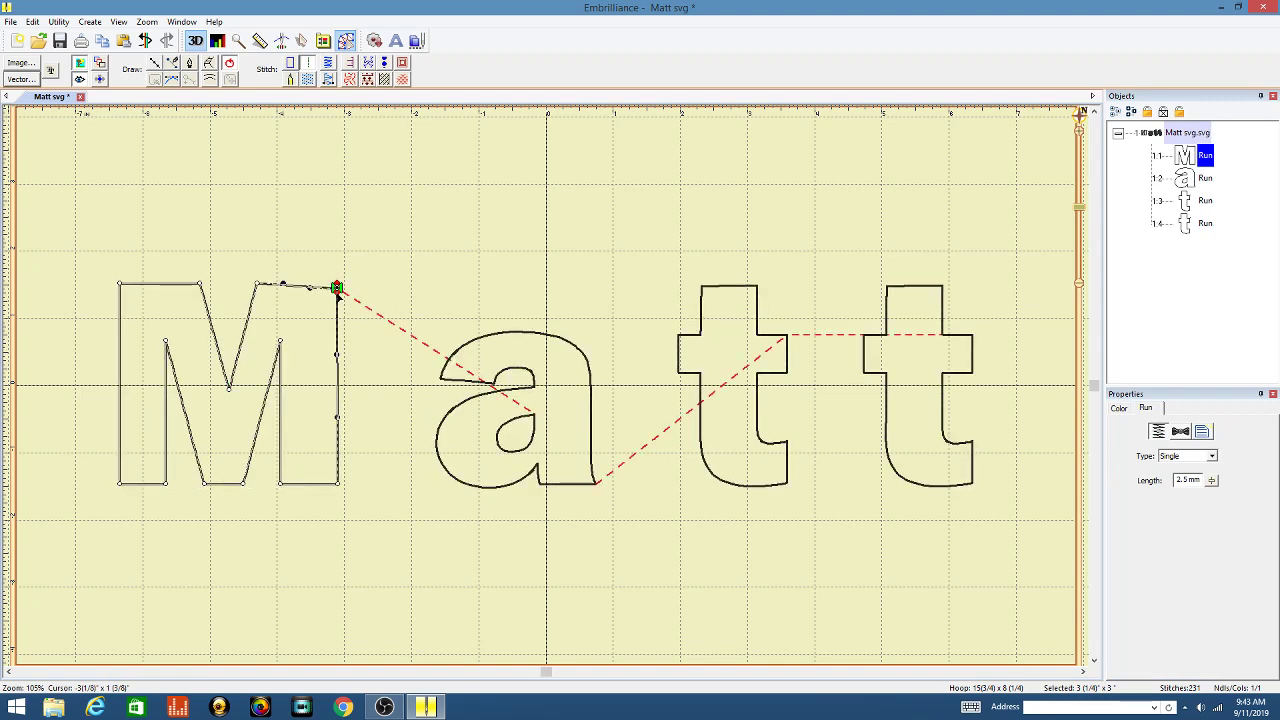
{"action": "key", "text": "ctrl+z"}
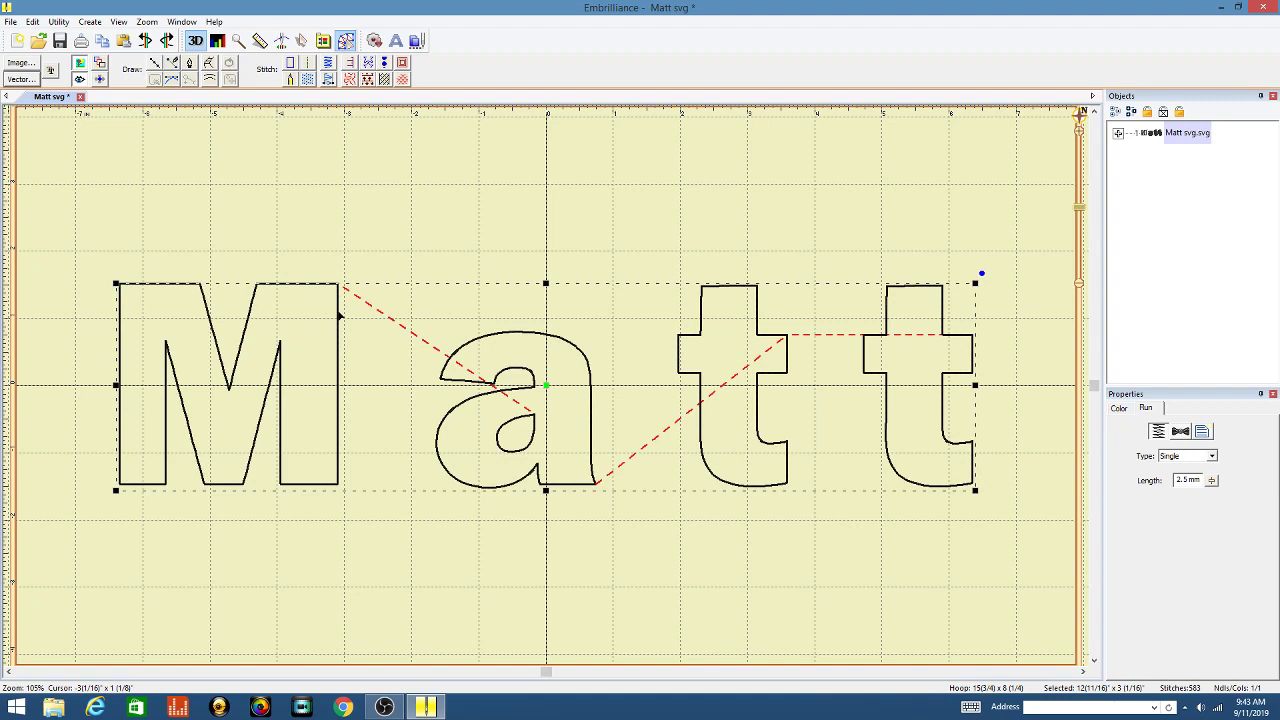
{"action": "left_click", "coordinate": [225, 208]}
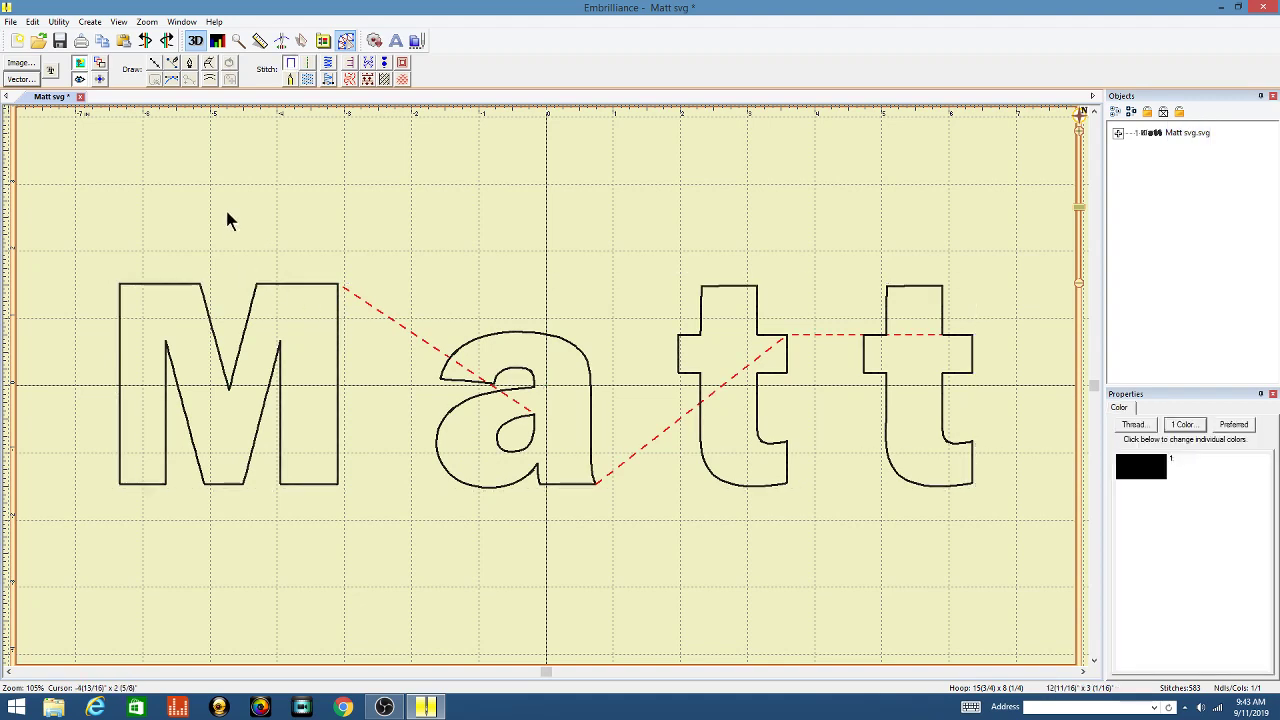
Move the stitch exit point of the "M" to its lower-right corner.
{"action": "left_click", "coordinate": [295, 285]}
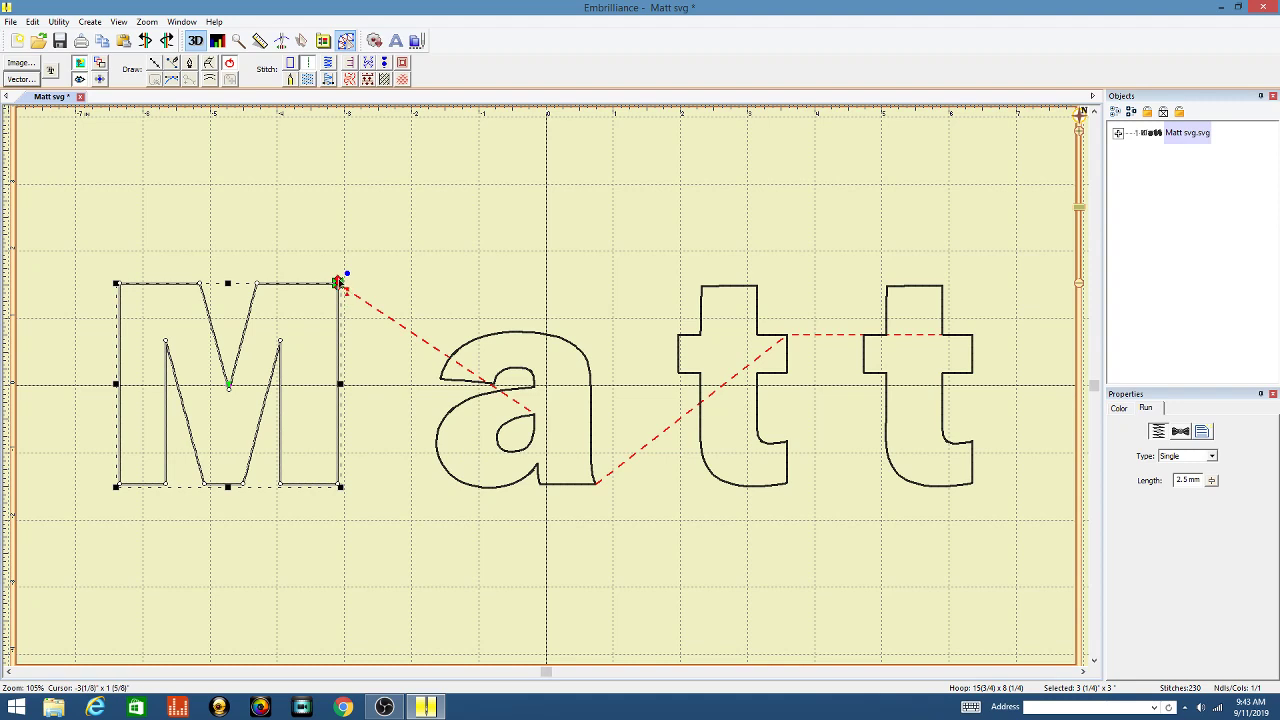
{"action": "left_click_drag", "start_coordinate": [338, 283], "coordinate": [339, 487]}
{"action": "left_click", "coordinate": [522, 455]}
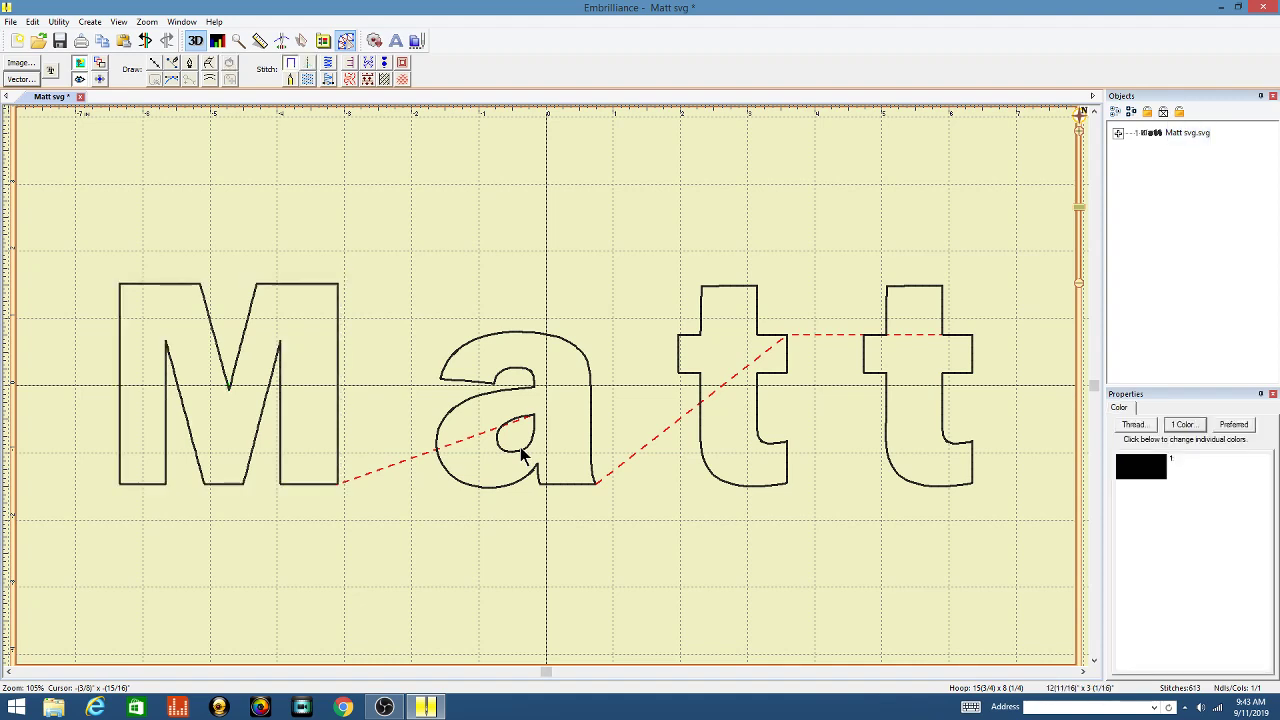
Try to reroute the stitching of the "a" by moving its inner outline's start node and its lower-right stitch point.
{"action": "left_click", "coordinate": [522, 455]}
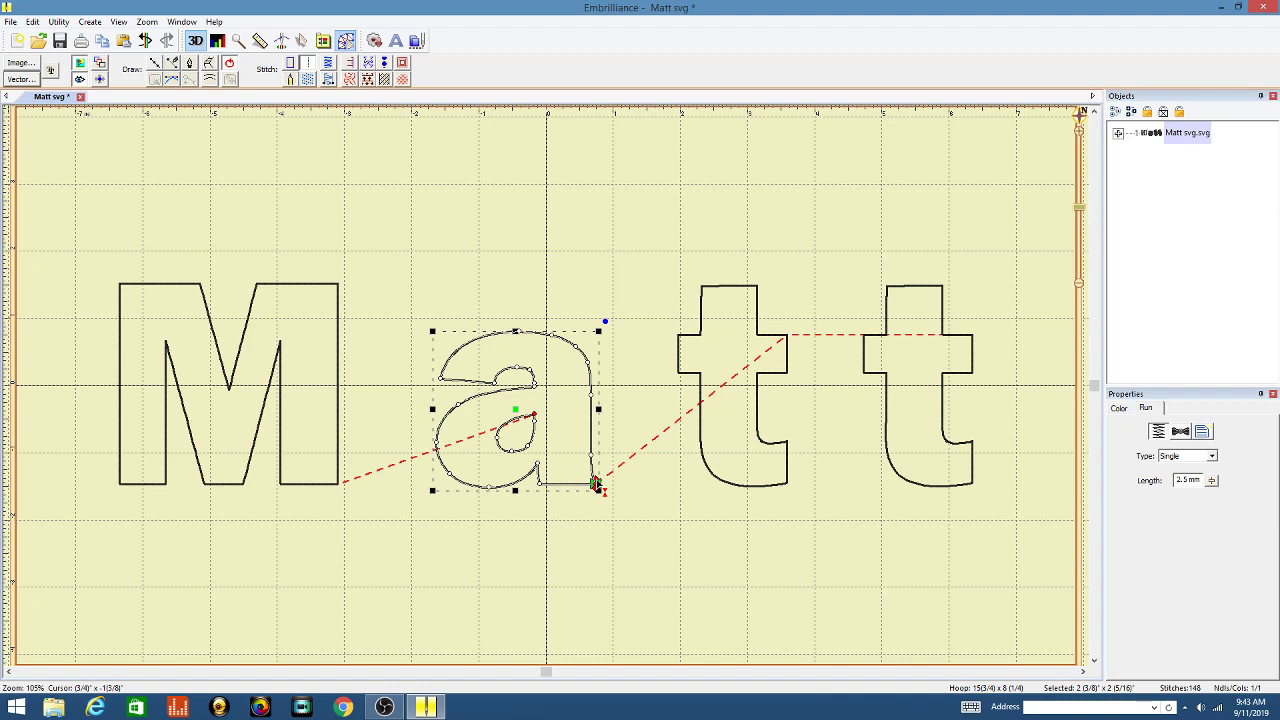
{"action": "left_click", "coordinate": [535, 418]}
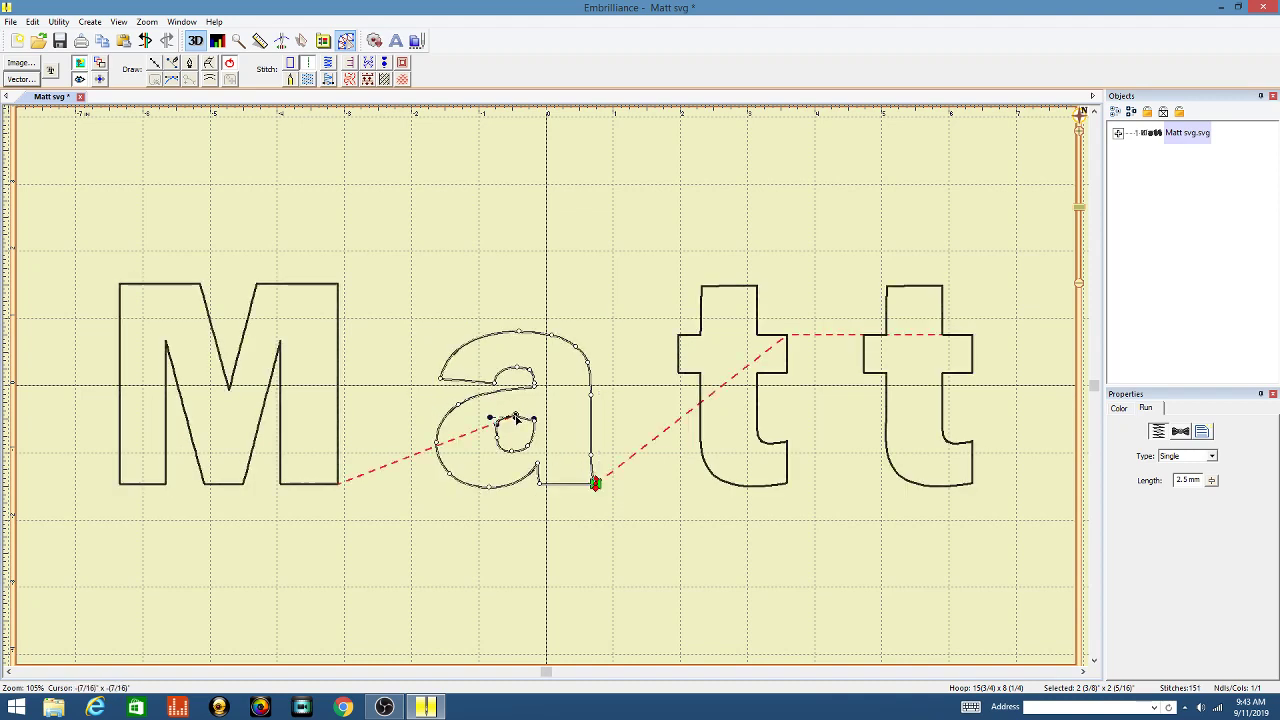
{"action": "left_click", "coordinate": [339, 483]}
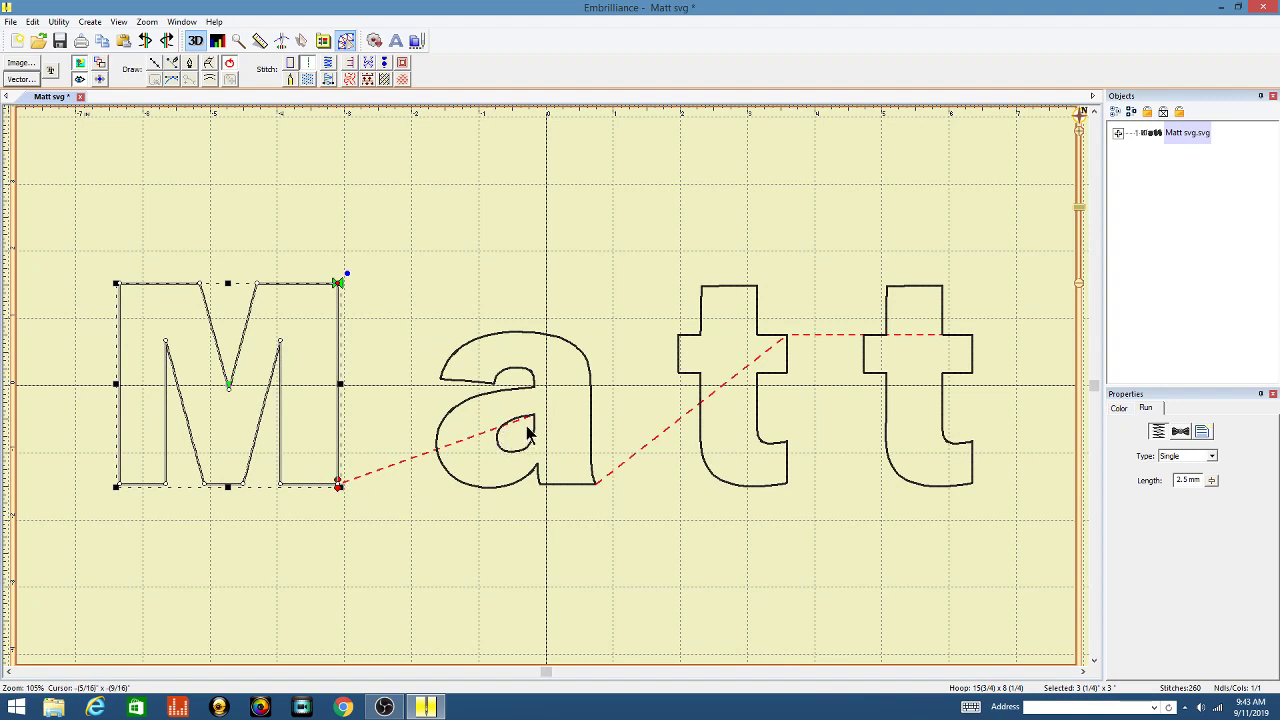
{"action": "left_click", "coordinate": [592, 404]}
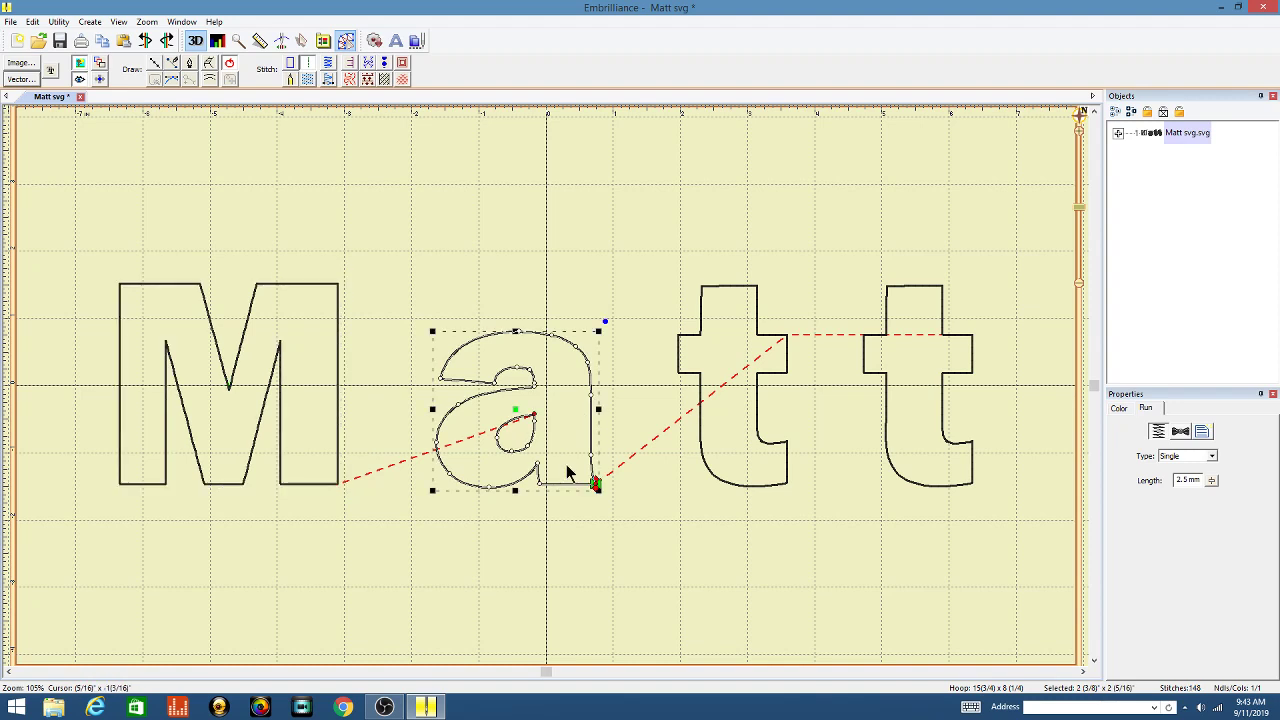
{"action": "mouse_move", "coordinate": [595, 485]}
{"action": "left_mouse_down"}
{"action": "mouse_move", "coordinate": [559, 337]}
{"action": "mouse_move", "coordinate": [450, 357]}
{"action": "mouse_move", "coordinate": [487, 393]}
{"action": "mouse_move", "coordinate": [536, 377]}
{"action": "mouse_move", "coordinate": [460, 402]}
{"action": "mouse_move", "coordinate": [441, 477]}
{"action": "mouse_move", "coordinate": [517, 489]}
{"action": "left_mouse_up"}
Move the stitch entry points of the first "t" to its lower-left curve and the second "t" to its crossbar's upper-left corner.
{"action": "left_click", "coordinate": [692, 378]}
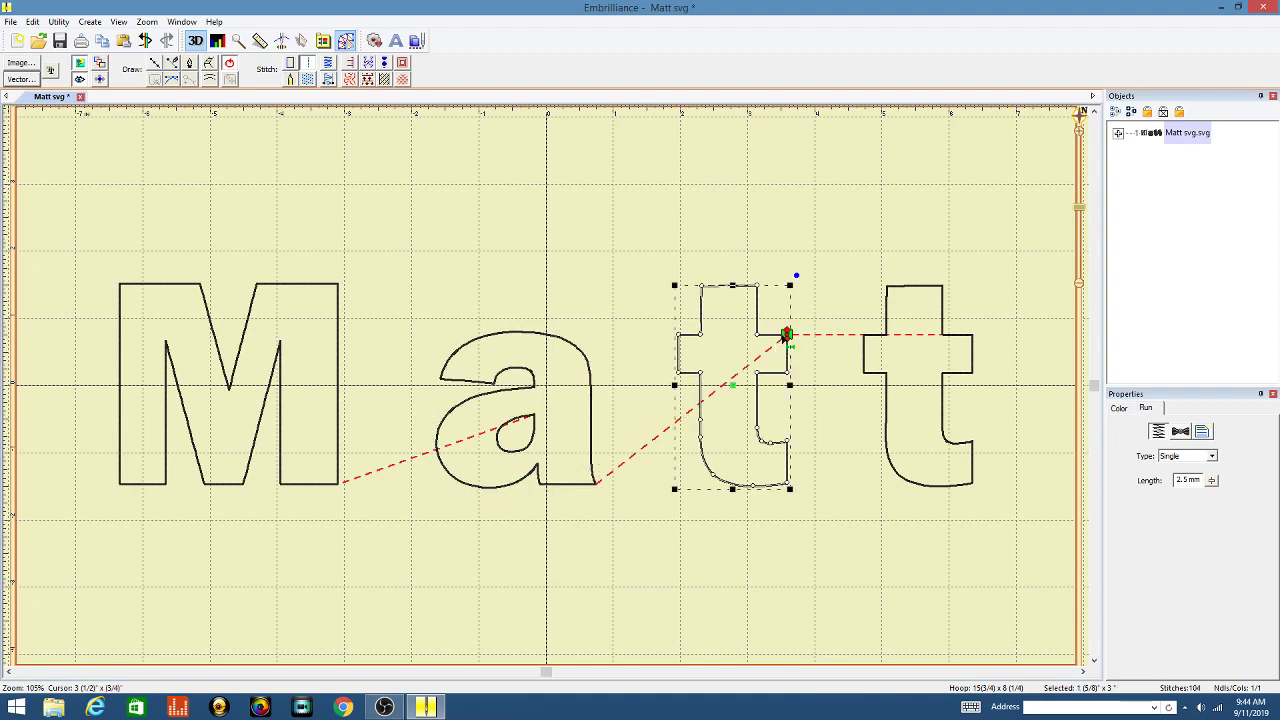
{"action": "mouse_move", "coordinate": [787, 336]}
{"action": "left_mouse_down"}
{"action": "mouse_move", "coordinate": [771, 334]}
{"action": "mouse_move", "coordinate": [749, 286]}
{"action": "mouse_move", "coordinate": [700, 323]}
{"action": "mouse_move", "coordinate": [670, 393]}
{"action": "mouse_move", "coordinate": [693, 483]}
{"action": "left_mouse_up"}
{"action": "left_click", "coordinate": [948, 342]}
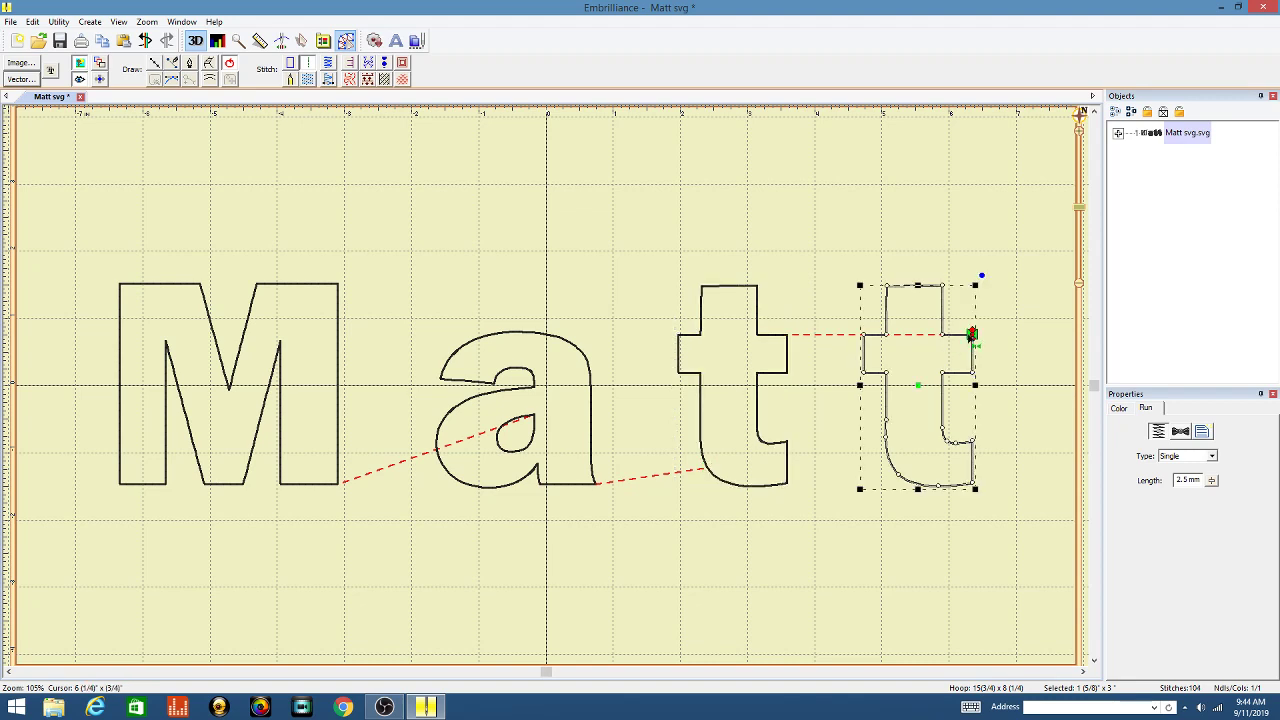
{"action": "mouse_move", "coordinate": [970, 335]}
{"action": "left_mouse_down"}
{"action": "mouse_move", "coordinate": [943, 338]}
{"action": "mouse_move", "coordinate": [940, 298]}
{"action": "mouse_move", "coordinate": [900, 290]}
{"action": "mouse_move", "coordinate": [881, 346]}
{"action": "mouse_move", "coordinate": [861, 337]}
{"action": "left_mouse_up"}
{"action": "left_click", "coordinate": [837, 356]}
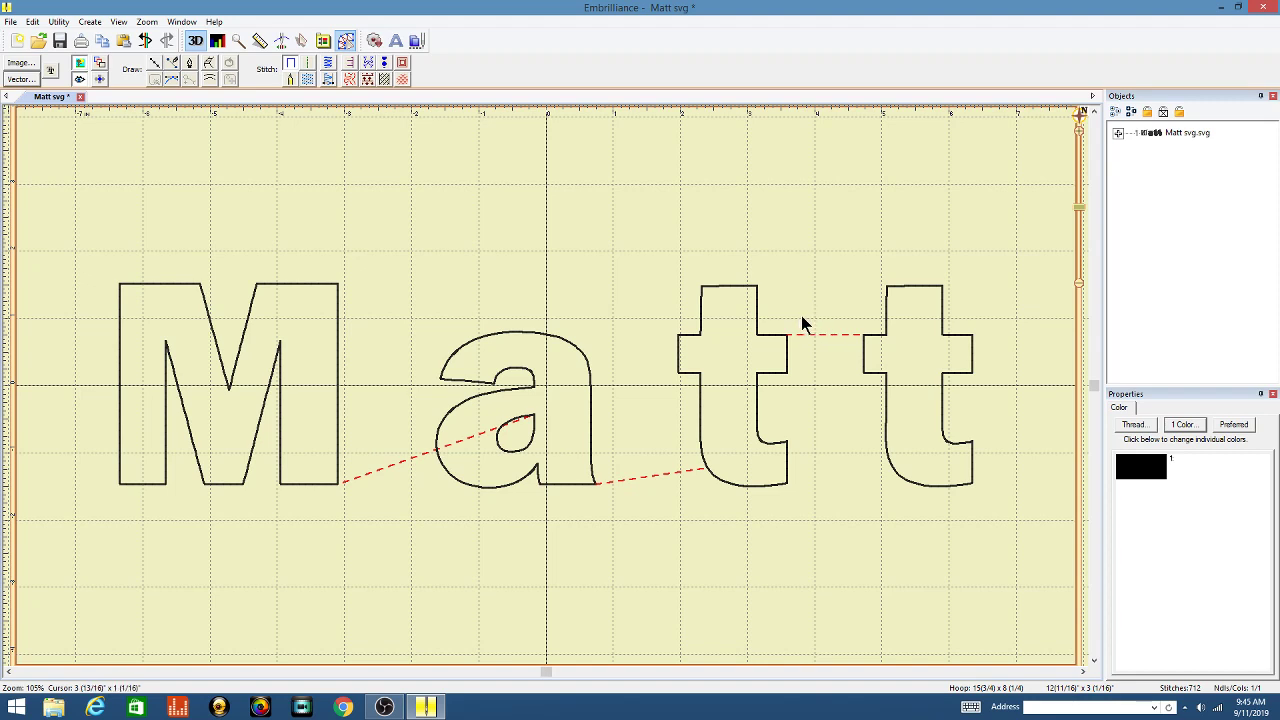
Select all four run-stitch letters of the design and set their thread colour to Sulky Rayon Bayberry Red.
{"action": "left_click", "coordinate": [1119, 133]}
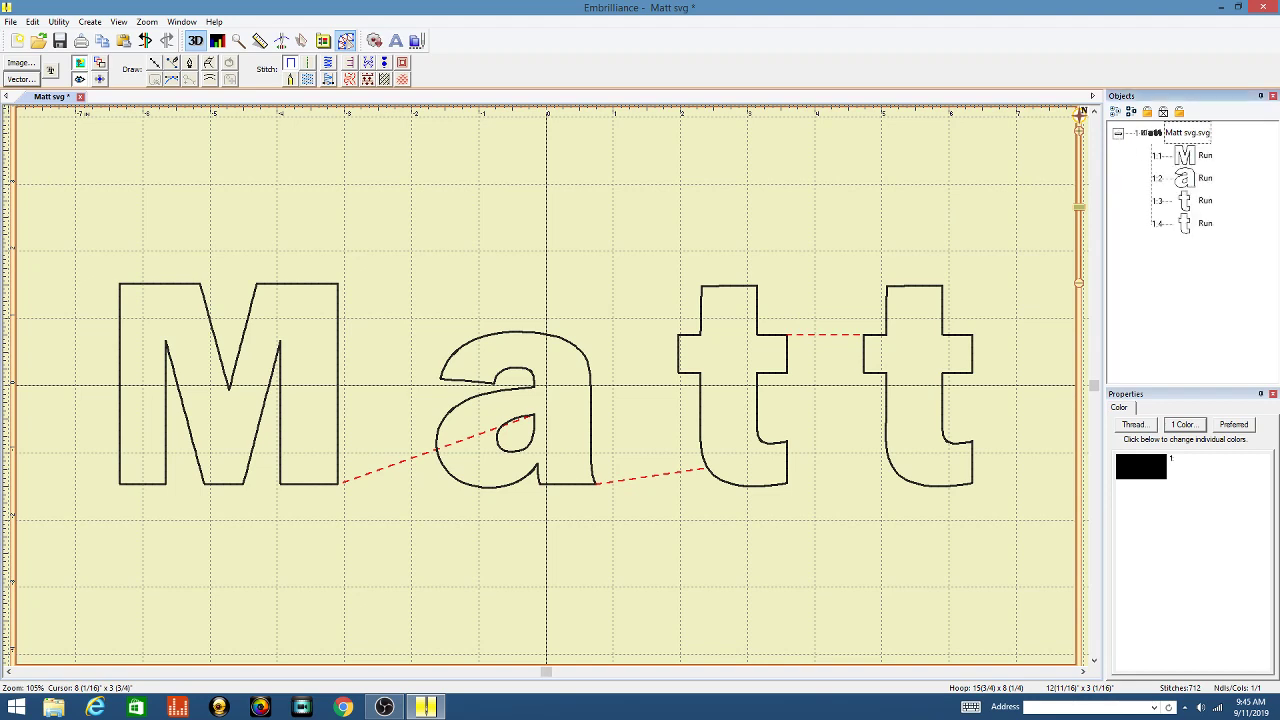
{"action": "left_click", "coordinate": [1206, 158]}
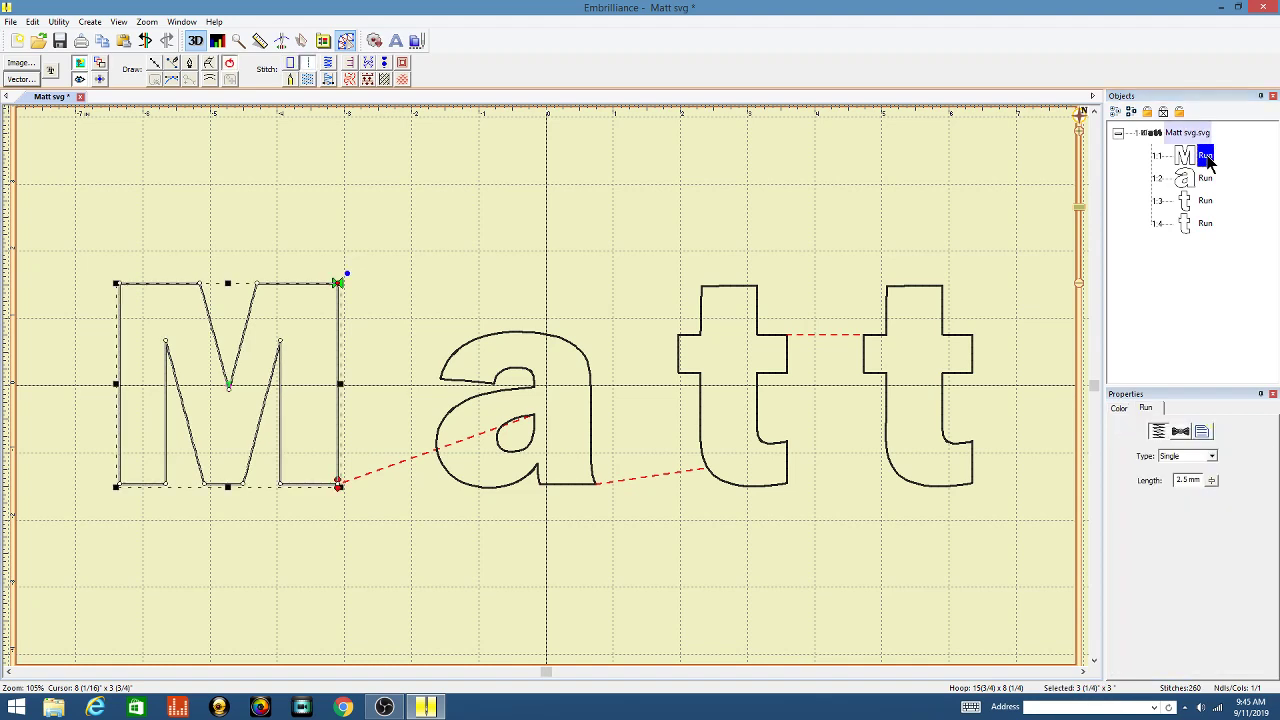
{"action": "left_click", "coordinate": [1209, 221], "text": "shift"}
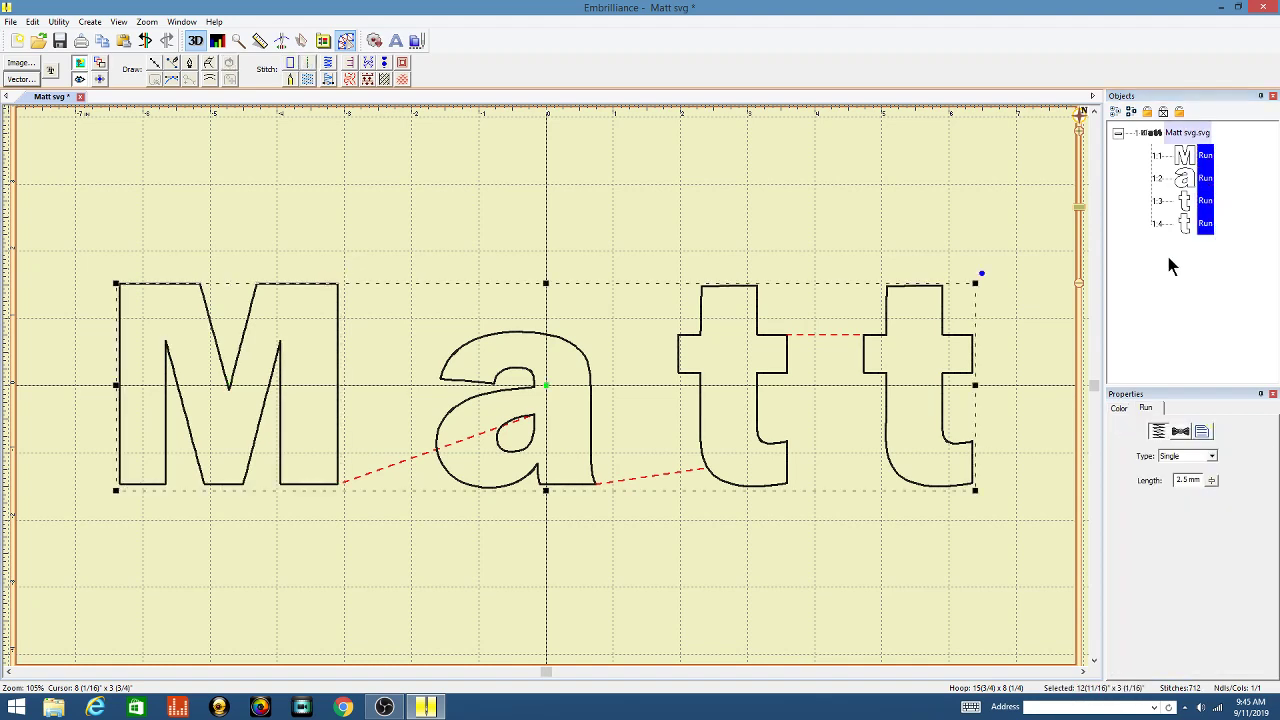
{"action": "left_click", "coordinate": [1119, 410]}
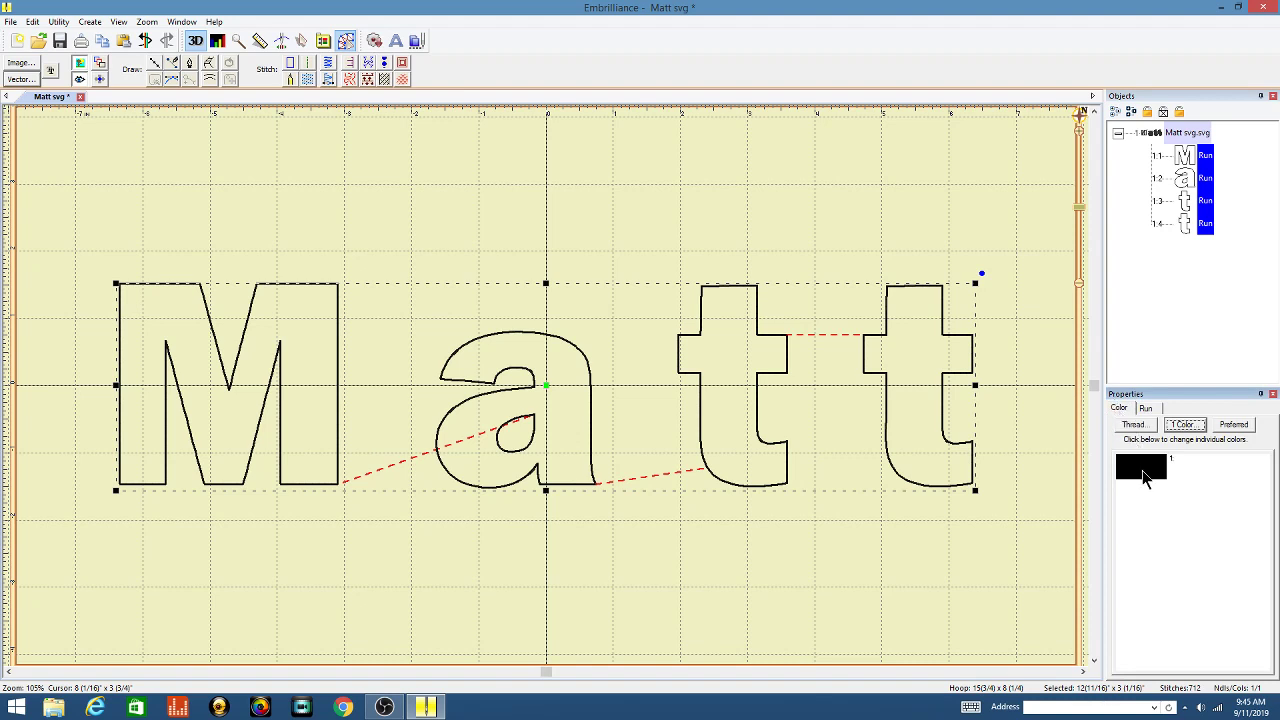
{"action": "left_click", "coordinate": [1143, 472]}
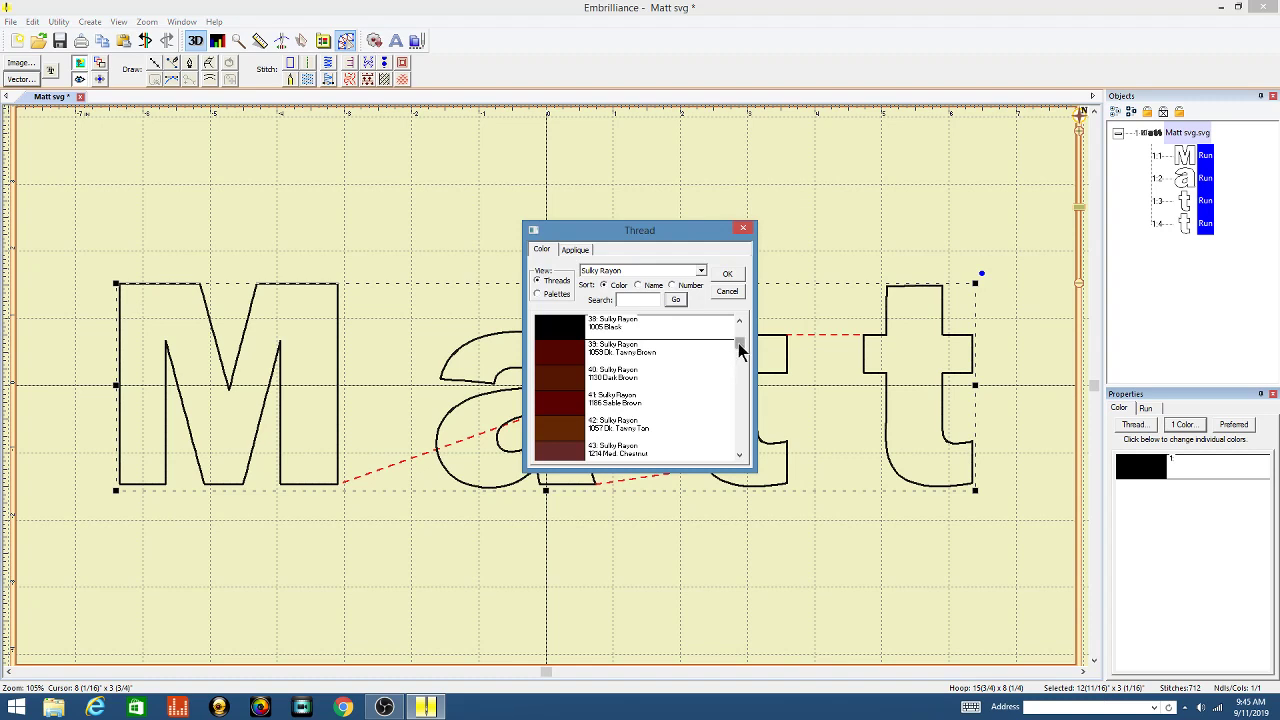
{"action": "left_click_drag", "start_coordinate": [740, 343], "coordinate": [741, 355]}
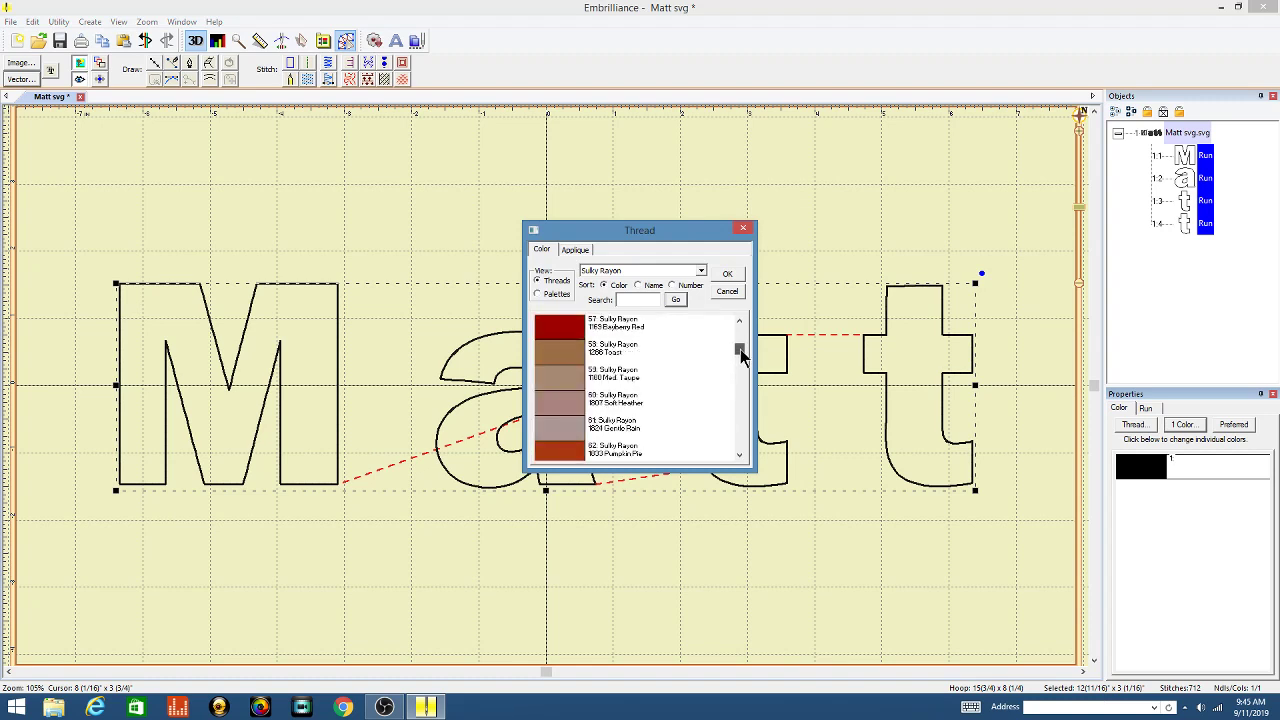
{"action": "left_click_drag", "start_coordinate": [740, 349], "coordinate": [739, 349]}
{"action": "left_click", "coordinate": [569, 331]}
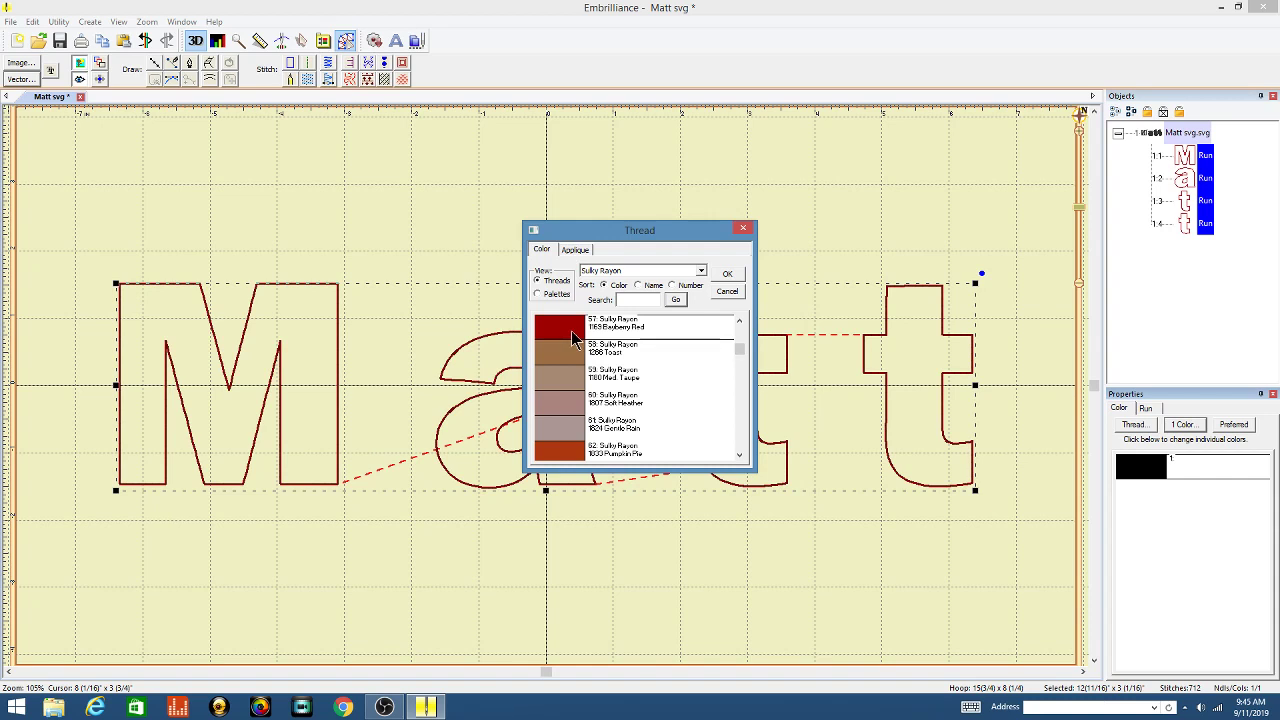
Set the selected letters' applique style to Applique Position with a cutting inflate of 2.0 mm.
{"action": "left_click", "coordinate": [576, 250]}
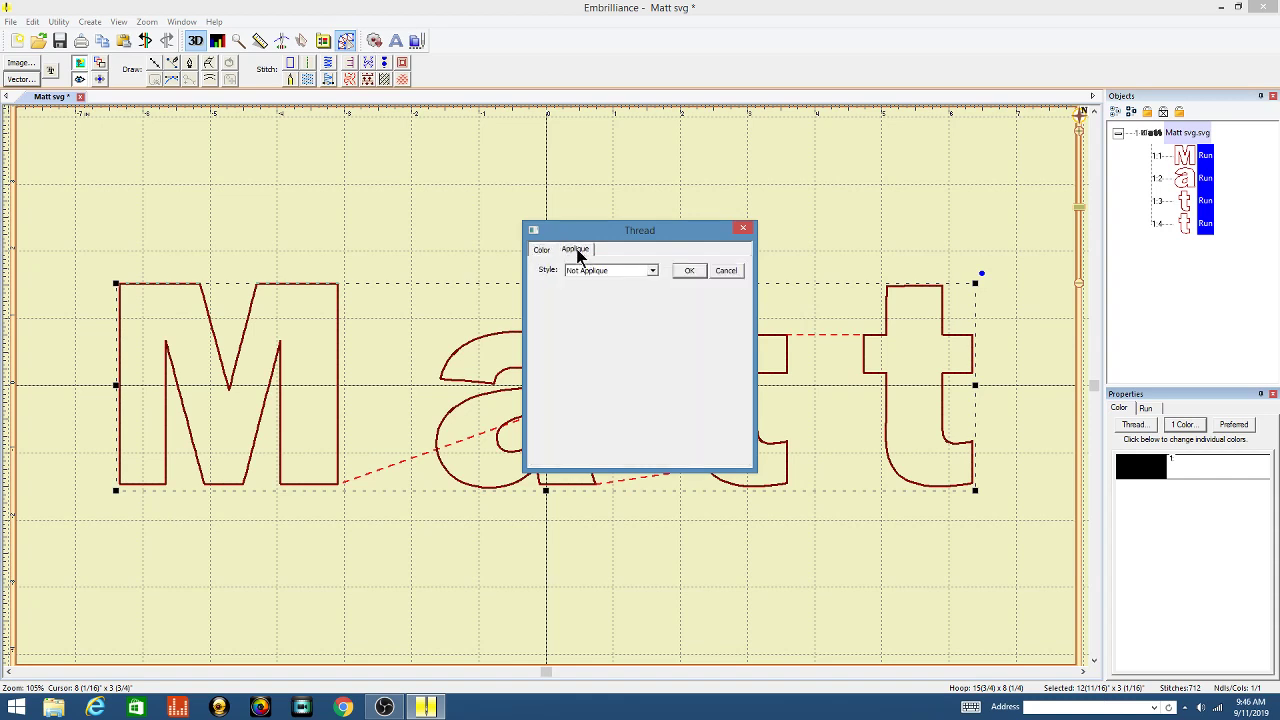
{"action": "left_click", "coordinate": [652, 271]}
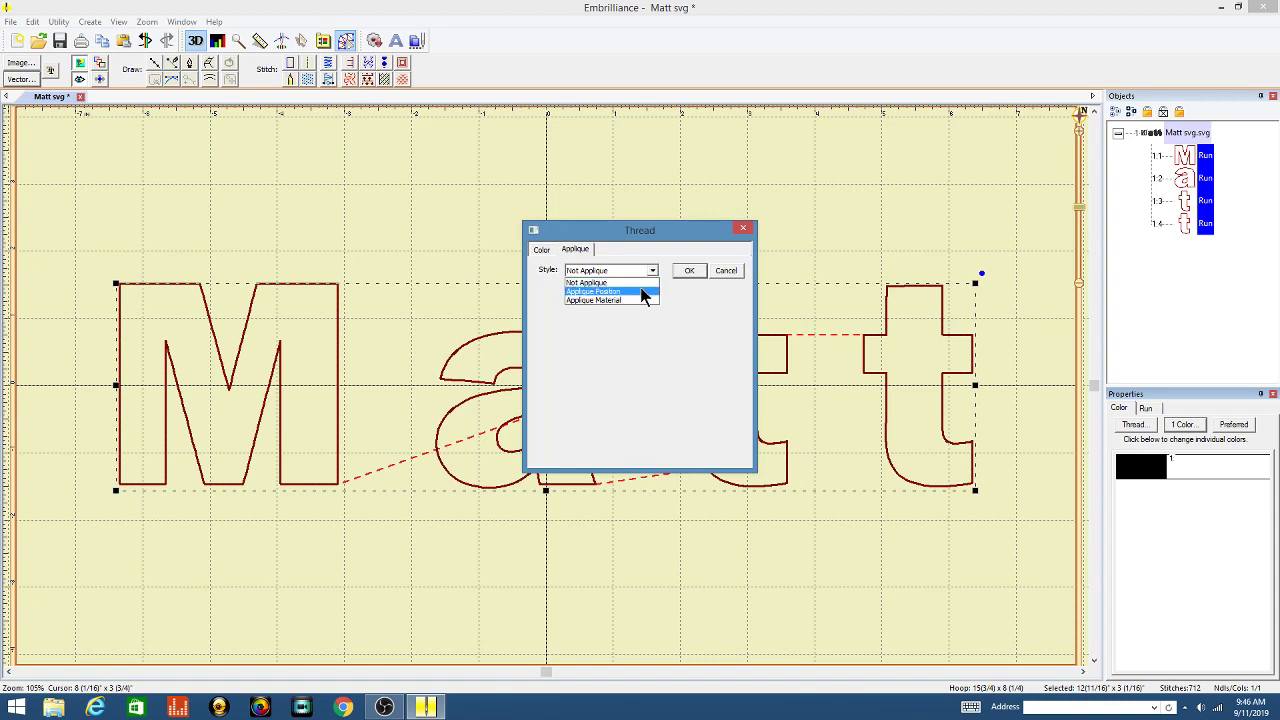
{"action": "left_click", "coordinate": [642, 292]}
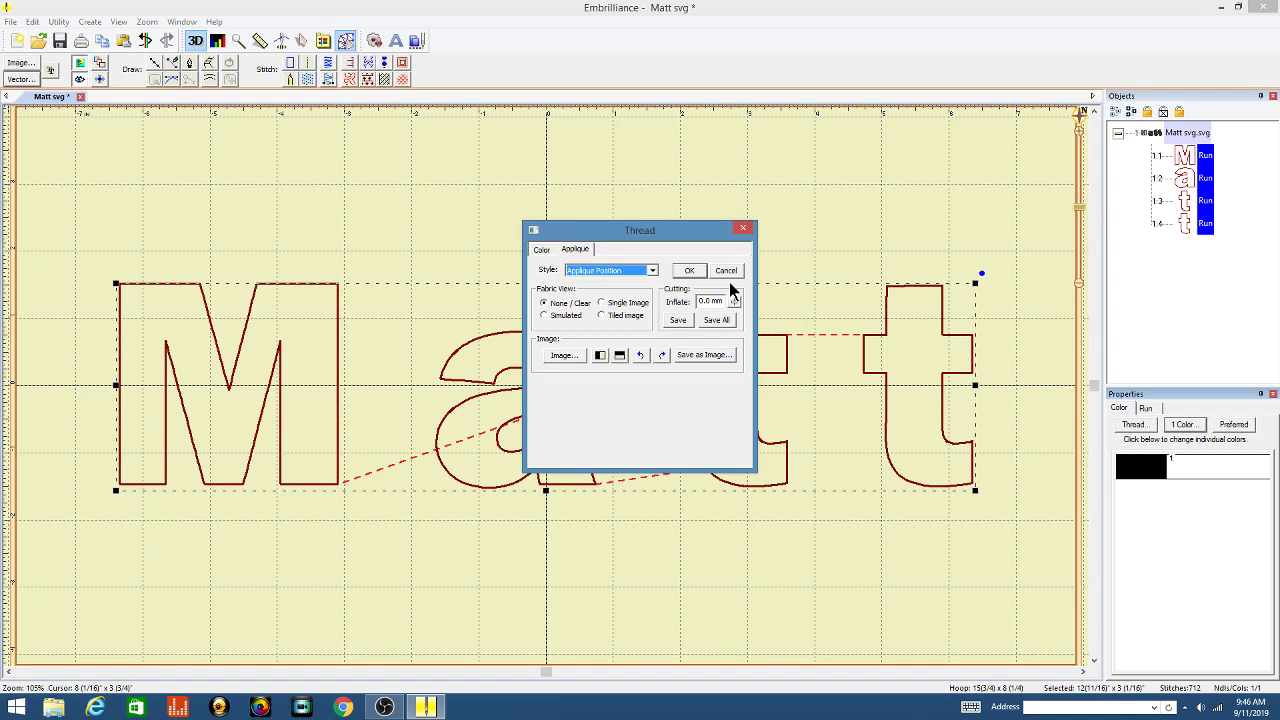
{"action": "mouse_move", "coordinate": [733, 300]}
{"action": "left_mouse_down"}
{"action": "mouse_move", "coordinate": [735, 367]}
{"action": "mouse_move", "coordinate": [736, 301]}
{"action": "left_mouse_up"}
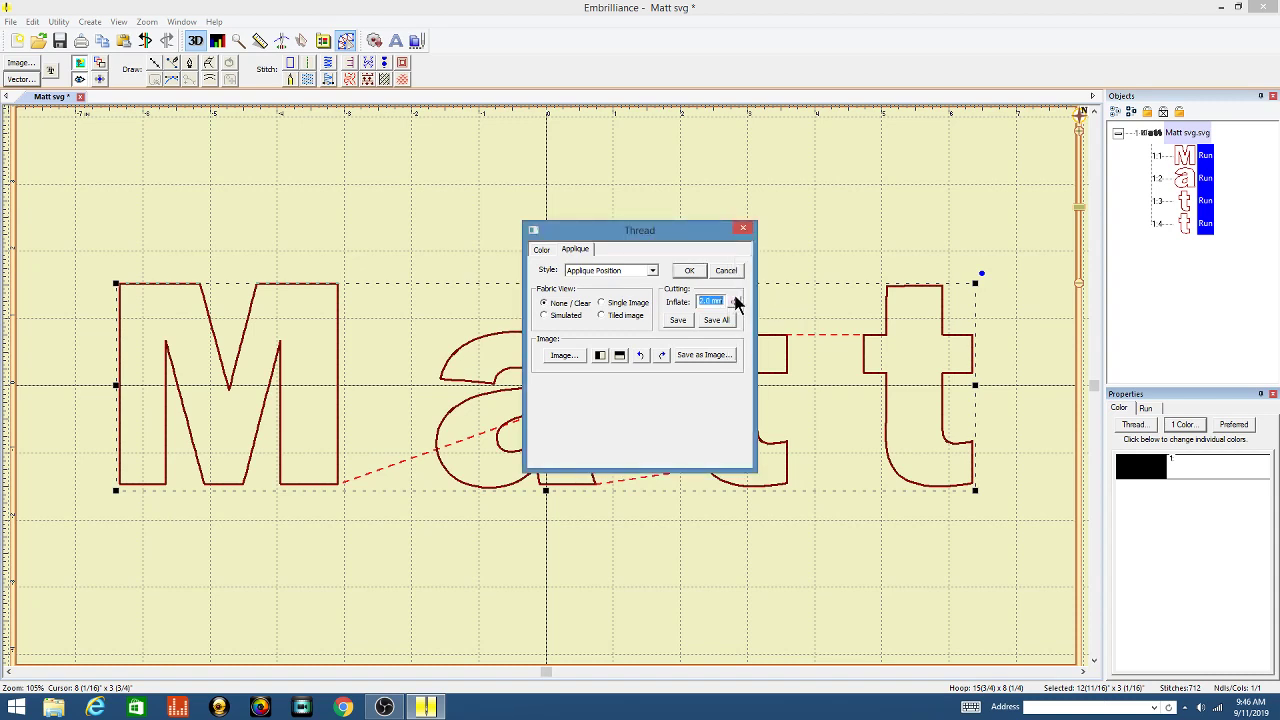
Save all cutting shapes as an FCM file named with the lettering's word plus "Cutting File", and apply the applique settings.
{"action": "left_click", "coordinate": [715, 320]}
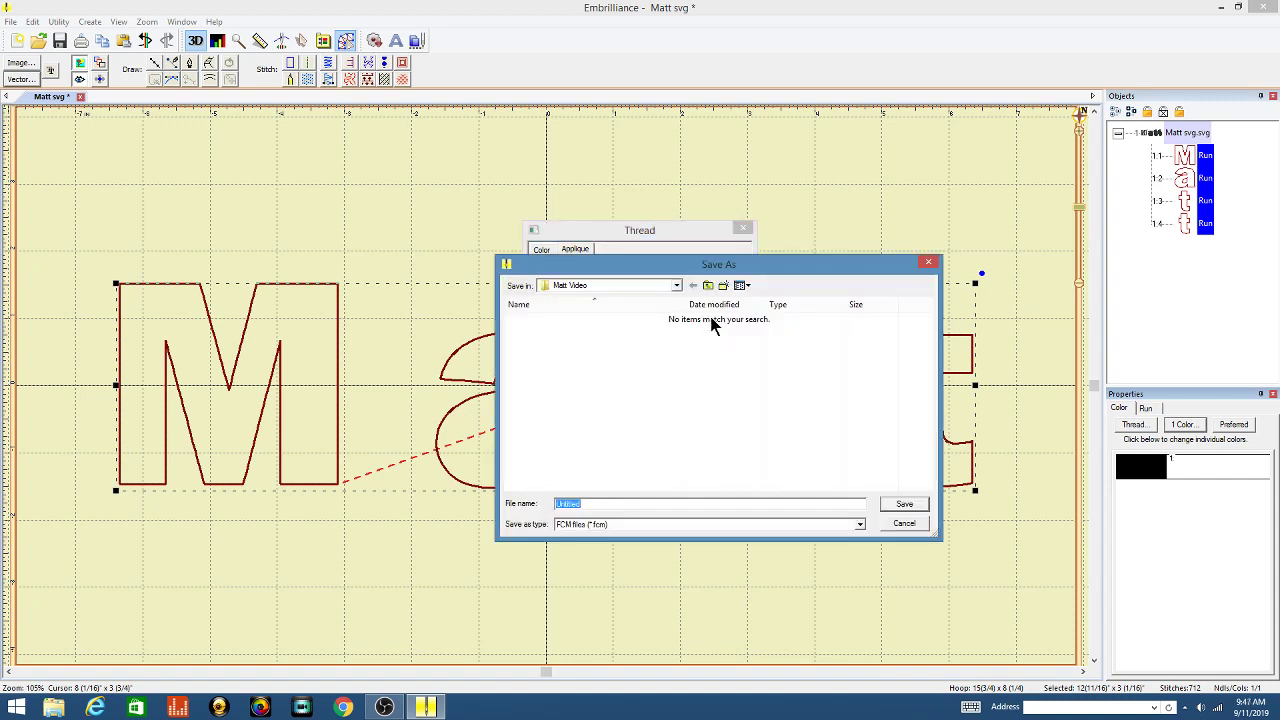
{"action": "left_click", "coordinate": [586, 504]}
{"action": "key", "text": "BackSpace"}
{"action": "key", "text": "BackSpace"}
{"action": "key", "text": "BackSpace"}
{"action": "key", "text": "BackSpace"}
{"action": "key", "text": "BackSpace"}
{"action": "key", "text": "BackSpace"}
{"action": "key", "text": "BackSpace"}
{"action": "key", "text": "BackSpace"}
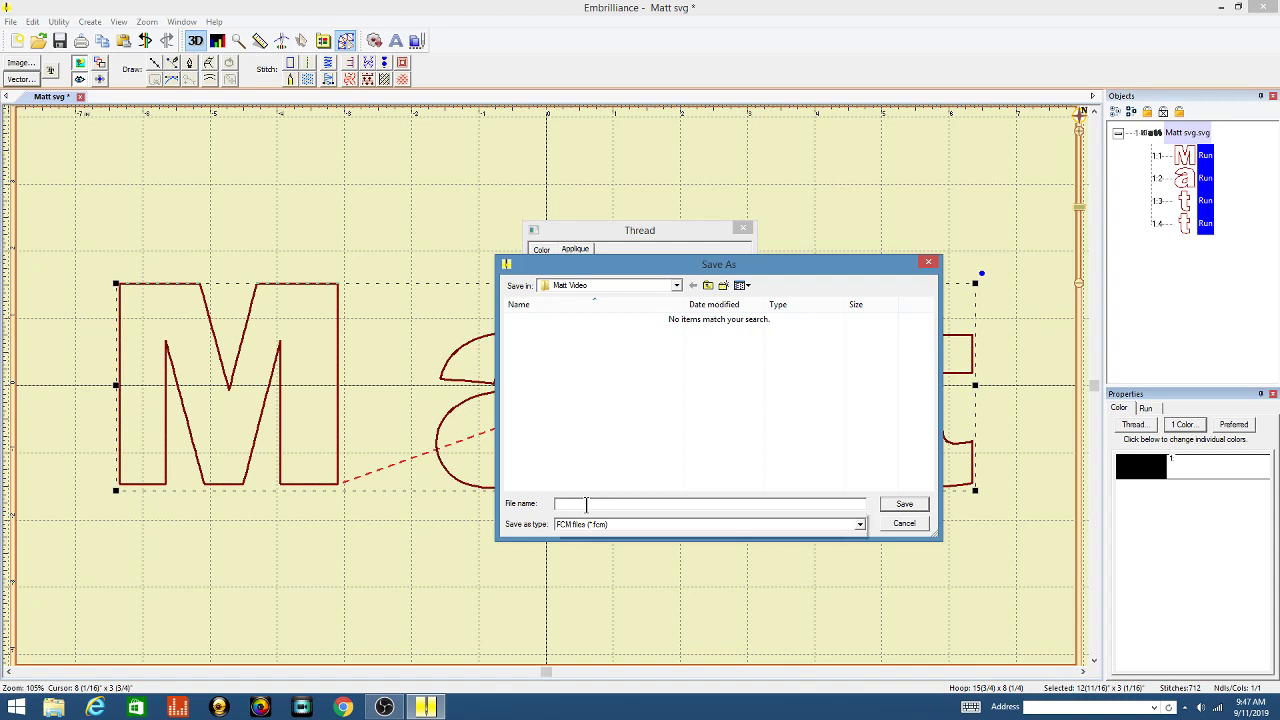
{"action": "type", "text": "Matt C"}
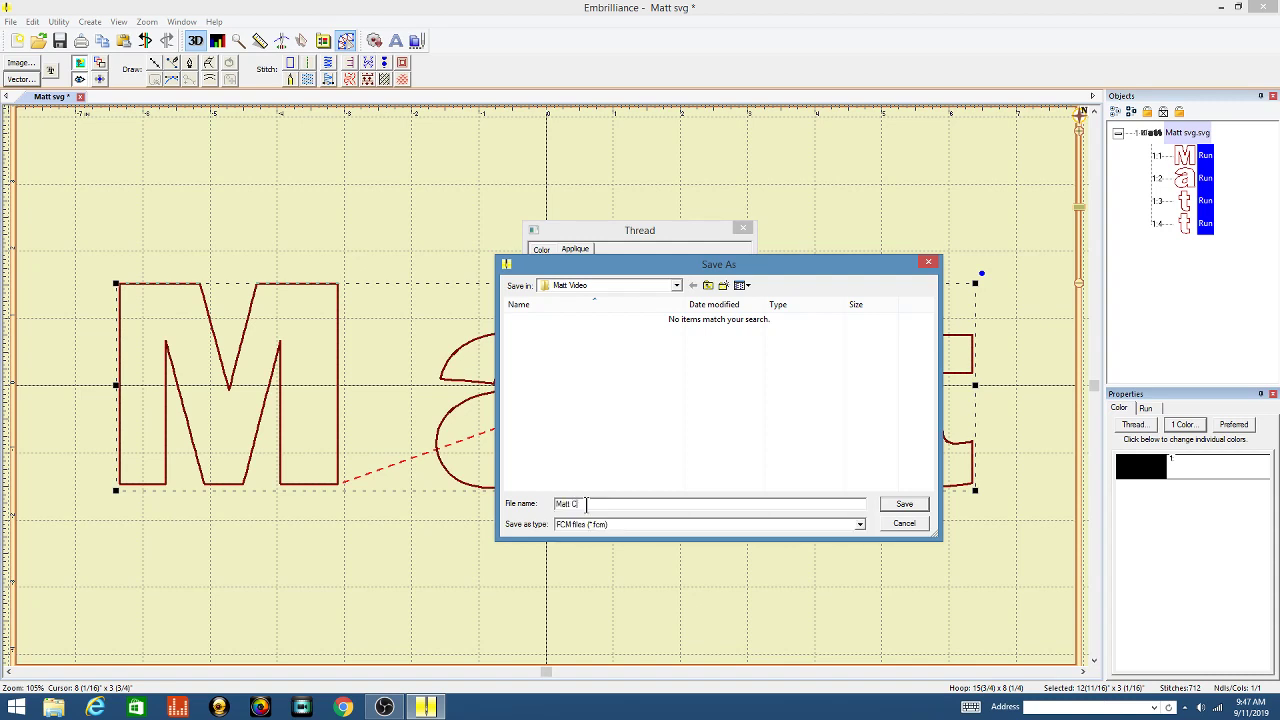
{"action": "type", "text": "utting File"}
{"action": "left_click", "coordinate": [904, 504]}
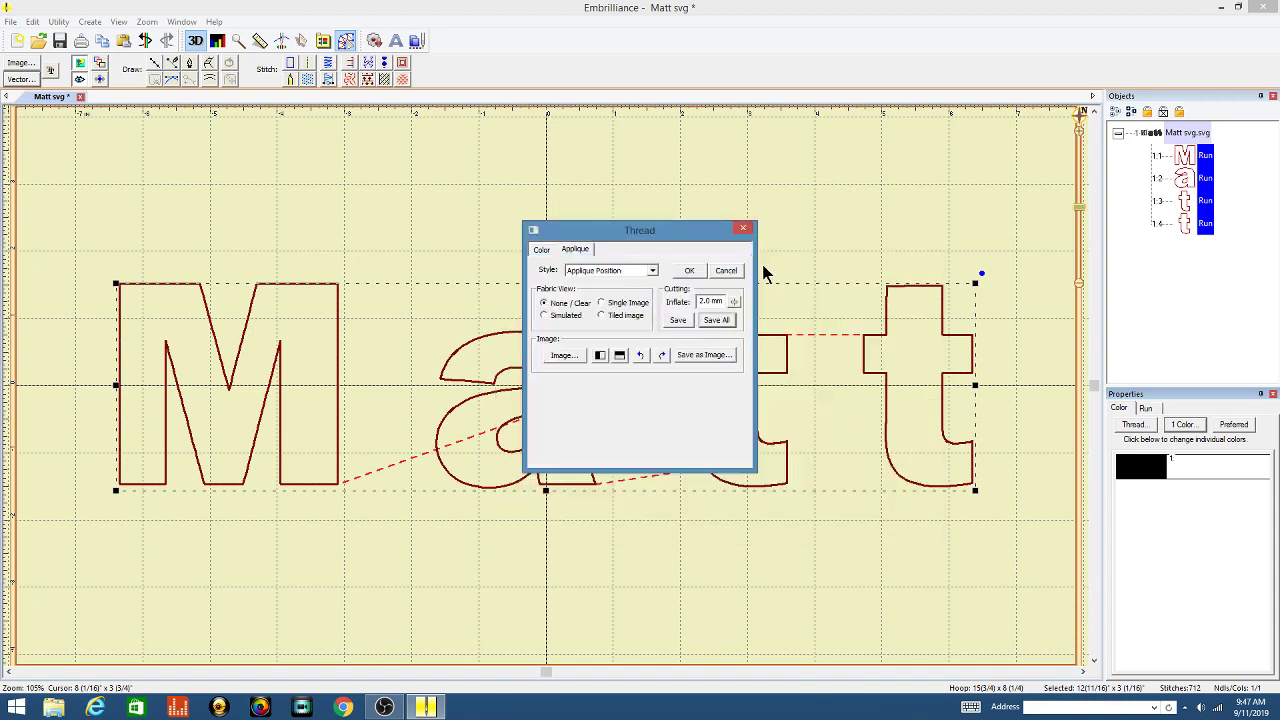
{"action": "left_click", "coordinate": [688, 272]}
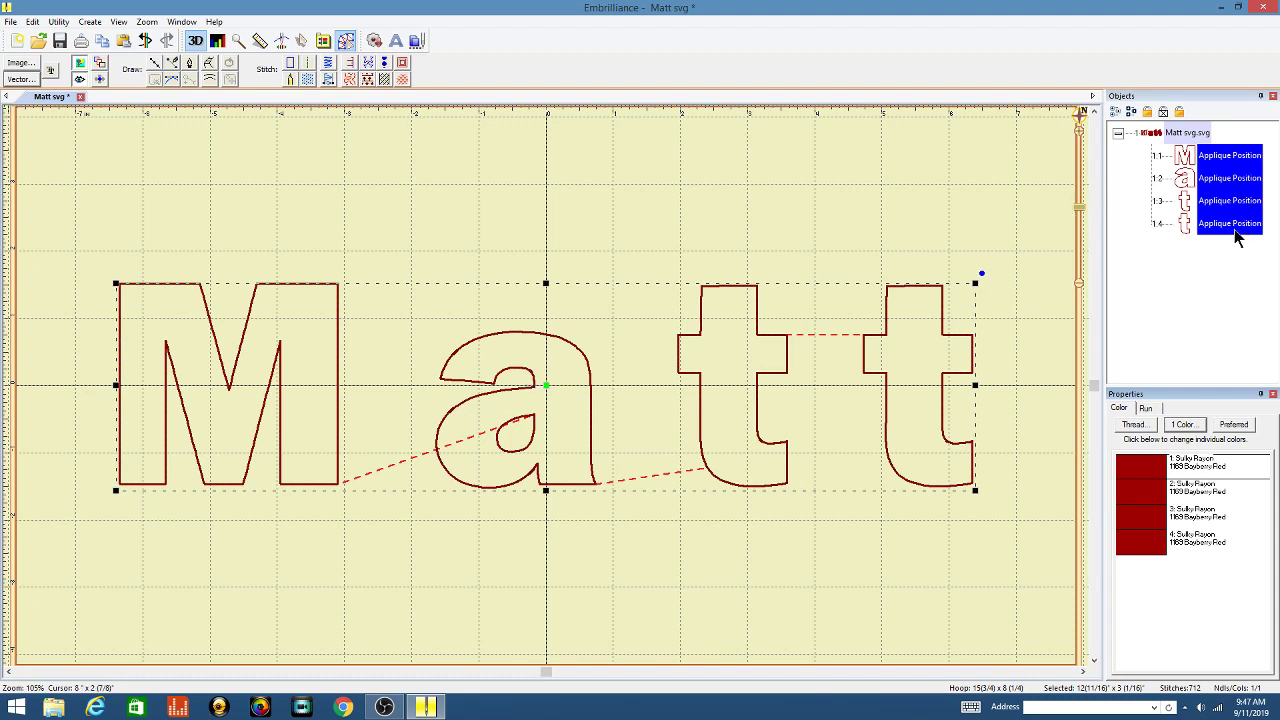
Duplicate the four Applique Position letters in place.
{"action": "right_click", "coordinate": [604, 363]}
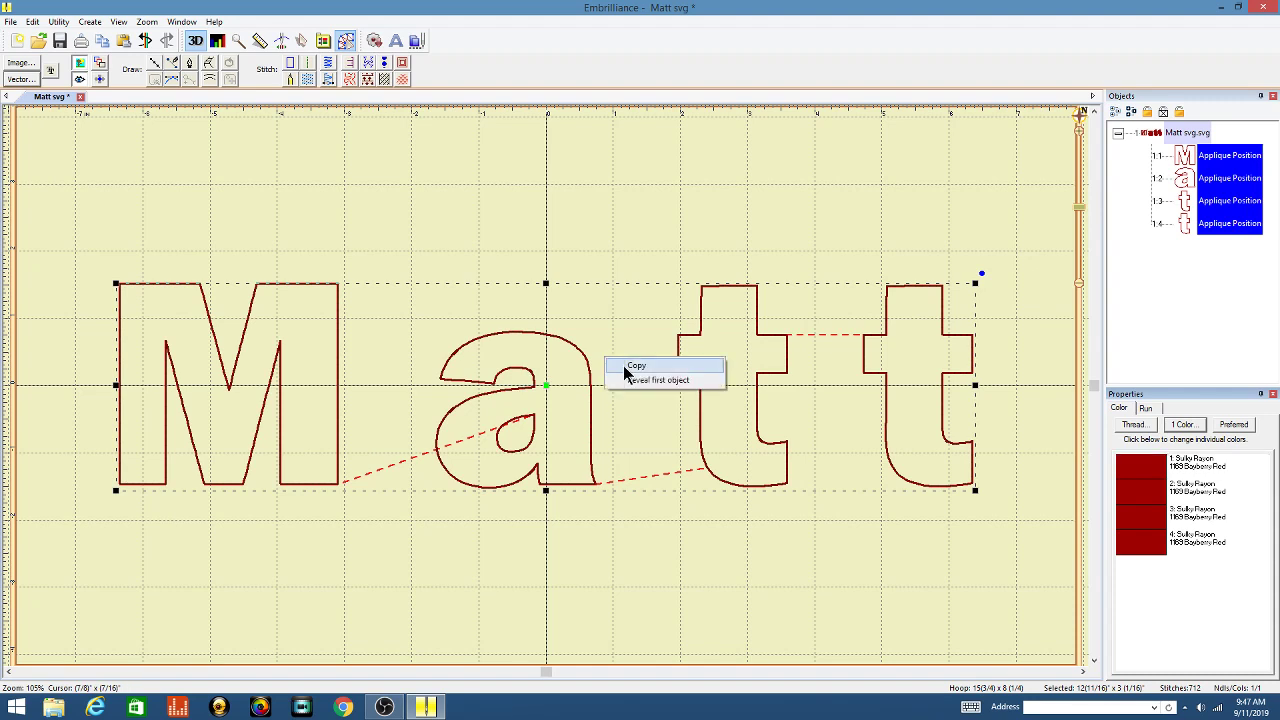
{"action": "left_click", "coordinate": [625, 370]}
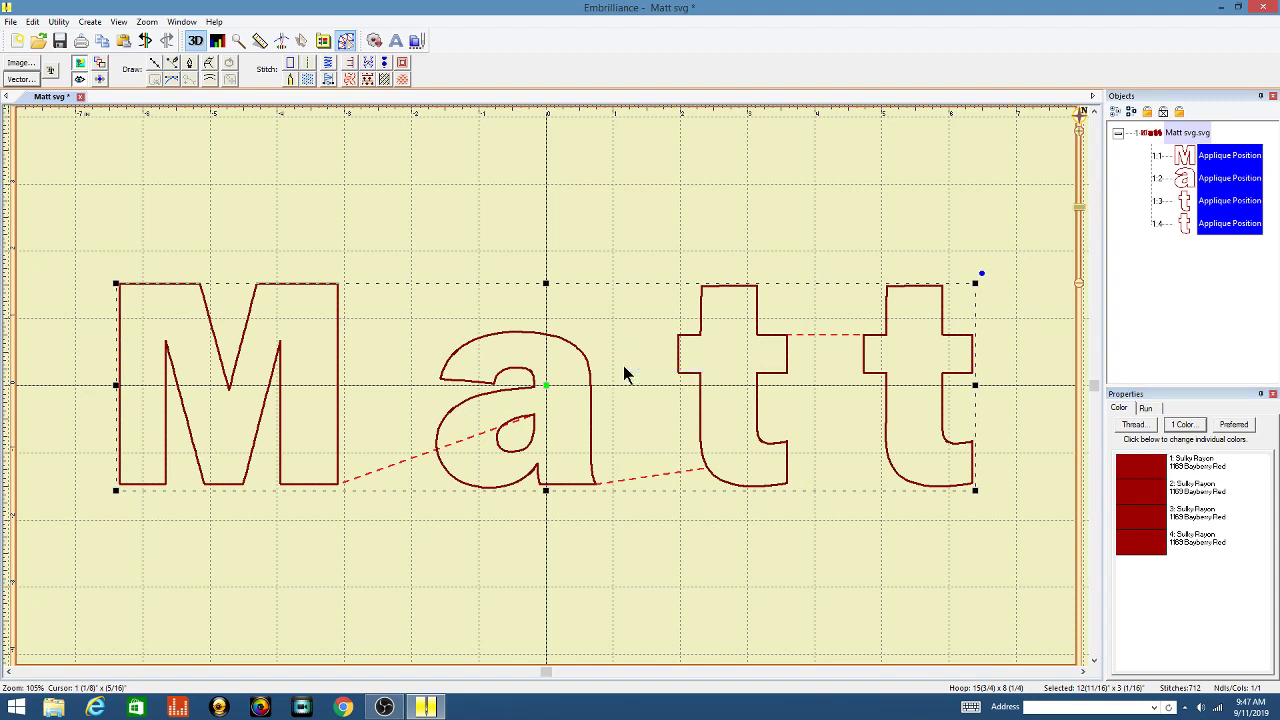
{"action": "right_click", "coordinate": [625, 373]}
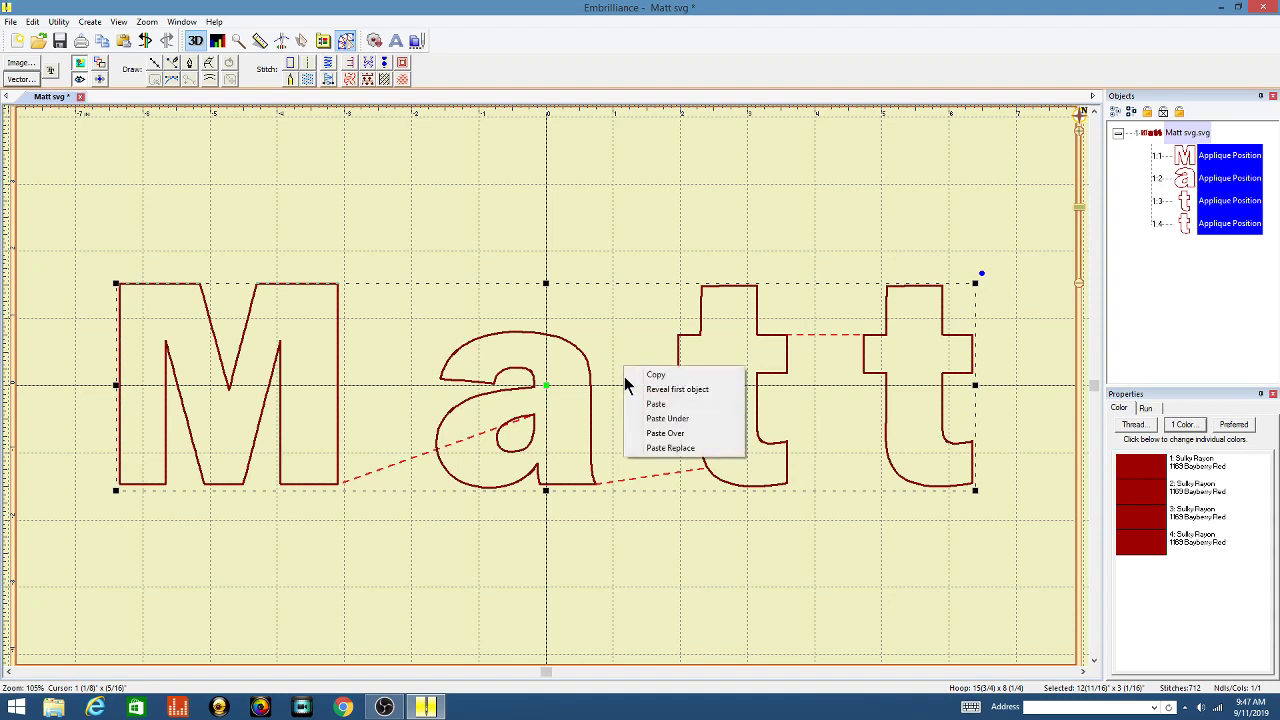
{"action": "left_click", "coordinate": [633, 403]}
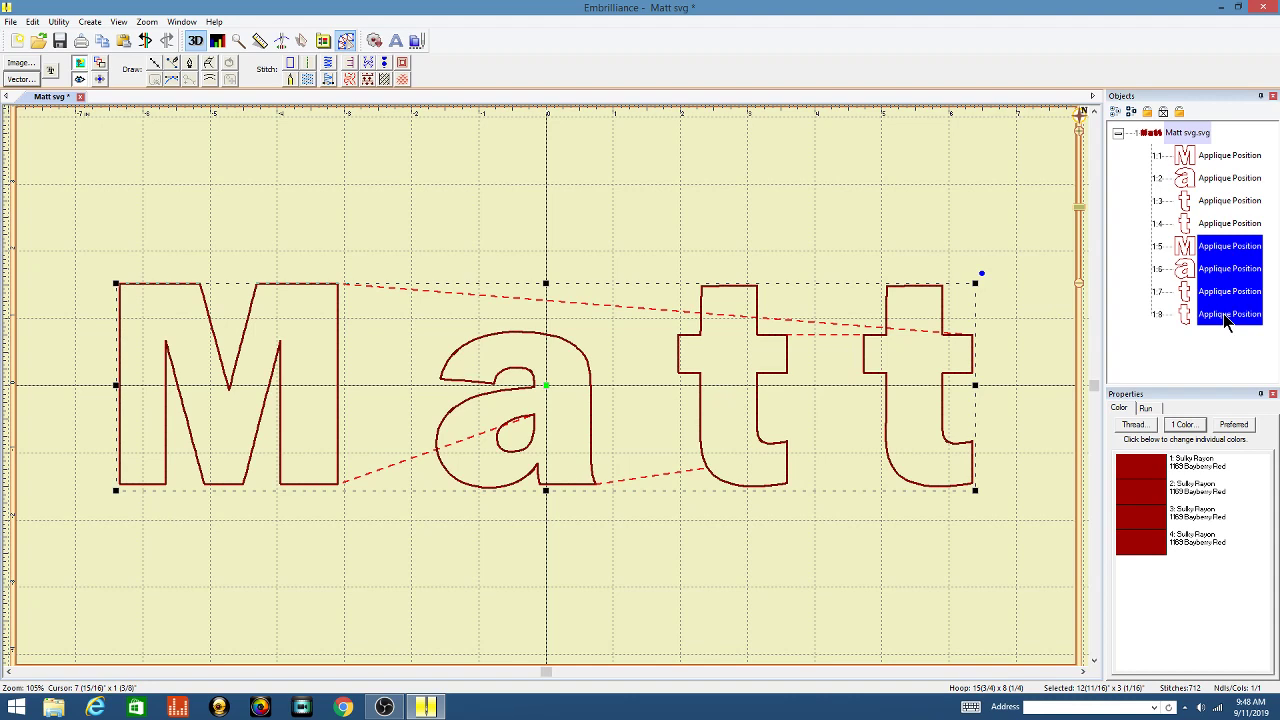
Set the applique style of the four duplicated letters to Applique Material.
{"action": "left_click", "coordinate": [1143, 468]}
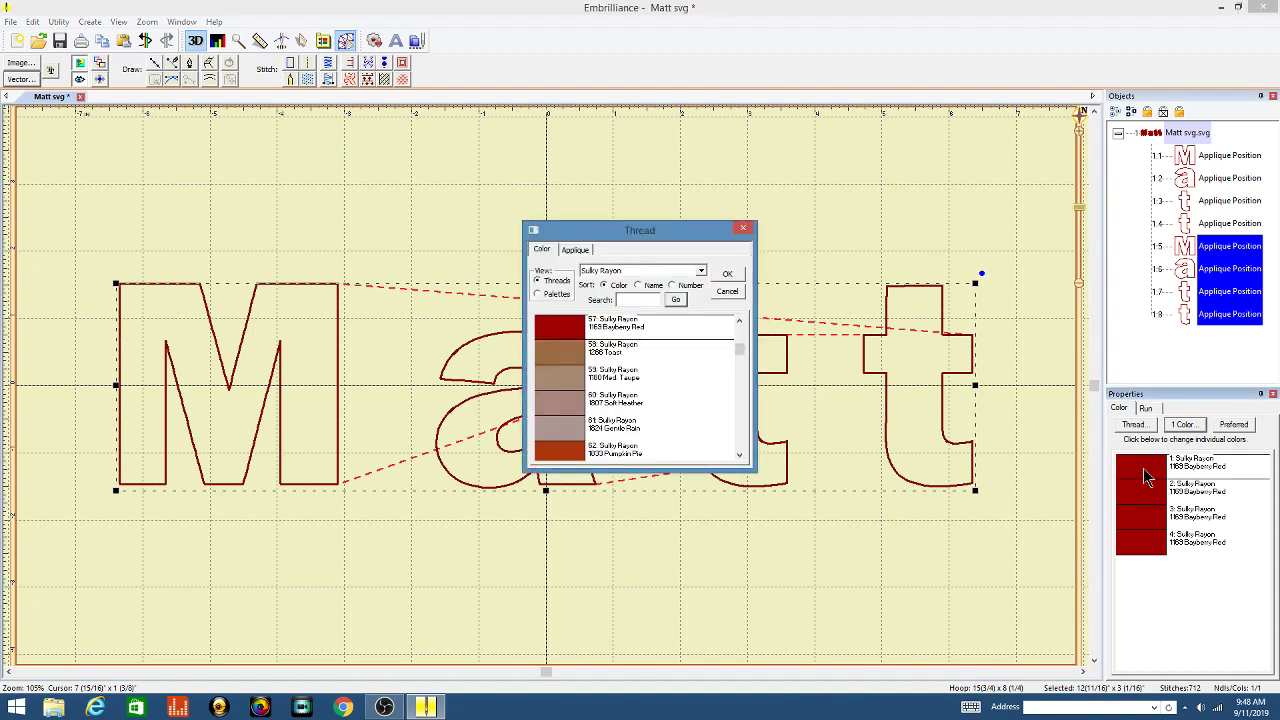
{"action": "left_click", "coordinate": [578, 251]}
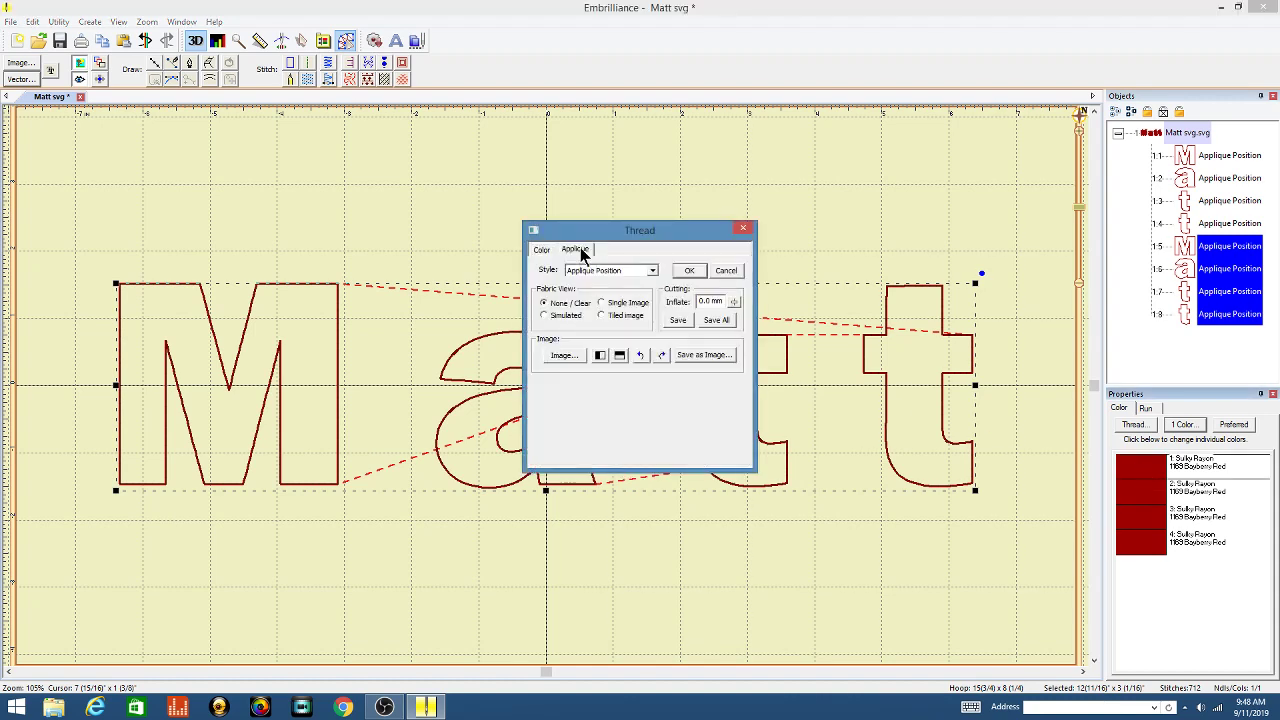
{"action": "left_click", "coordinate": [652, 271]}
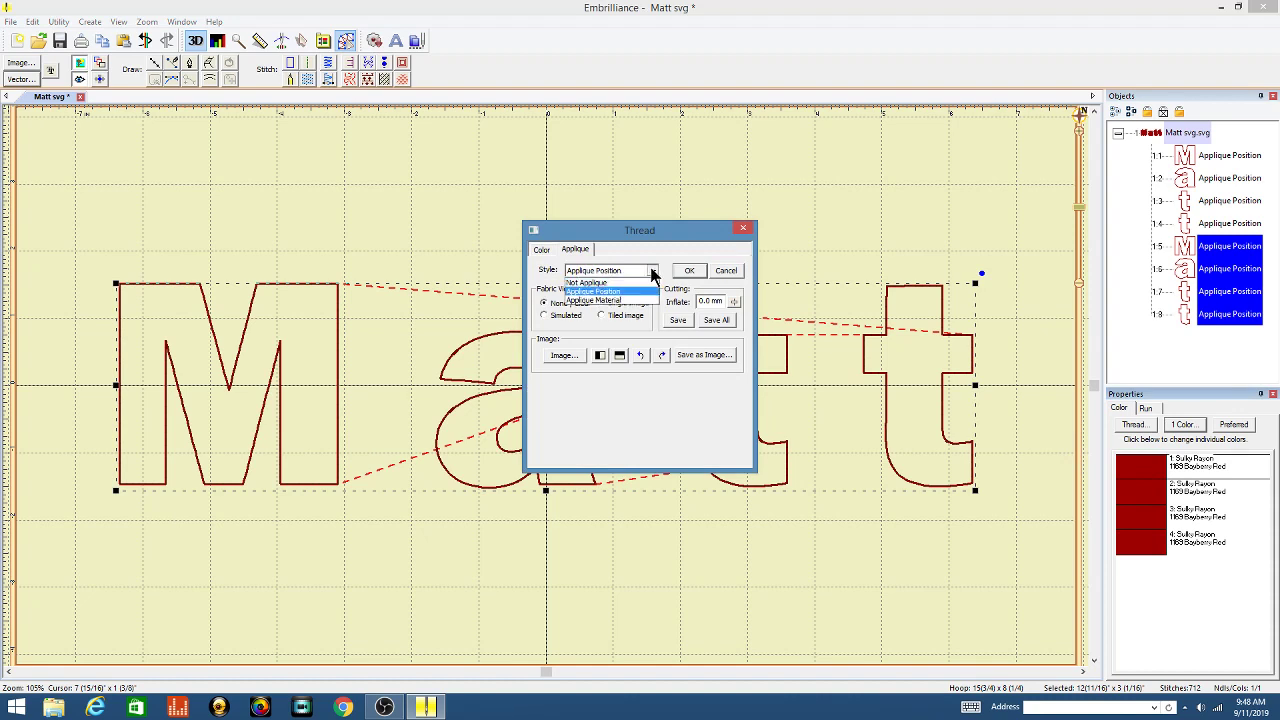
{"action": "left_click", "coordinate": [632, 301]}
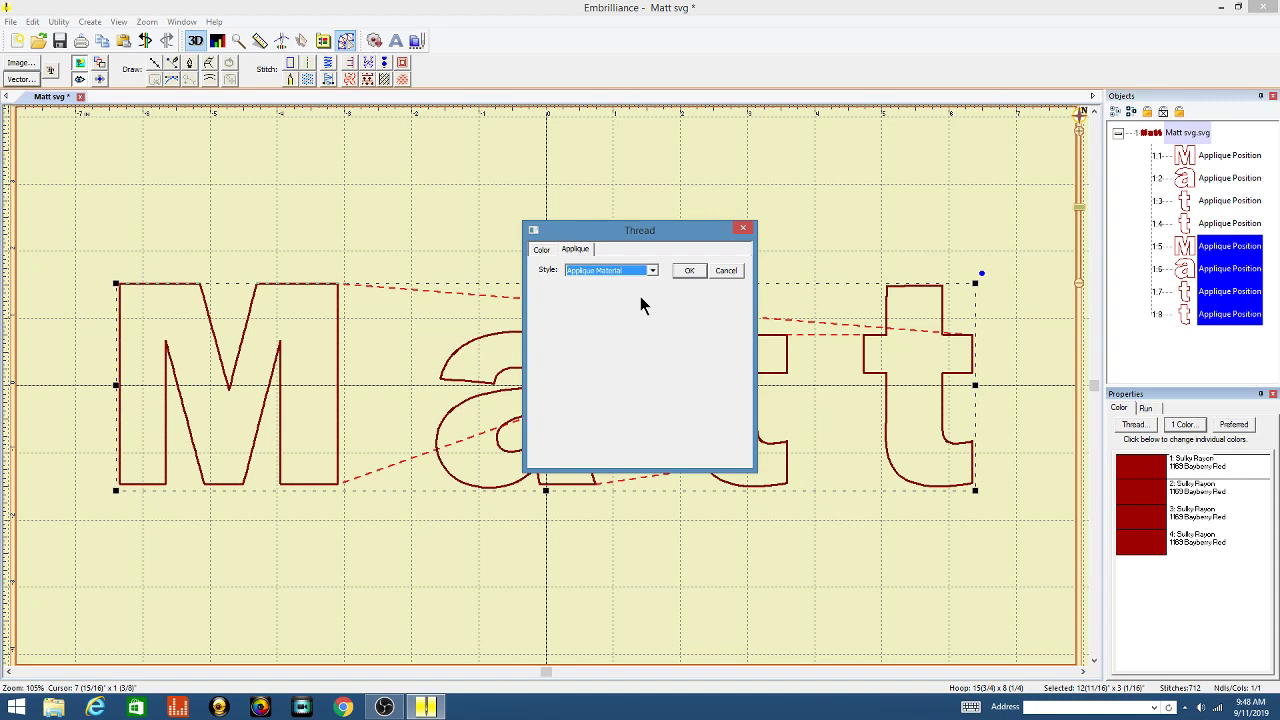
{"action": "left_click", "coordinate": [688, 270]}
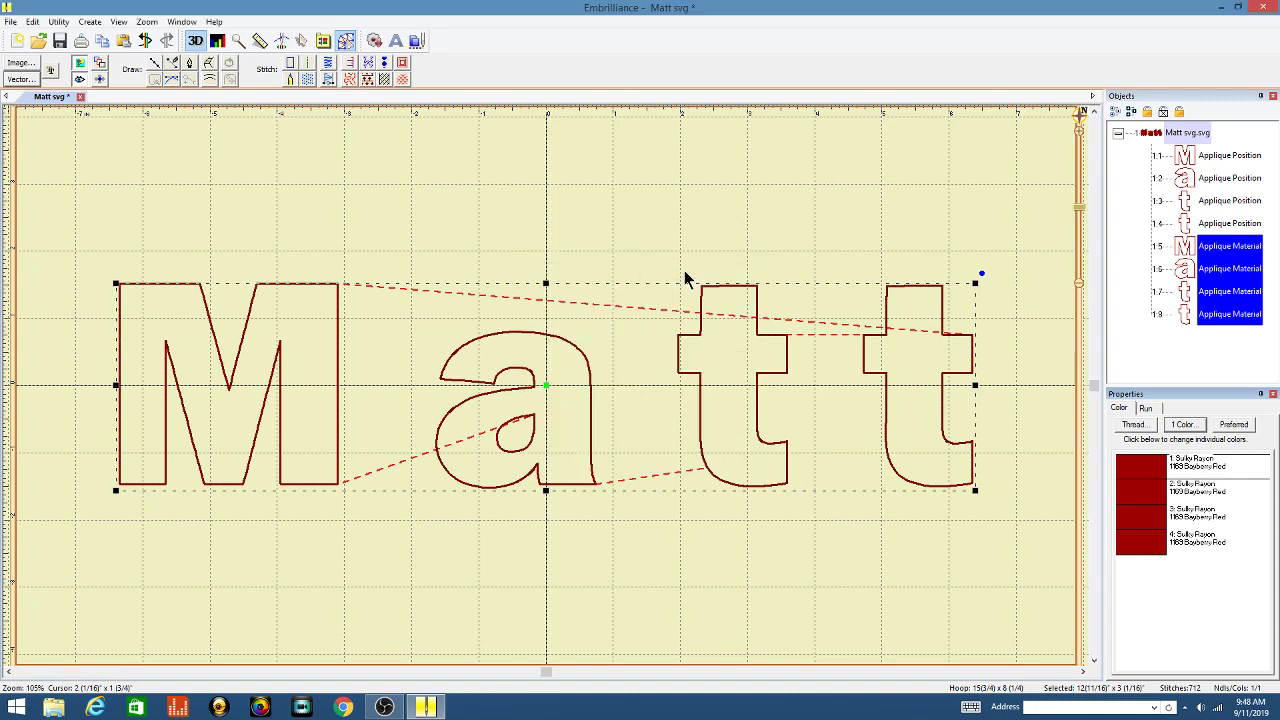
Change the thread colour of the four Applique Material letters to Sulky Rayon 1024 Goldenrod.
{"action": "left_click", "coordinate": [1129, 464]}
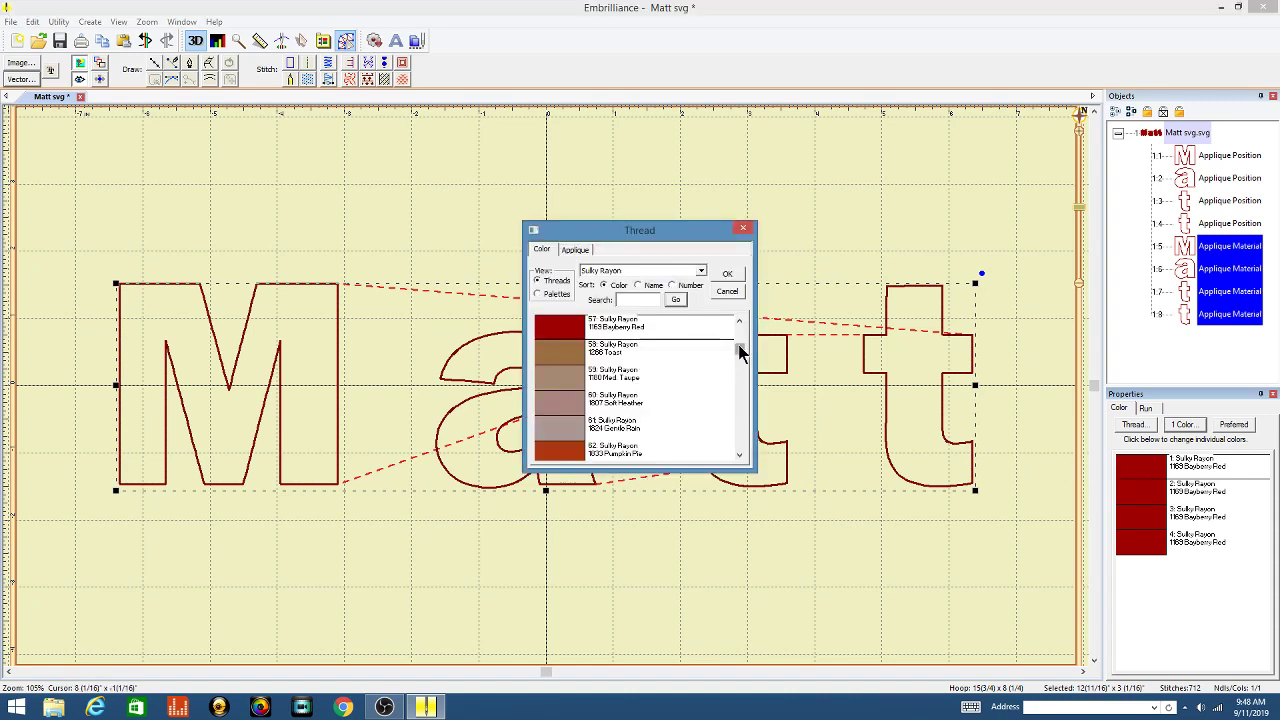
{"action": "left_click_drag", "start_coordinate": [740, 352], "coordinate": [740, 368]}
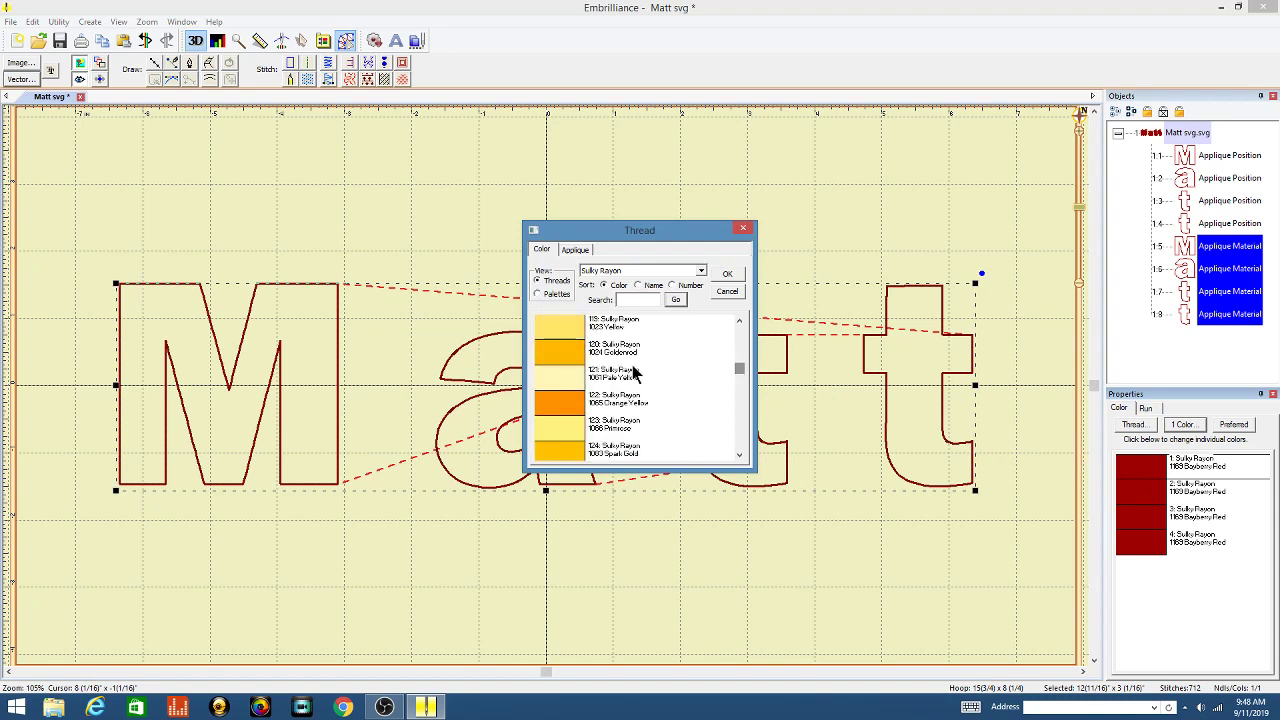
{"action": "left_click", "coordinate": [550, 352]}
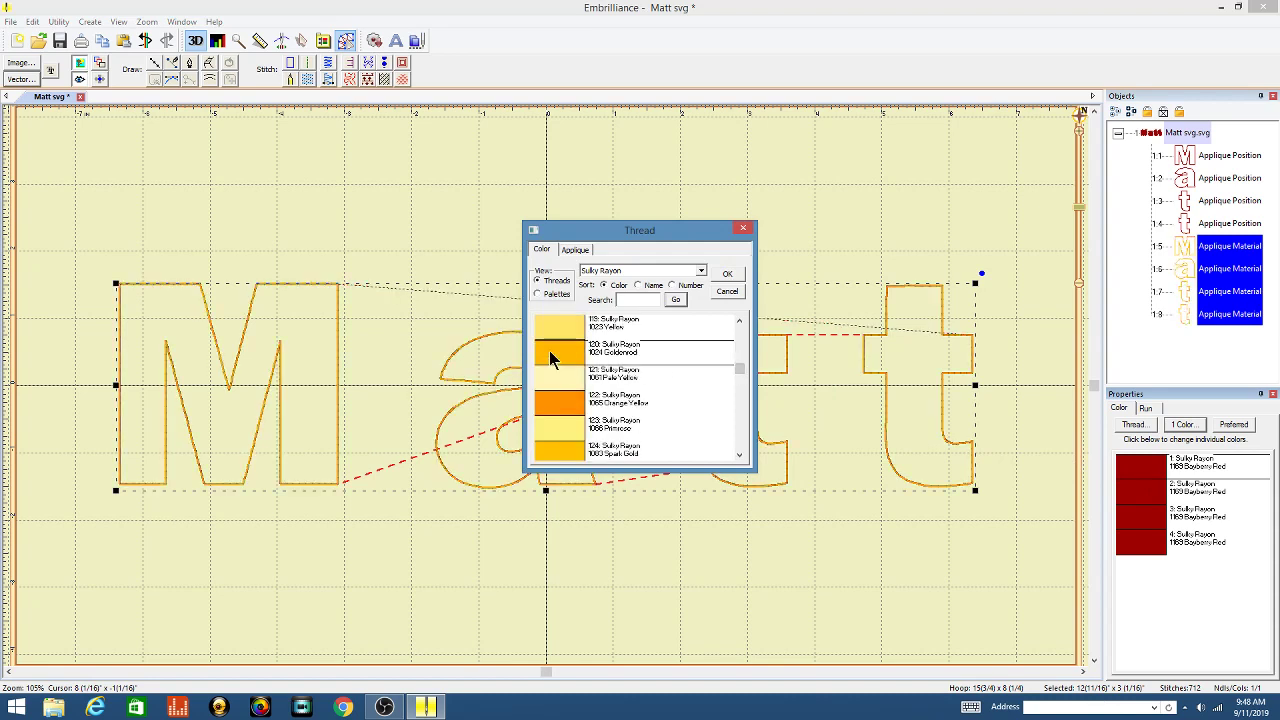
{"action": "left_click", "coordinate": [727, 277]}
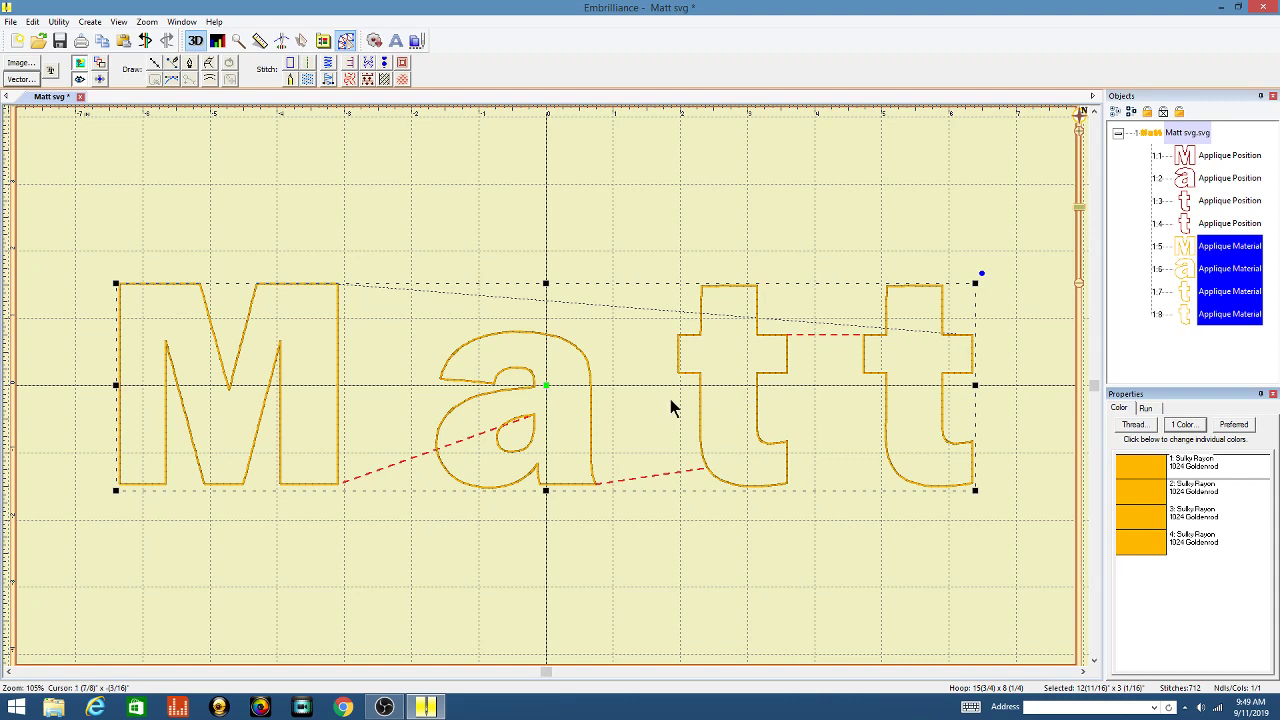
Copy the four Applique Material letters and paste them as a third set in place.
{"action": "right_click", "coordinate": [604, 393]}
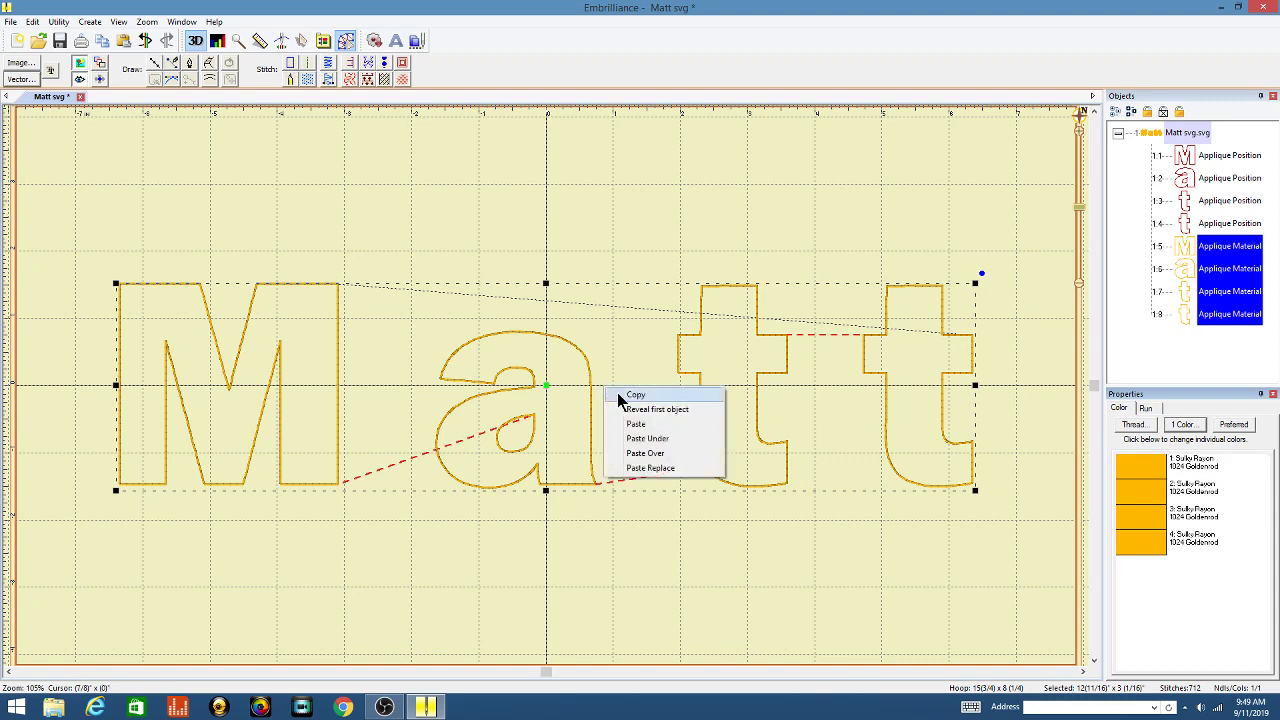
{"action": "left_click", "coordinate": [618, 394]}
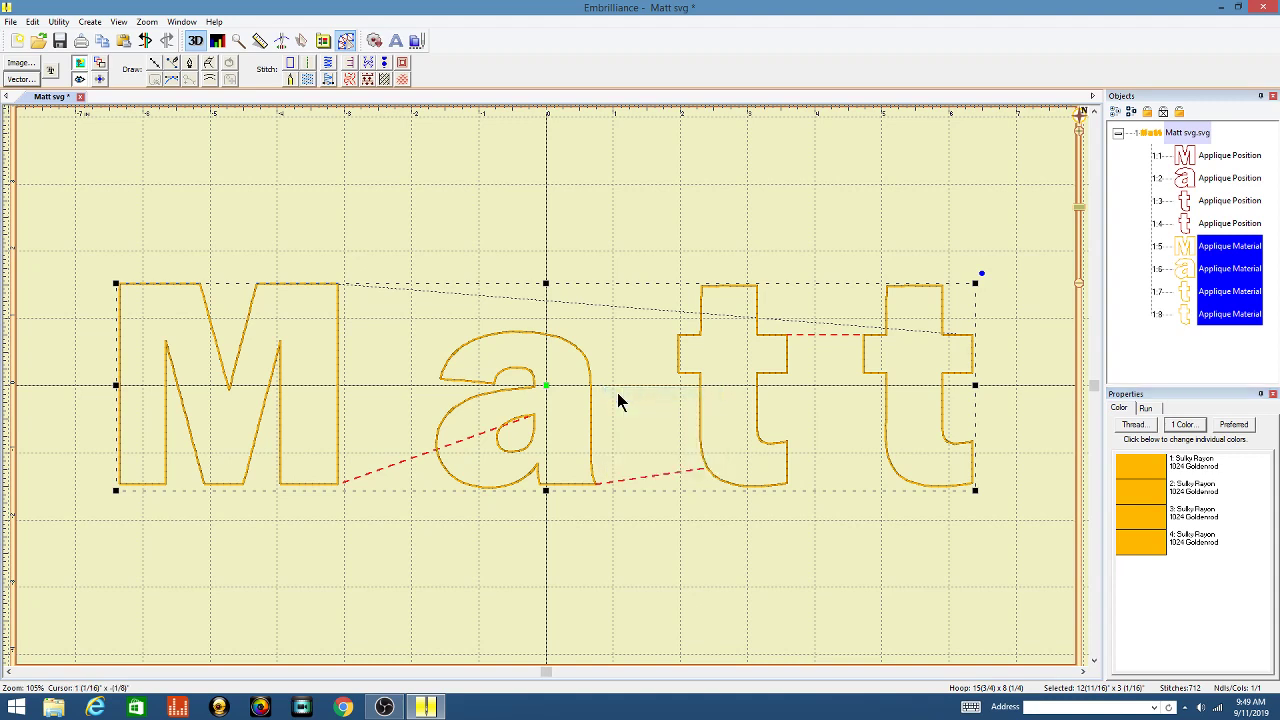
{"action": "right_click", "coordinate": [618, 394]}
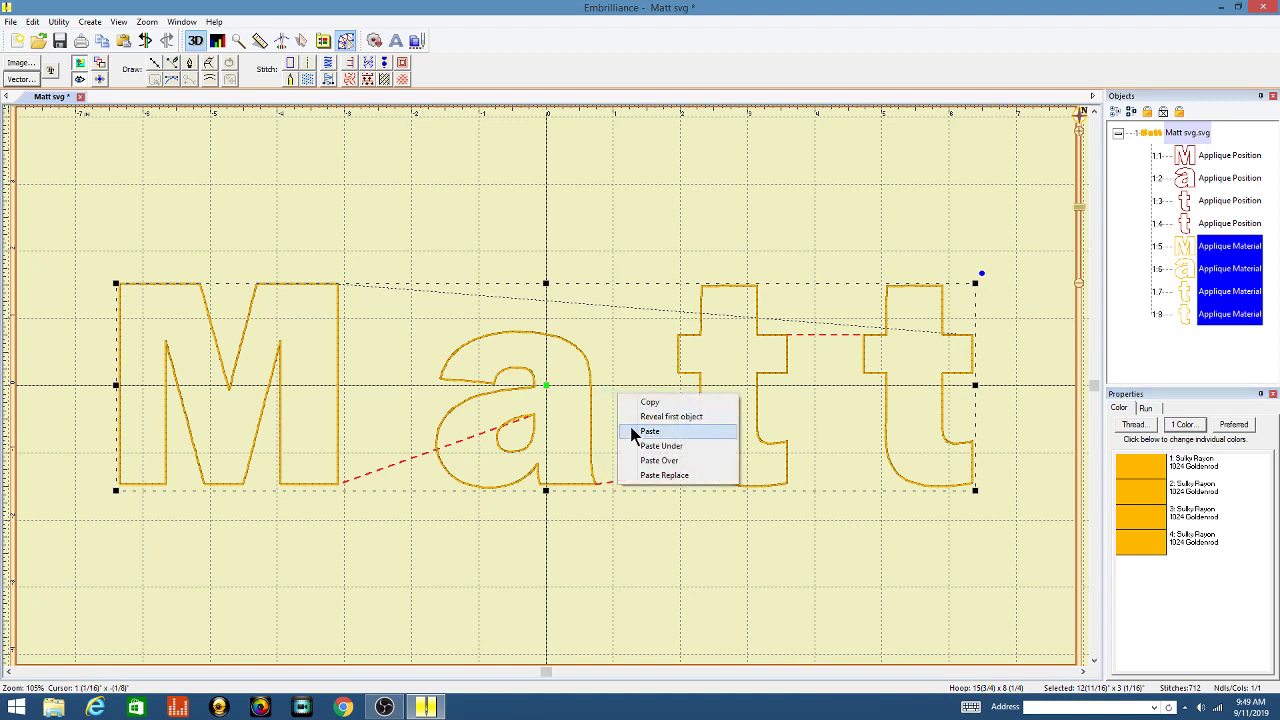
{"action": "left_click", "coordinate": [632, 431]}
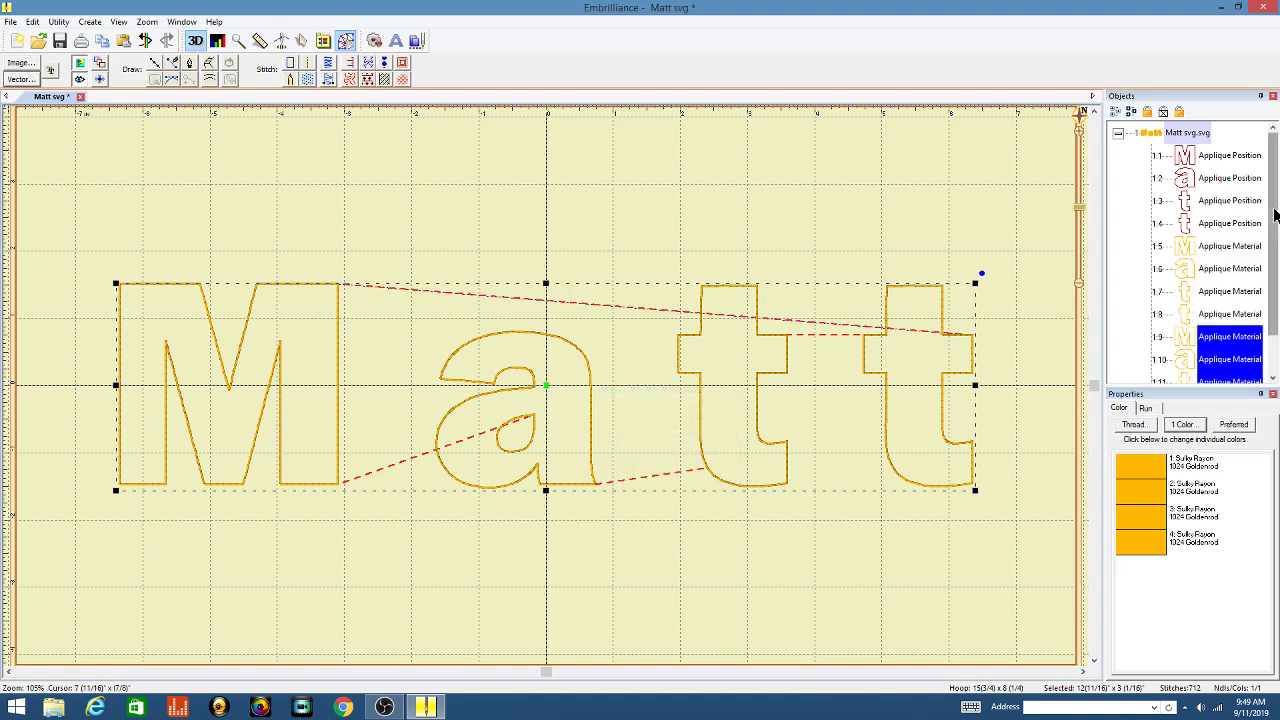
Change the thread colour of the third set of four letters to Sulky Rayon 561 Lipstick.
{"action": "scroll", "coordinate": [1275, 215], "scroll_direction": "down", "scroll_amount": 2}
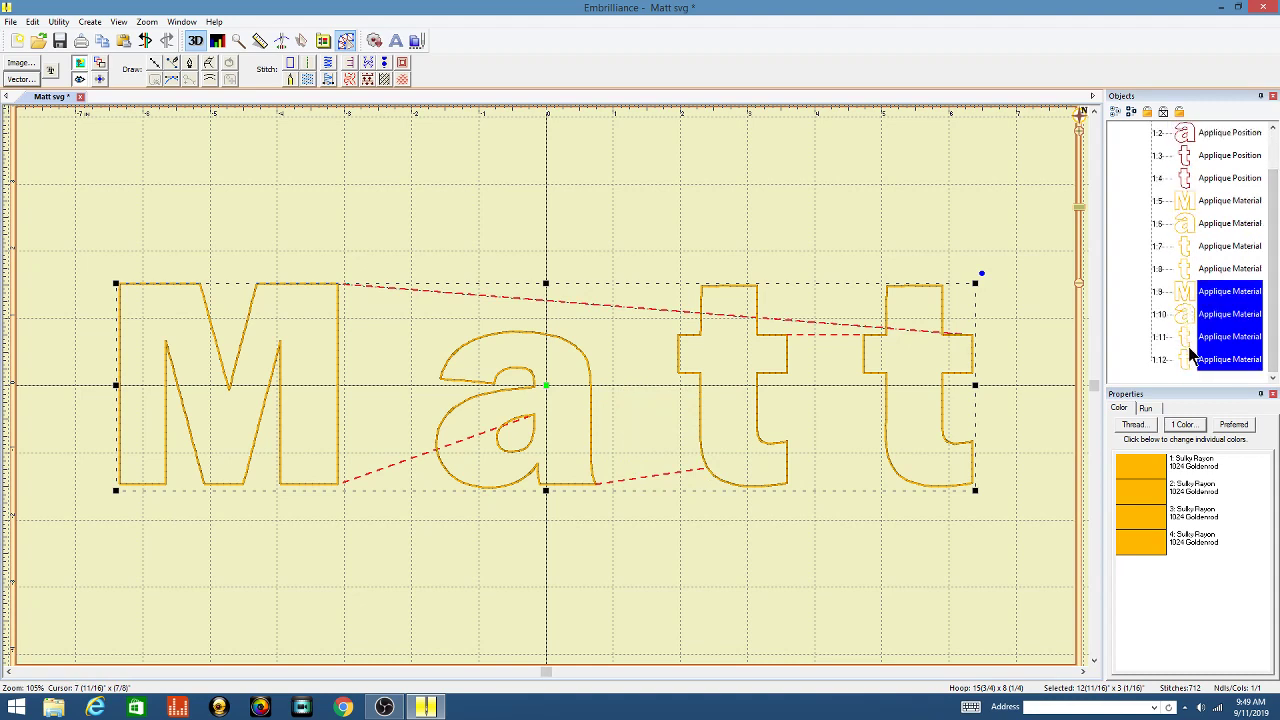
{"action": "left_click", "coordinate": [1132, 466]}
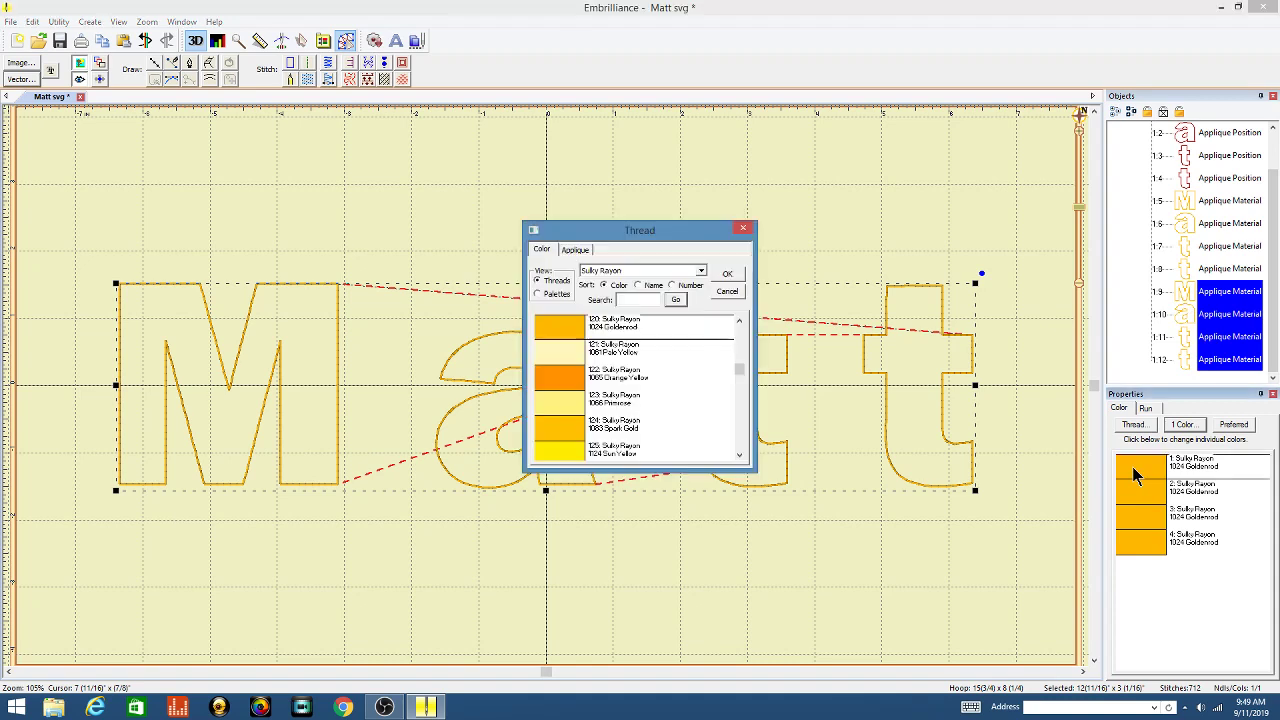
{"action": "left_click_drag", "start_coordinate": [740, 372], "coordinate": [740, 363]}
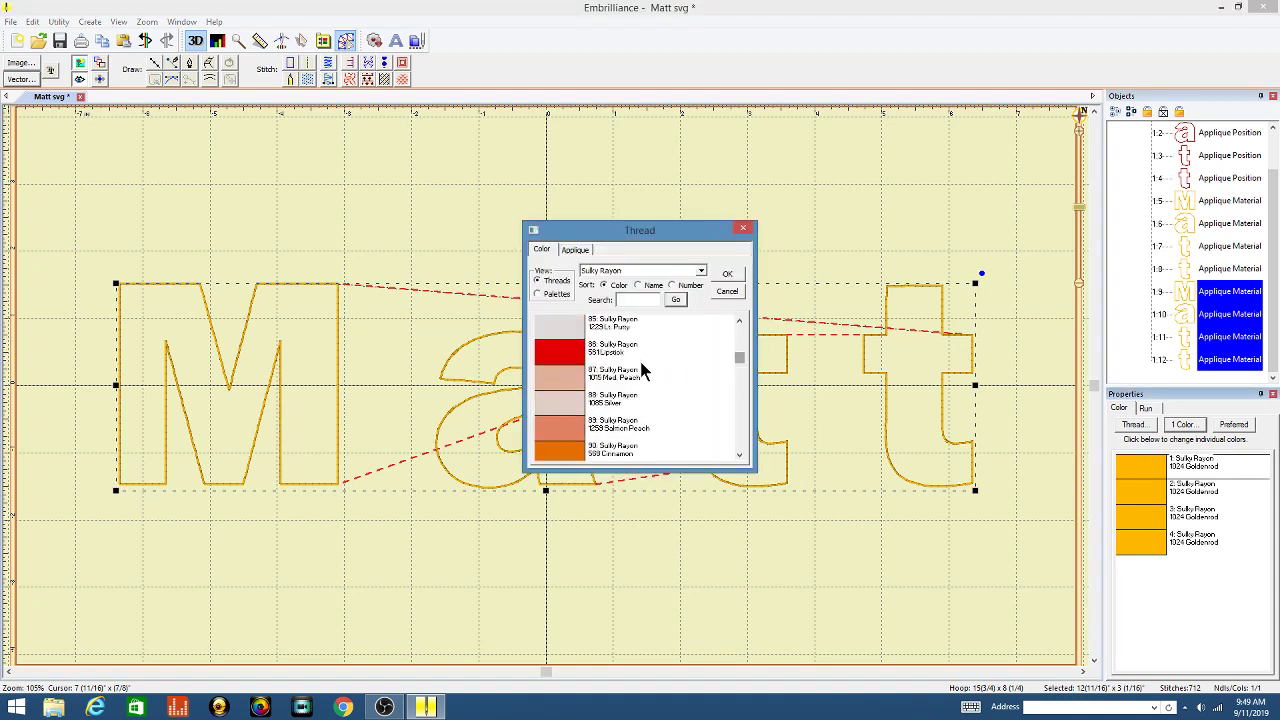
{"action": "left_click", "coordinate": [563, 355]}
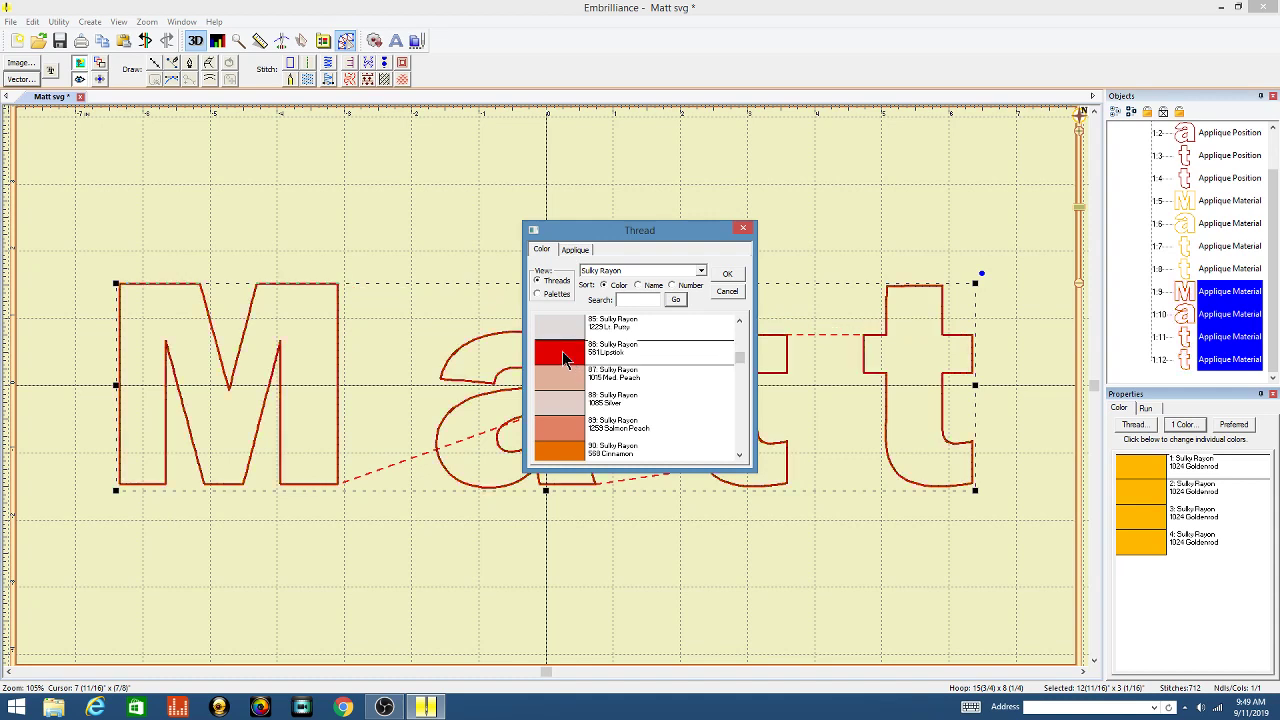
{"action": "left_click", "coordinate": [727, 276]}
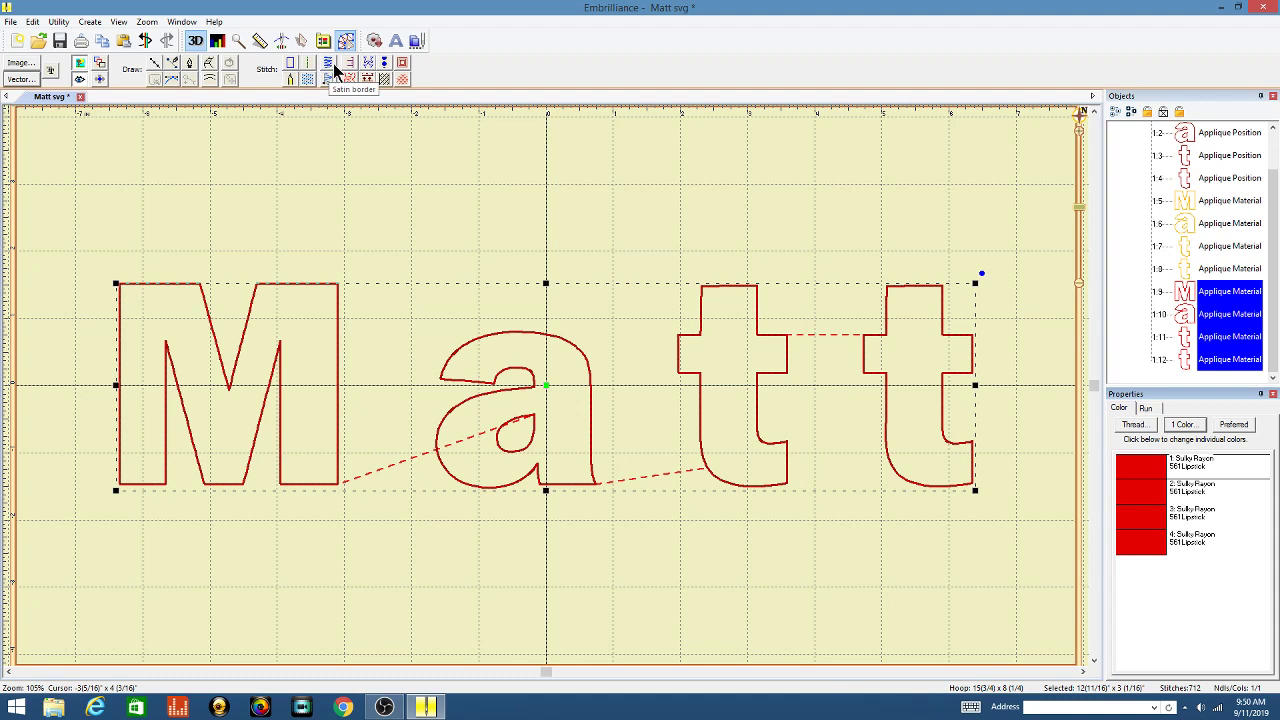
Convert the four Lipstick letters to Satin Border stitching with the Pattern style and no fill pattern.
{"action": "left_click", "coordinate": [329, 68]}
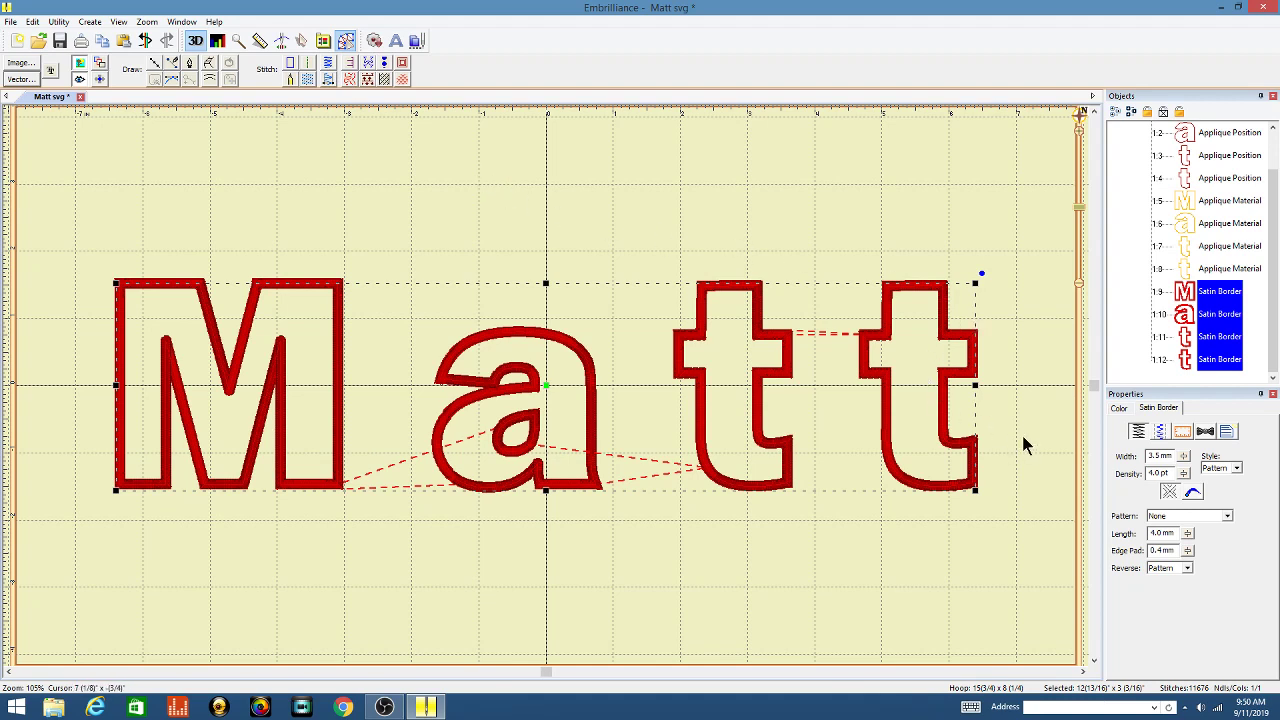
{"action": "left_click", "coordinate": [1238, 474]}
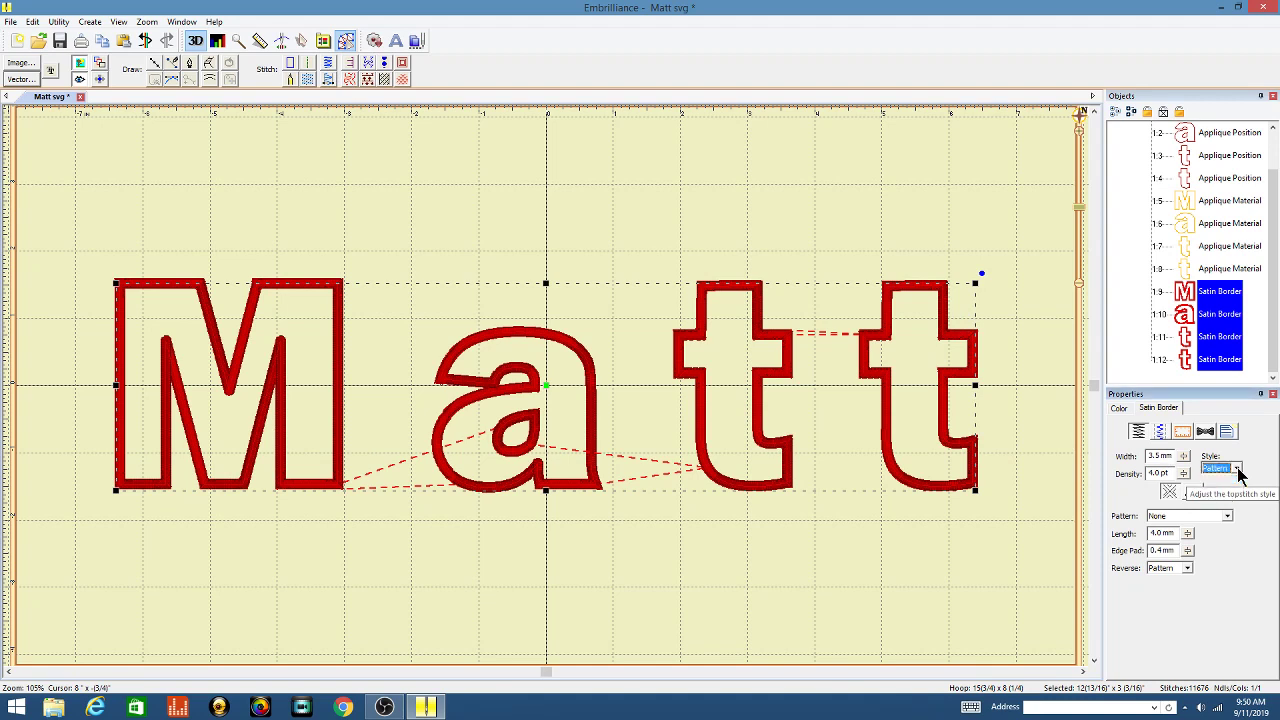
{"action": "left_click", "coordinate": [1233, 500]}
{"action": "left_click", "coordinate": [1227, 517]}
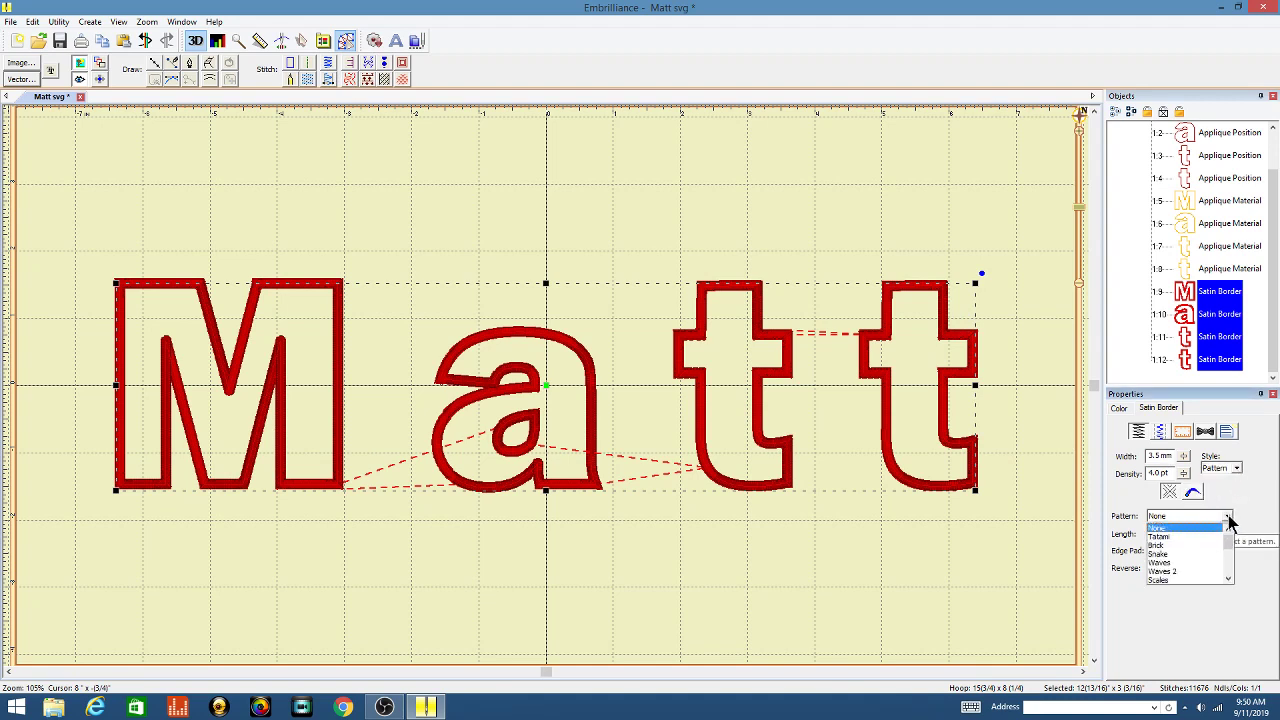
{"action": "left_click", "coordinate": [1228, 517]}
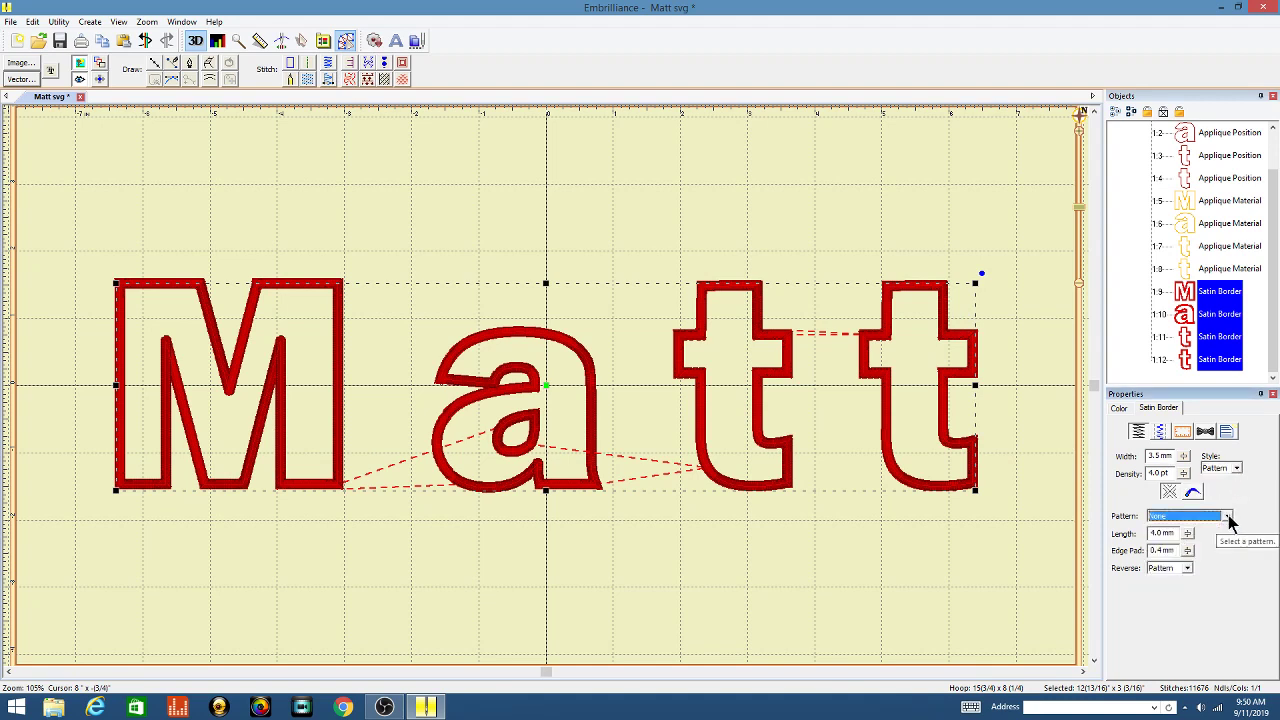
Turn on tie at entry and tie at exit for the four Satin Border letters.
{"action": "left_click", "coordinate": [1205, 432]}
{"action": "left_click", "coordinate": [1123, 463]}
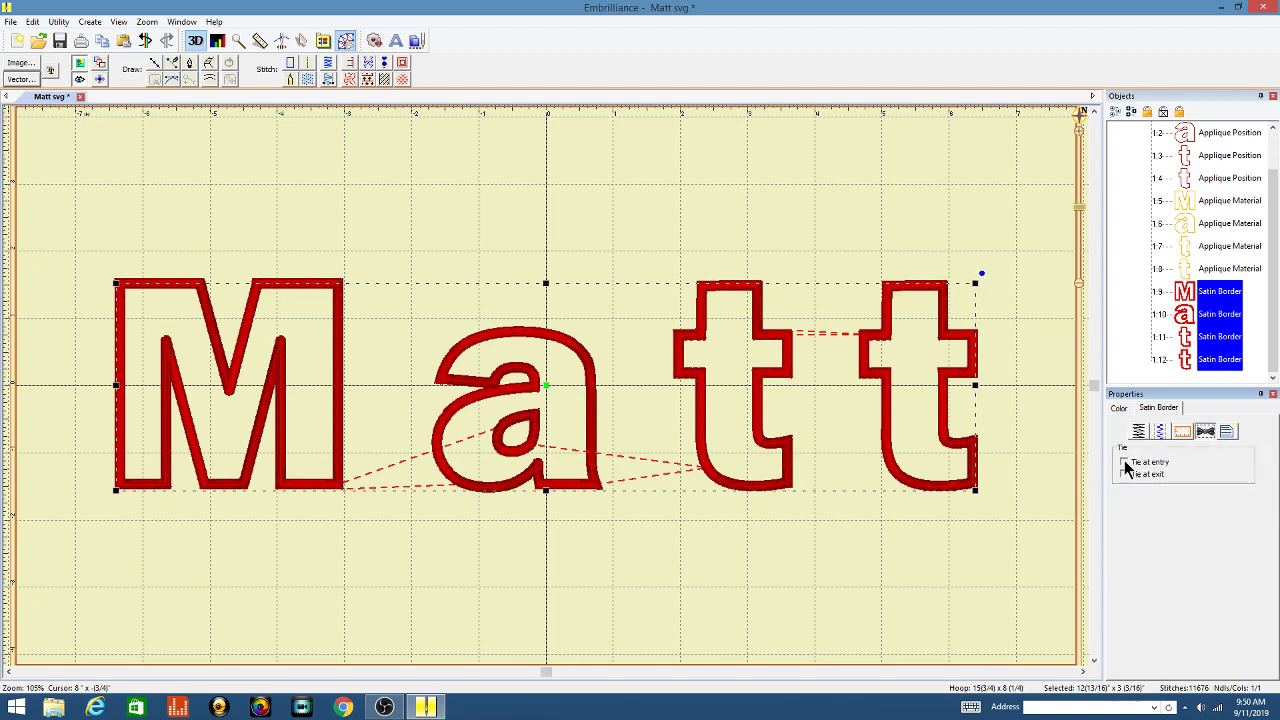
{"action": "left_click", "coordinate": [1124, 475]}
Set the width of the four Satin Border letters to 4.0 mm and inspect their stitching up close.
{"action": "left_click", "coordinate": [1139, 433]}
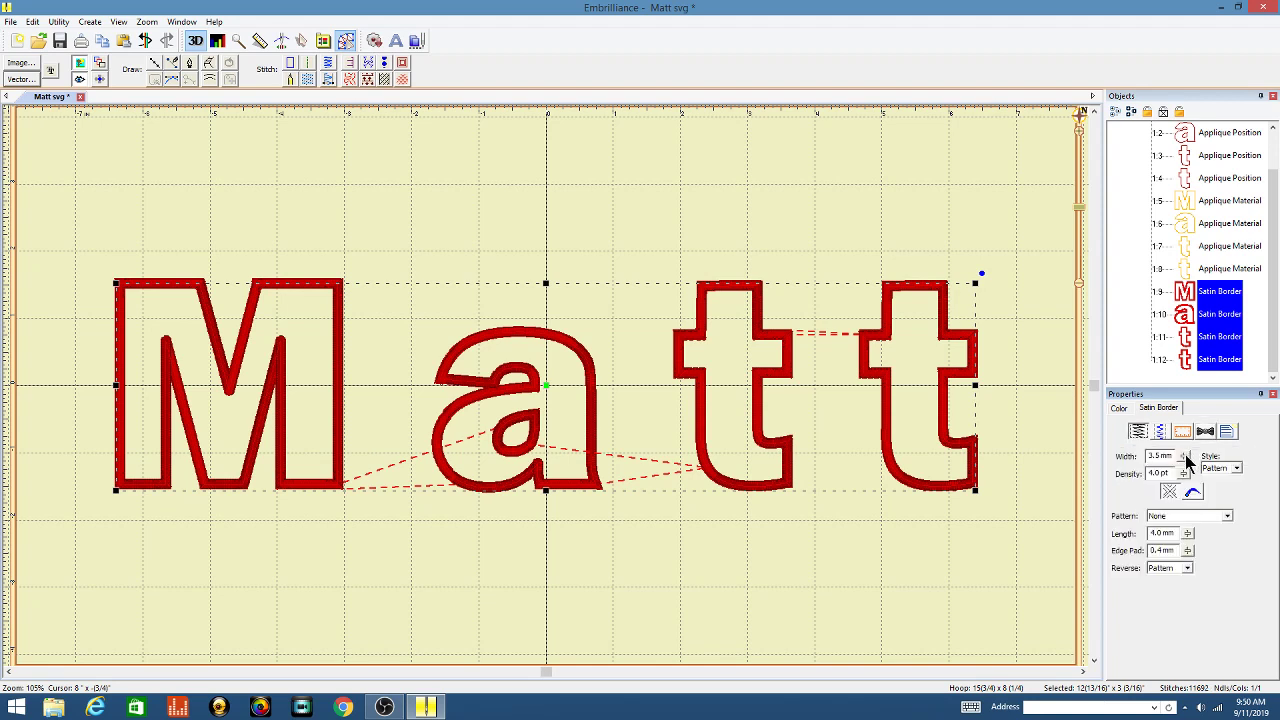
{"action": "left_click", "coordinate": [1185, 454]}
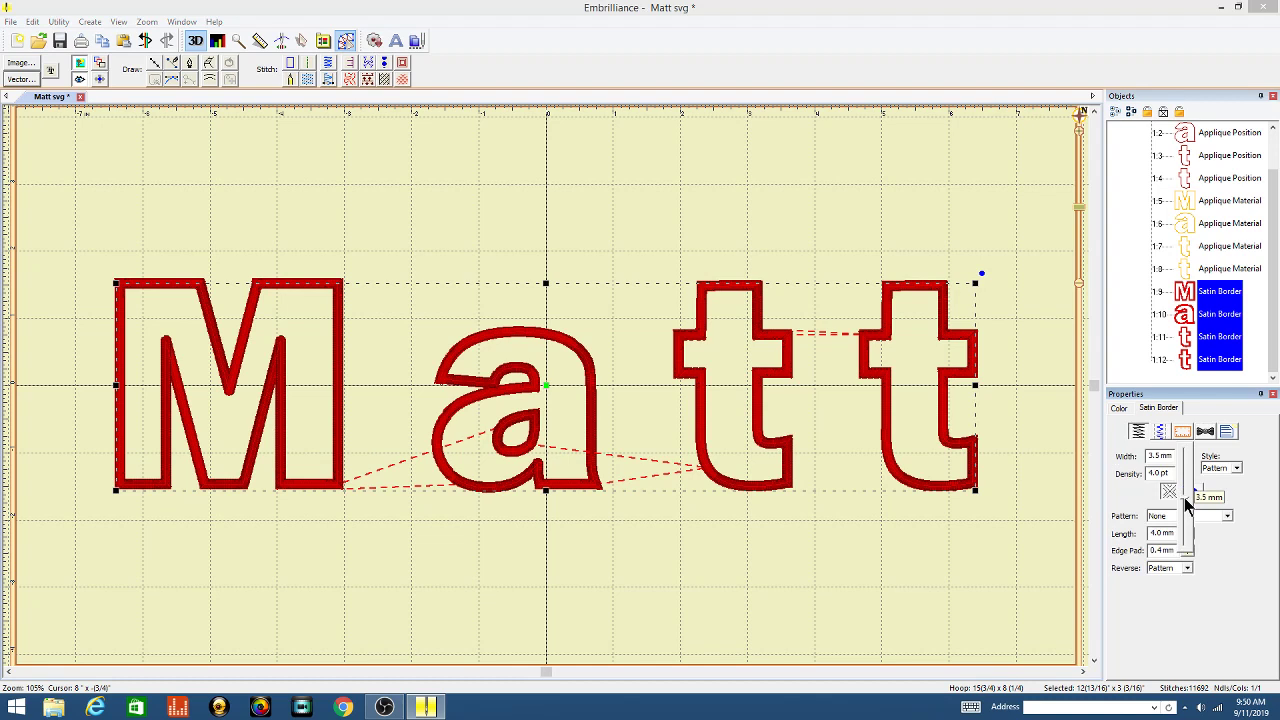
{"action": "left_click_drag", "start_coordinate": [1184, 487], "coordinate": [1184, 487]}
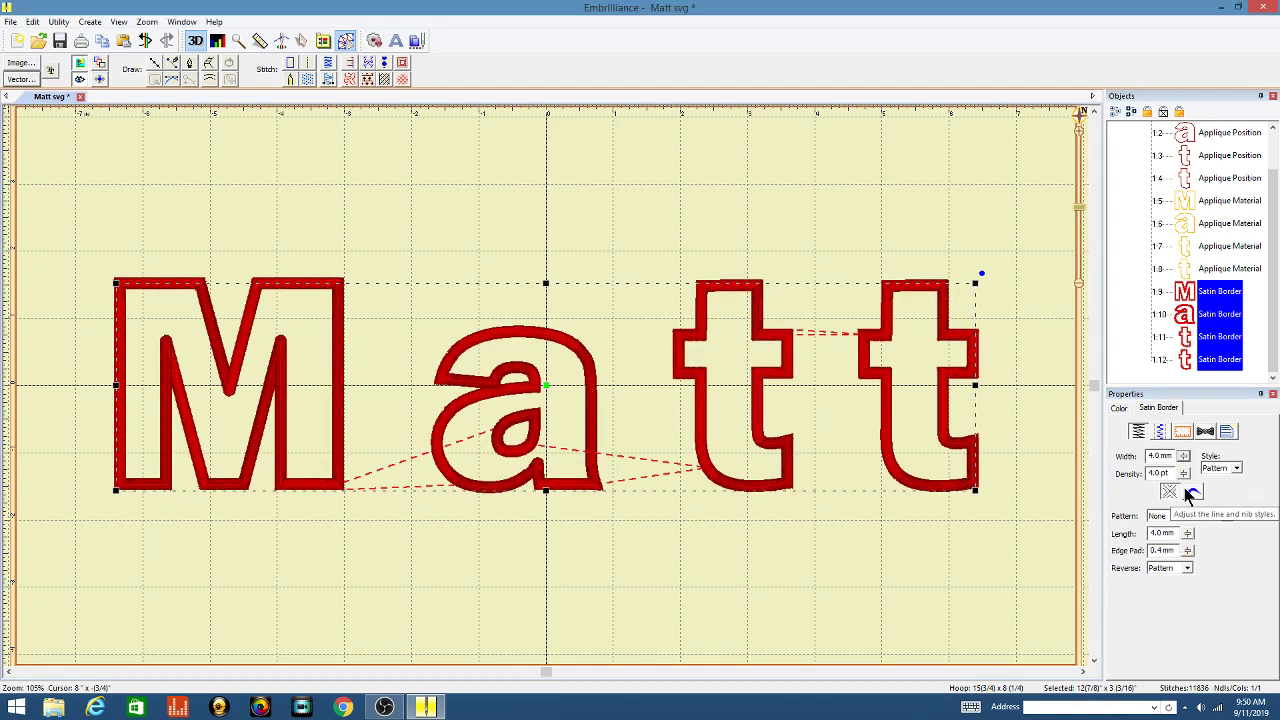
{"action": "scroll", "coordinate": [734, 425], "scroll_direction": "up", "scroll_amount": 2}
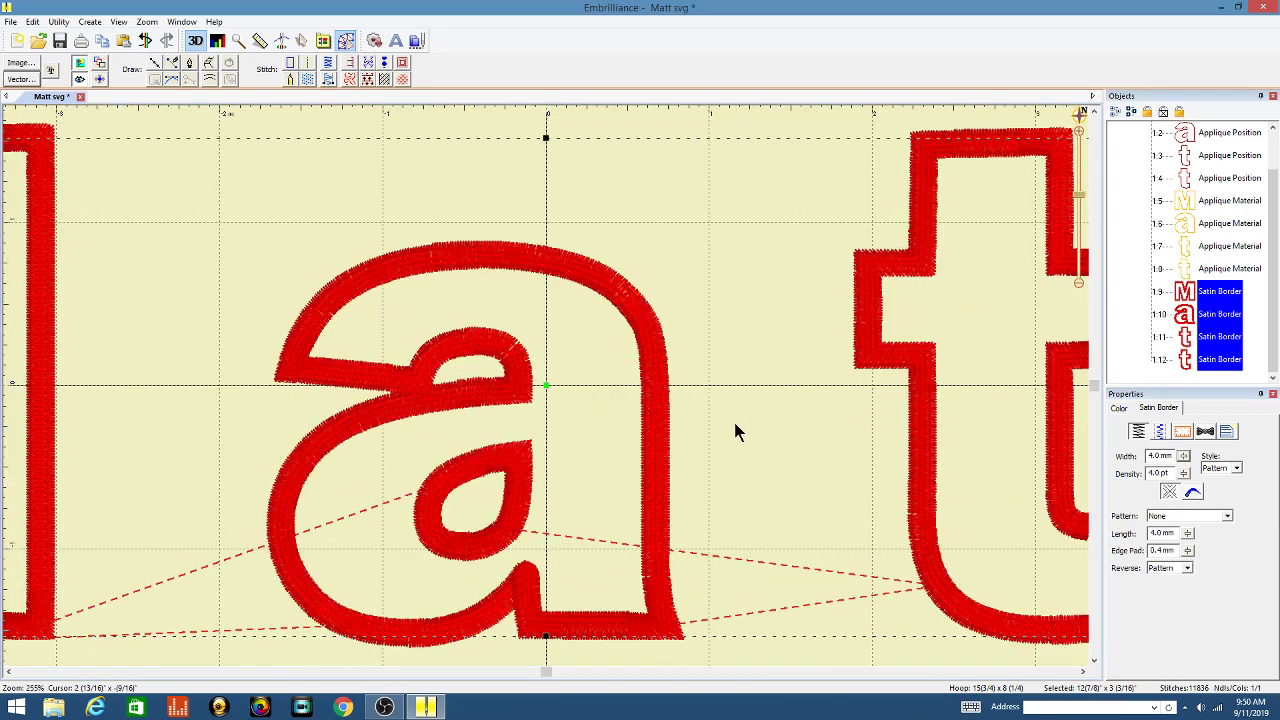
{"action": "scroll", "coordinate": [734, 420], "scroll_direction": "up", "scroll_amount": 1}
{"action": "scroll", "coordinate": [740, 427], "scroll_direction": "down", "scroll_amount": 2}
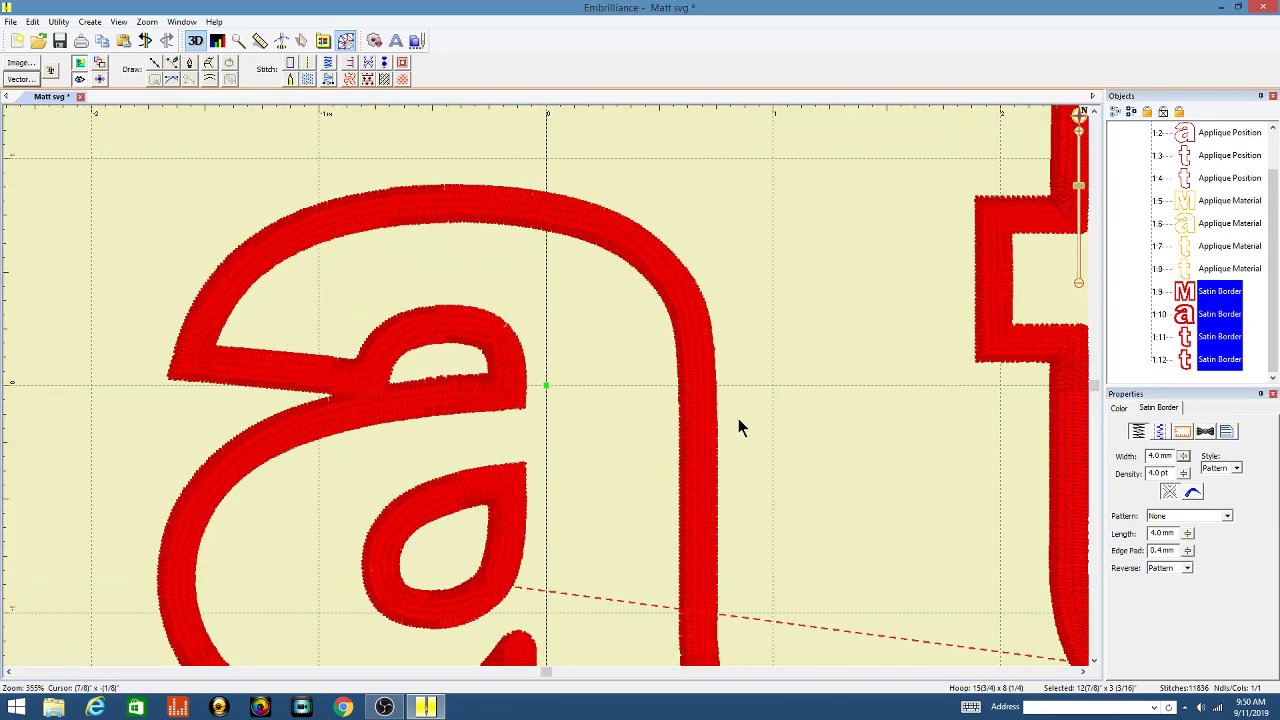
{"action": "scroll", "coordinate": [740, 427], "scroll_direction": "down", "scroll_amount": 1}
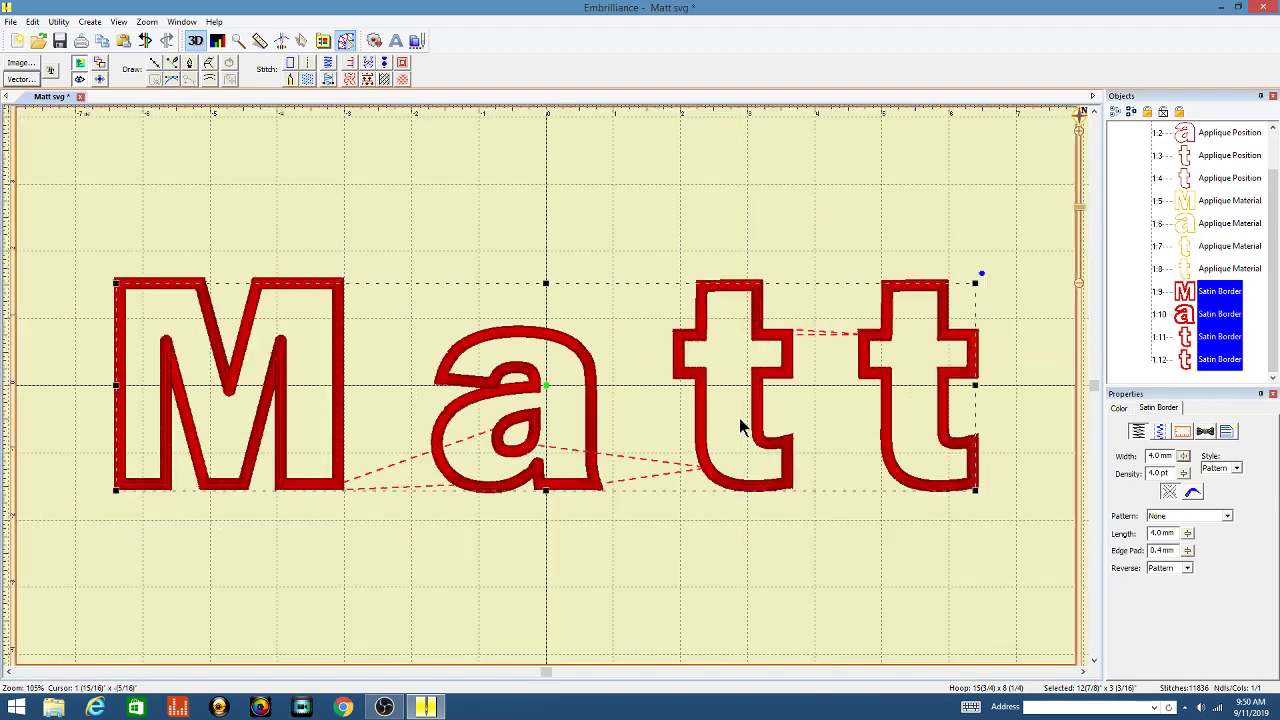
{"action": "scroll", "coordinate": [740, 427], "scroll_direction": "up", "scroll_amount": 1}
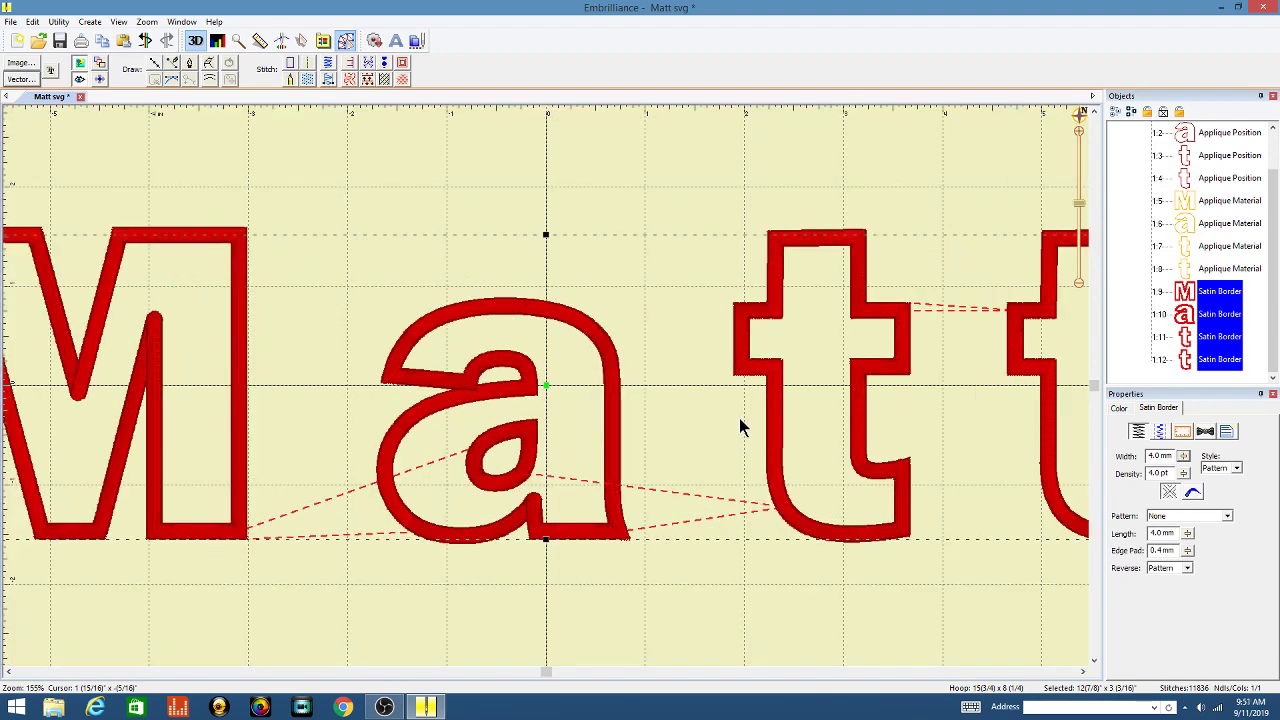
Set the density of the four Satin Border letters to 5.3 pt and check the stitch coverage.
{"action": "left_click_drag", "start_coordinate": [1183, 472], "coordinate": [1190, 535]}
{"action": "scroll", "coordinate": [622, 475], "scroll_direction": "up", "scroll_amount": 5}
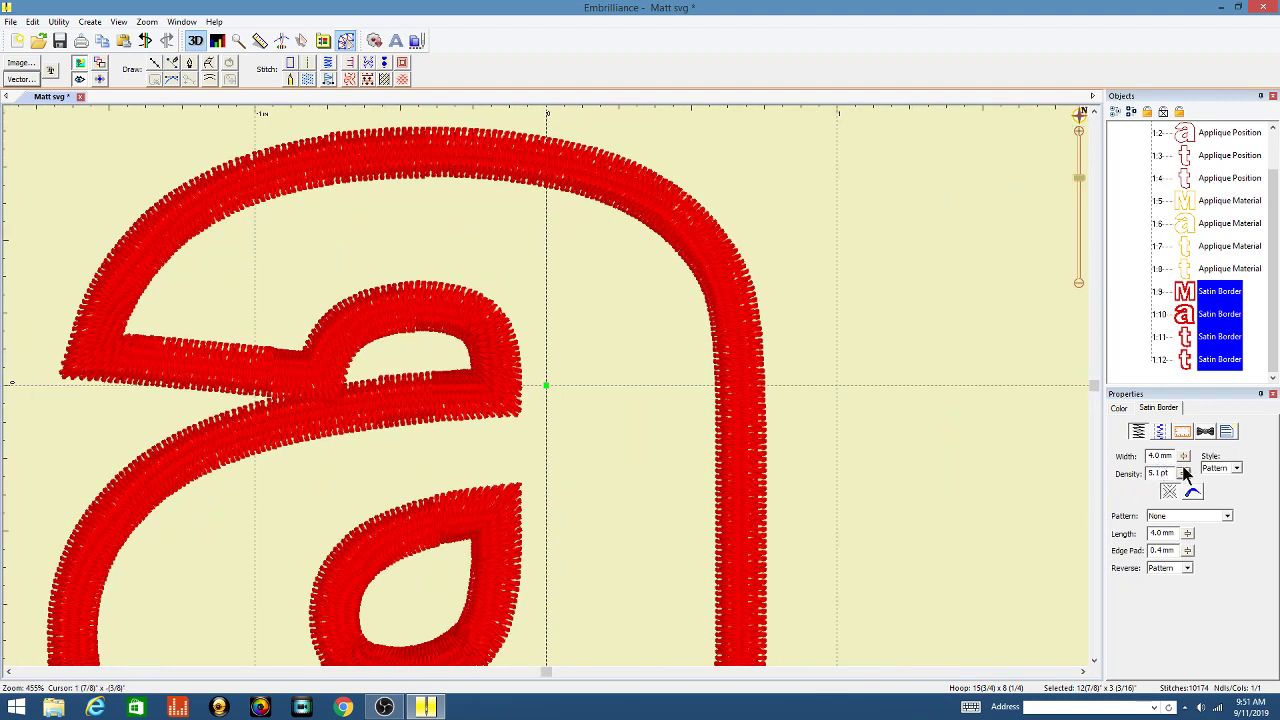
{"action": "left_click_drag", "start_coordinate": [1187, 477], "coordinate": [1187, 535]}
{"action": "left_click_drag", "start_coordinate": [1184, 528], "coordinate": [1184, 524]}
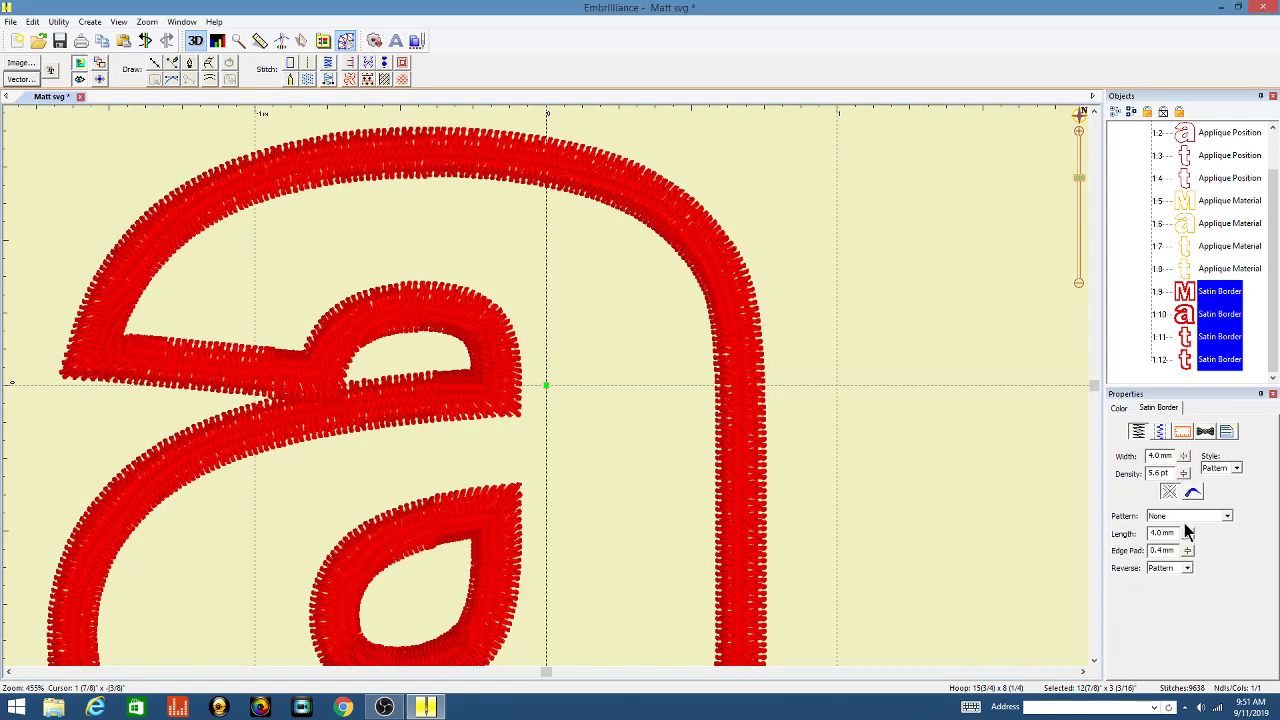
{"action": "left_click", "coordinate": [1184, 474]}
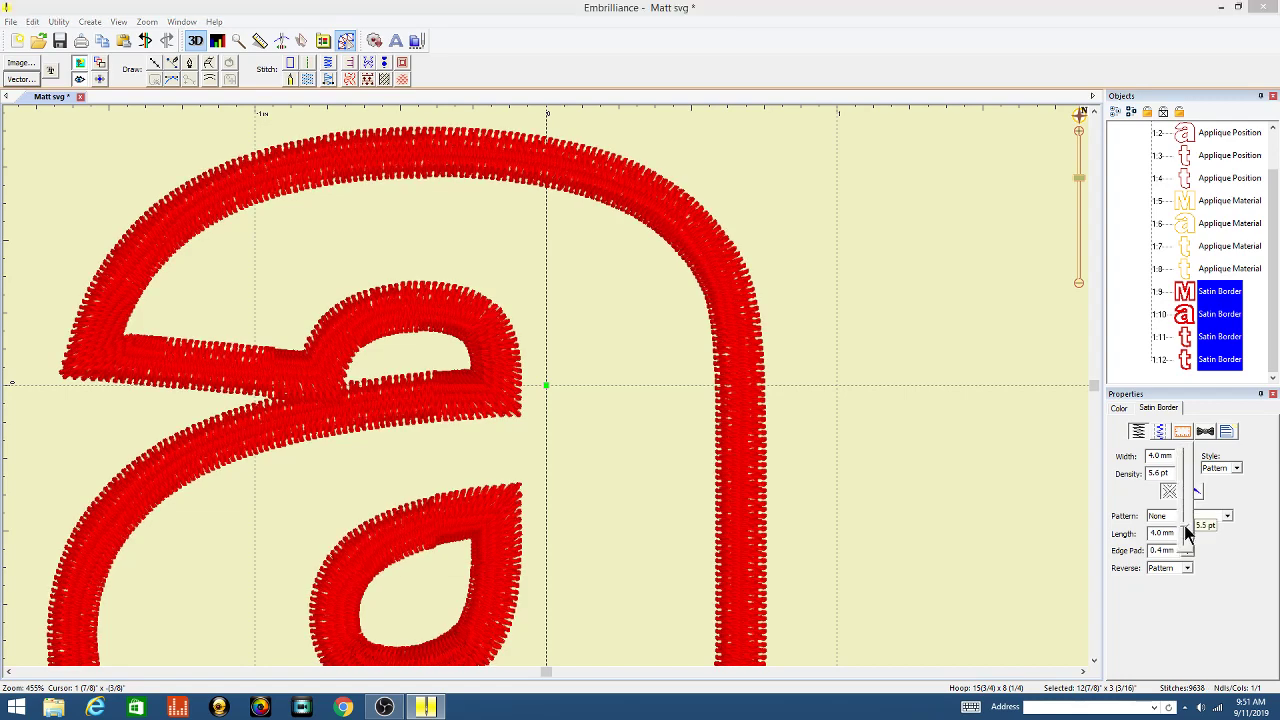
{"action": "left_click_drag", "start_coordinate": [1184, 526], "coordinate": [1184, 527]}
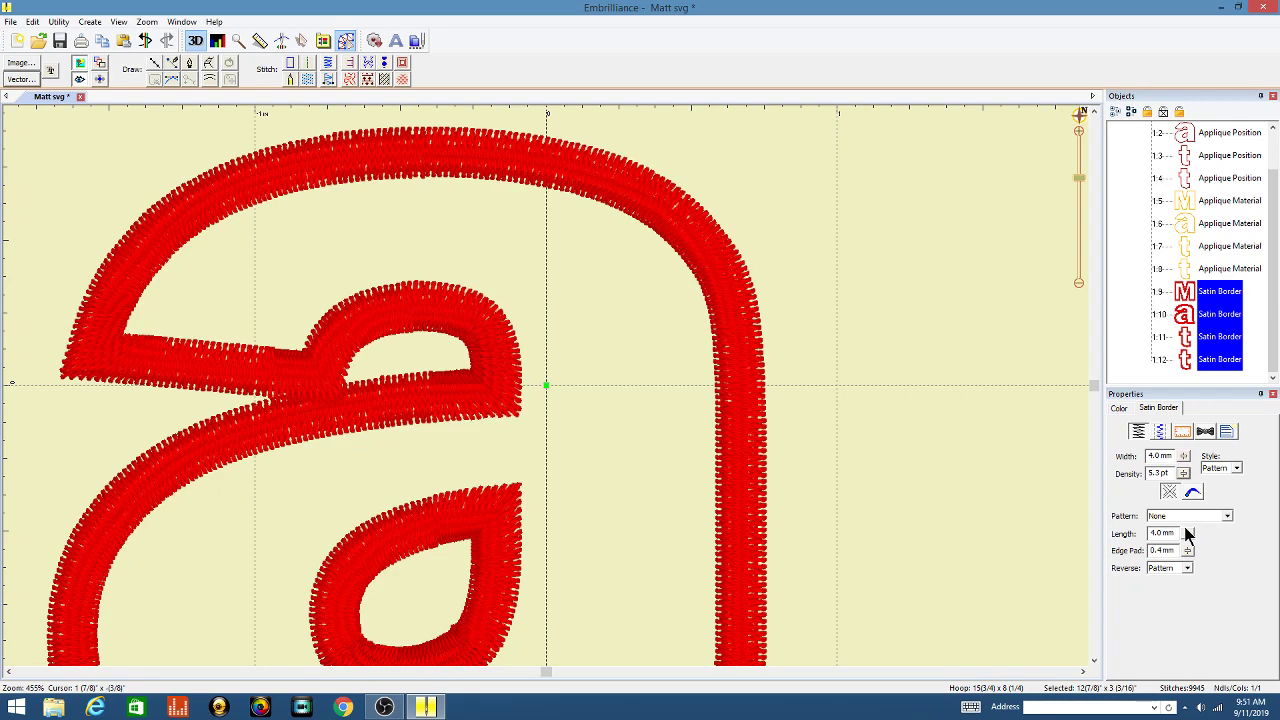
{"action": "left_click", "coordinate": [931, 555]}
{"action": "scroll", "coordinate": [931, 555], "scroll_direction": "down", "scroll_amount": 2}
{"action": "scroll", "coordinate": [939, 557], "scroll_direction": "down", "scroll_amount": 4}
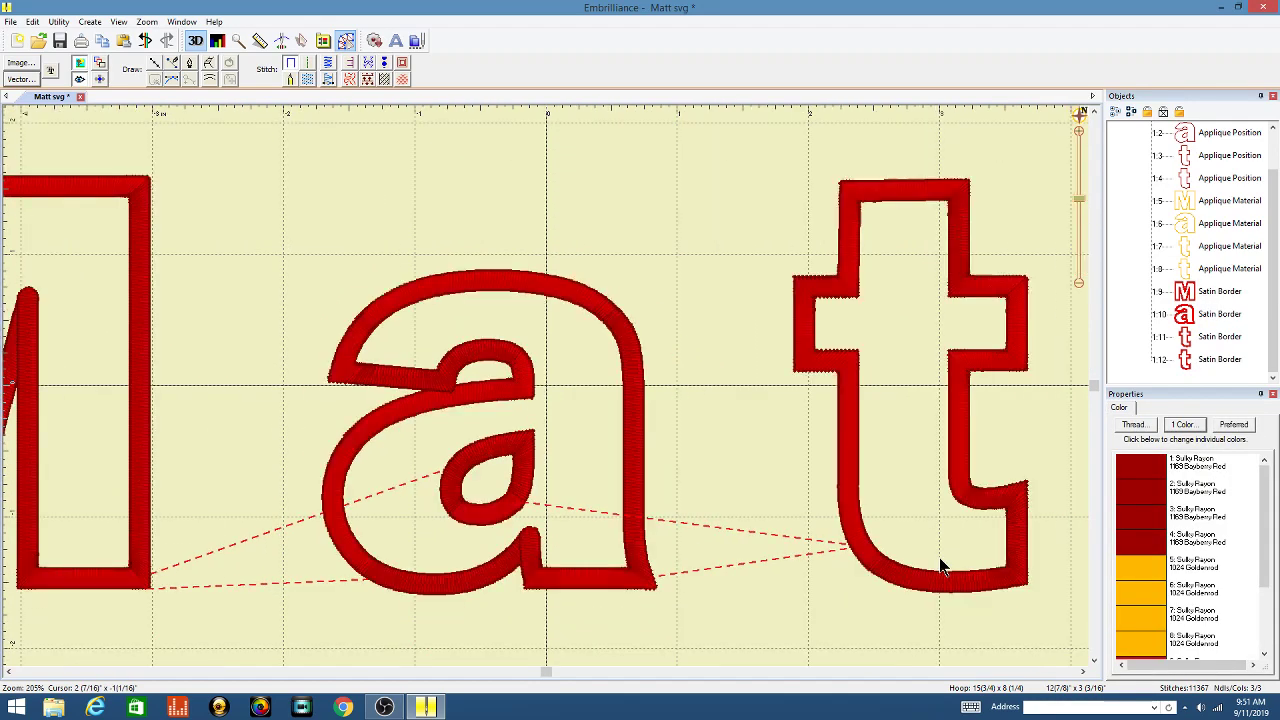
{"action": "scroll", "coordinate": [939, 557], "scroll_direction": "up", "scroll_amount": 3}
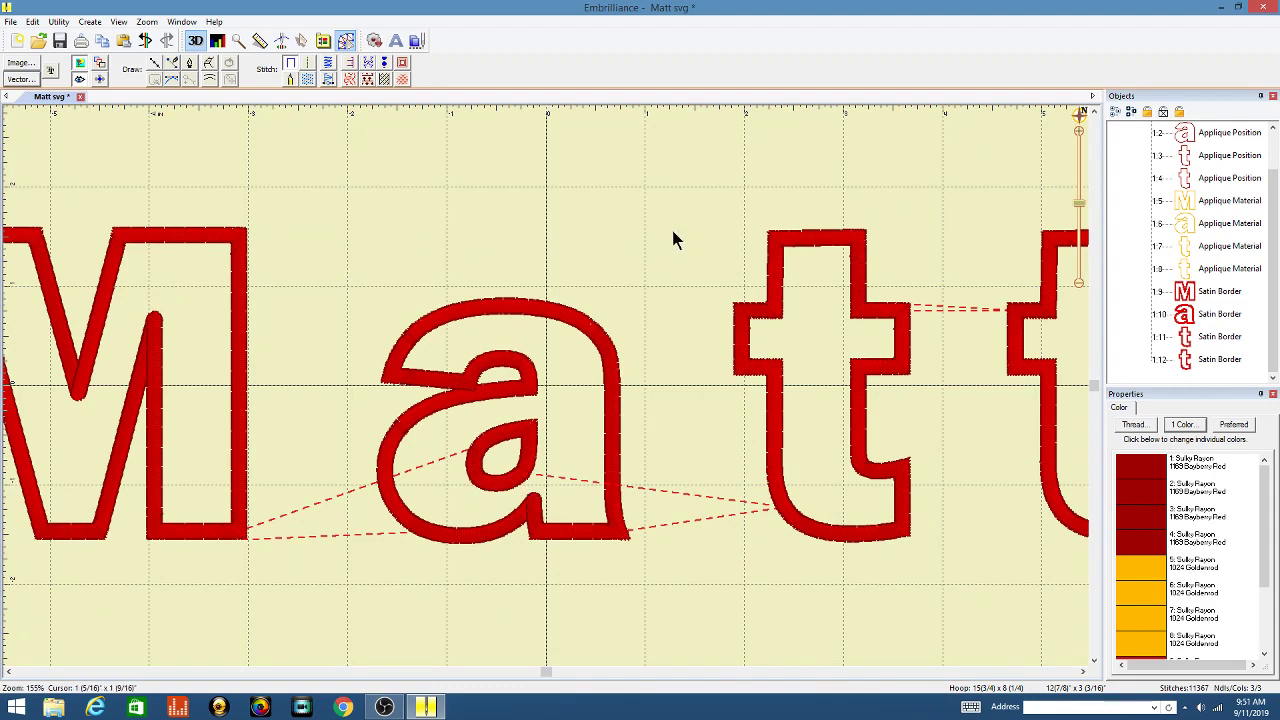
{"action": "scroll", "coordinate": [672, 231], "scroll_direction": "down", "scroll_amount": 1}
{"action": "scroll", "coordinate": [672, 231], "scroll_direction": "up", "scroll_amount": 1}
{"action": "scroll", "coordinate": [672, 231], "scroll_direction": "down", "scroll_amount": 1}
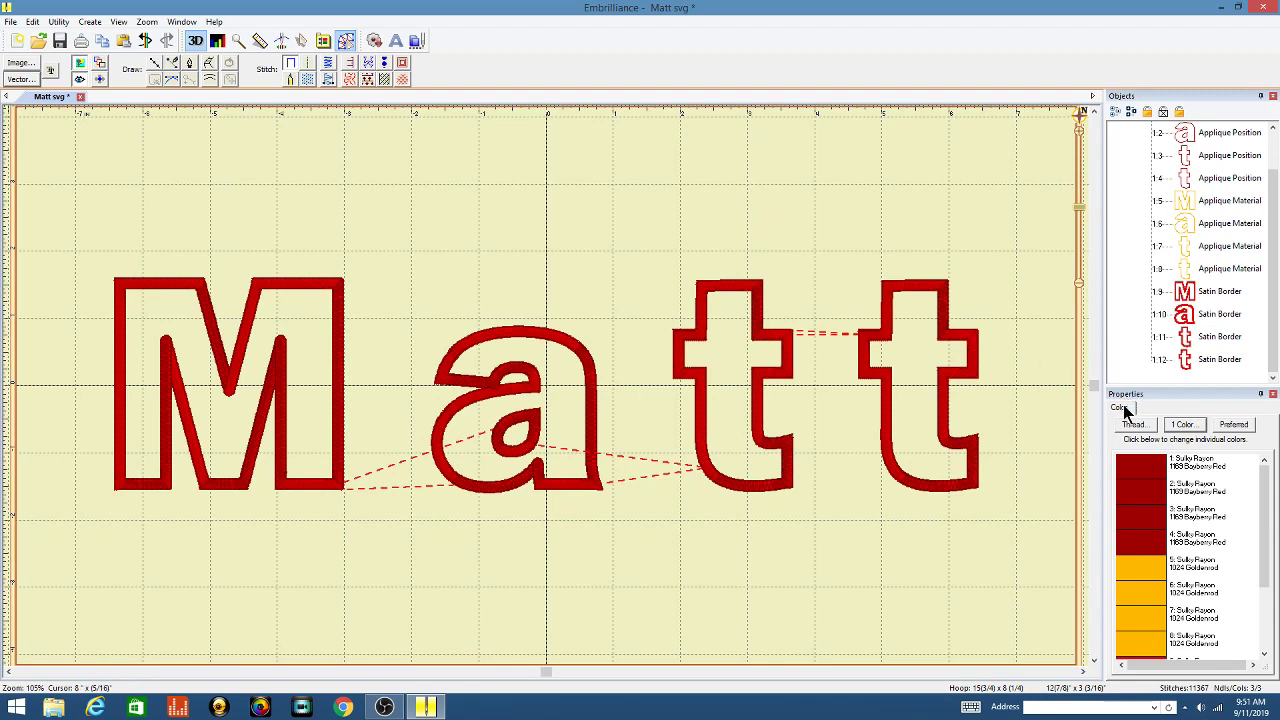
Review the layer order of the Applique Position, Applique Material and Satin Border letters.
{"action": "left_click", "coordinate": [1233, 290]}
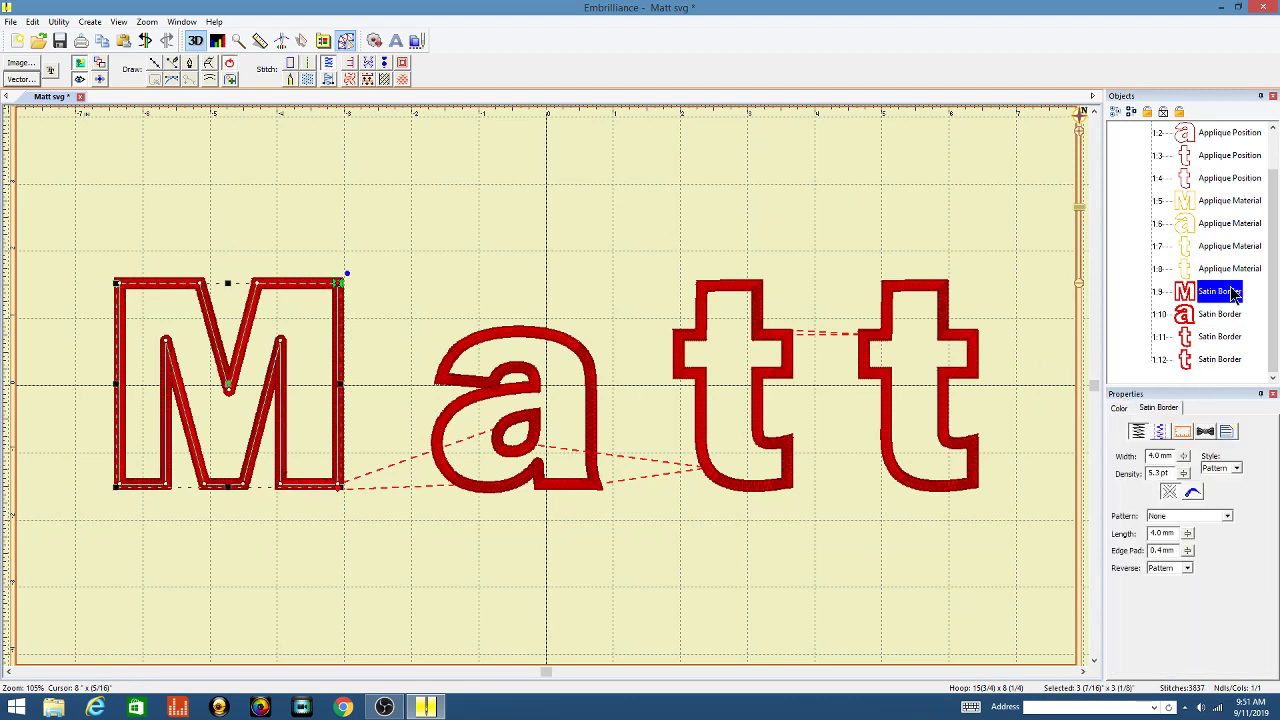
{"action": "left_click", "coordinate": [1214, 361], "text": "shift"}
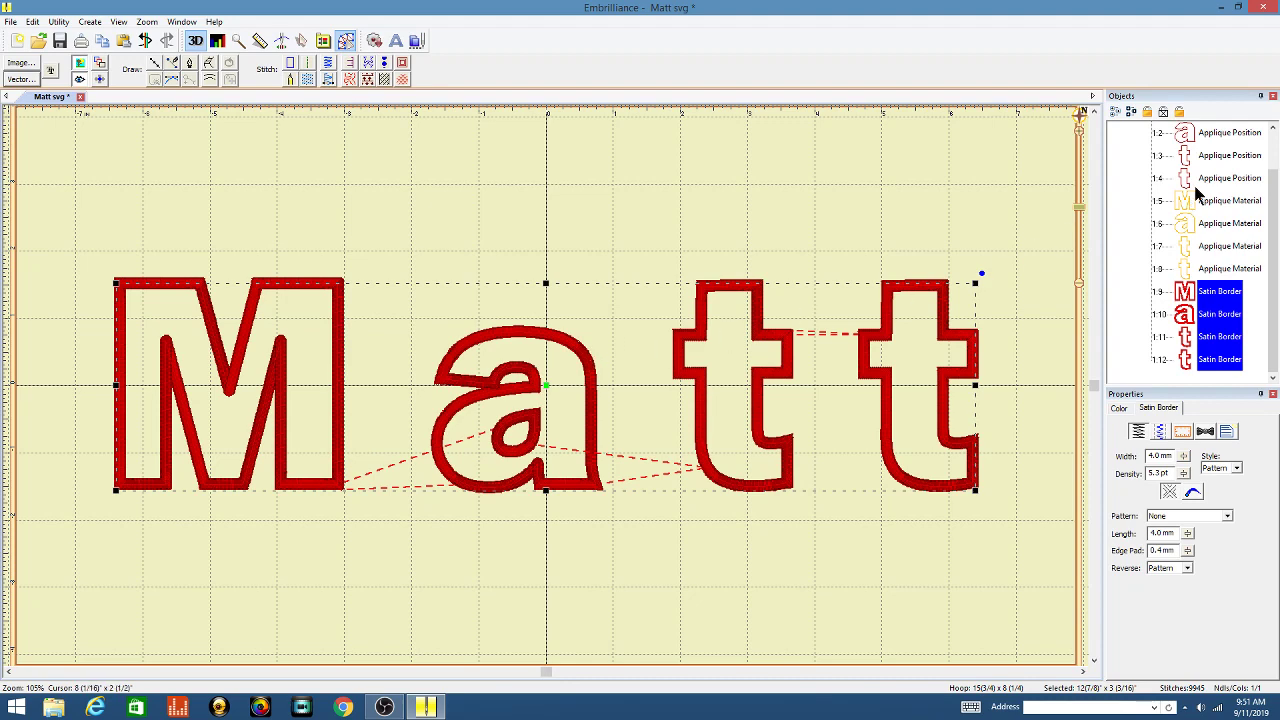
{"action": "scroll", "coordinate": [1214, 174], "scroll_direction": "up", "scroll_amount": 3}
{"action": "scroll", "coordinate": [1214, 174], "scroll_direction": "down", "scroll_amount": 1}
{"action": "scroll", "coordinate": [1214, 177], "scroll_direction": "down", "scroll_amount": 2}
{"action": "left_click_drag", "start_coordinate": [1272, 246], "coordinate": [1274, 213]}
{"action": "left_click", "coordinate": [1244, 167]}
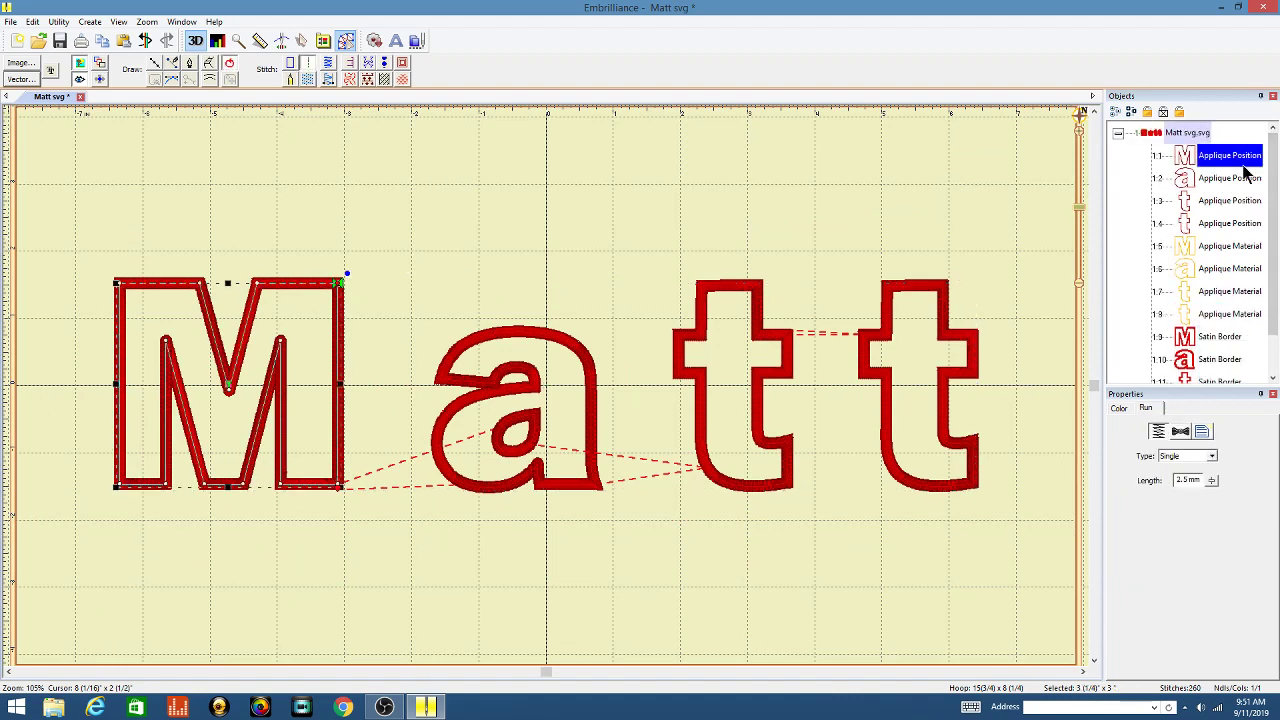
{"action": "left_click", "coordinate": [1232, 246]}
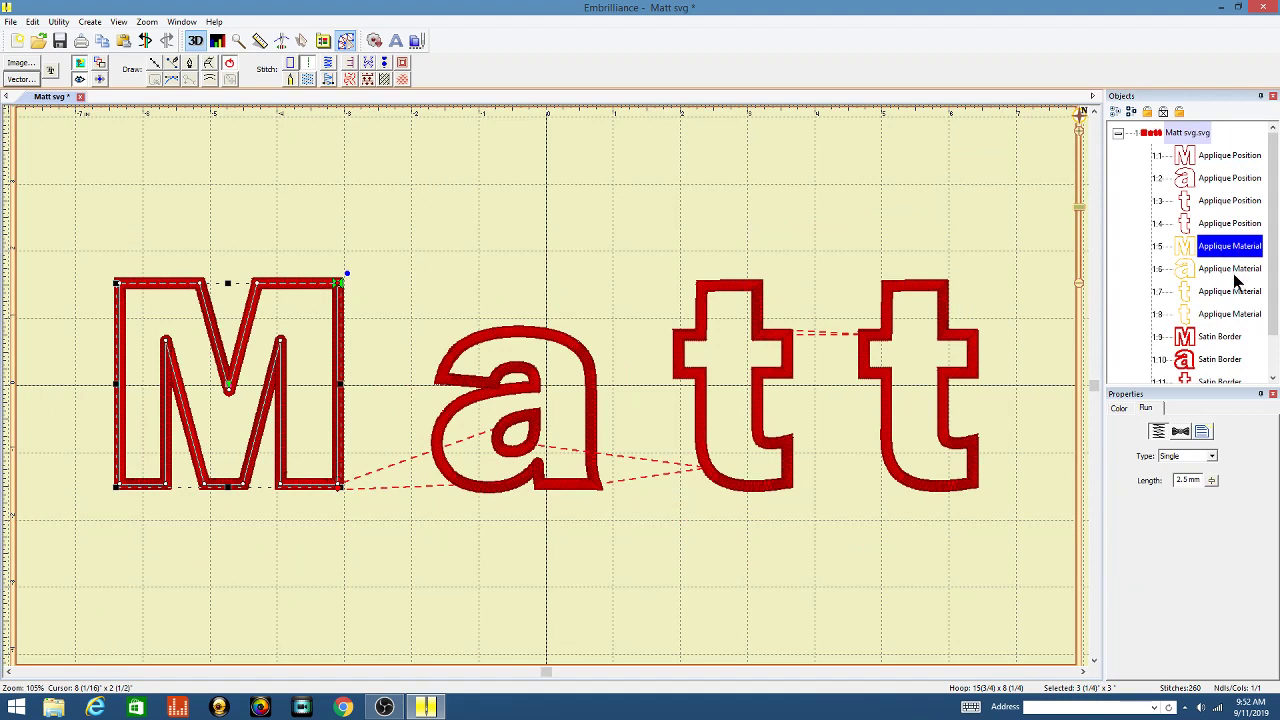
{"action": "left_click", "coordinate": [1226, 340]}
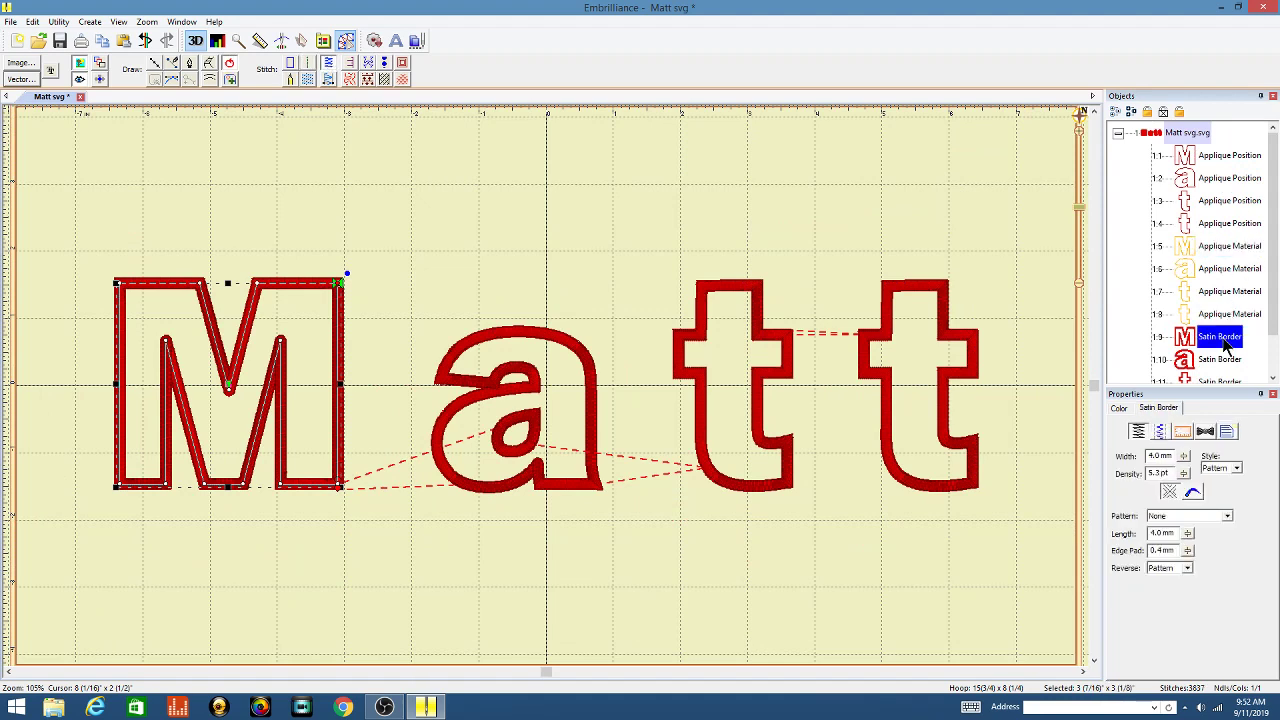
{"action": "left_click", "coordinate": [395, 178]}
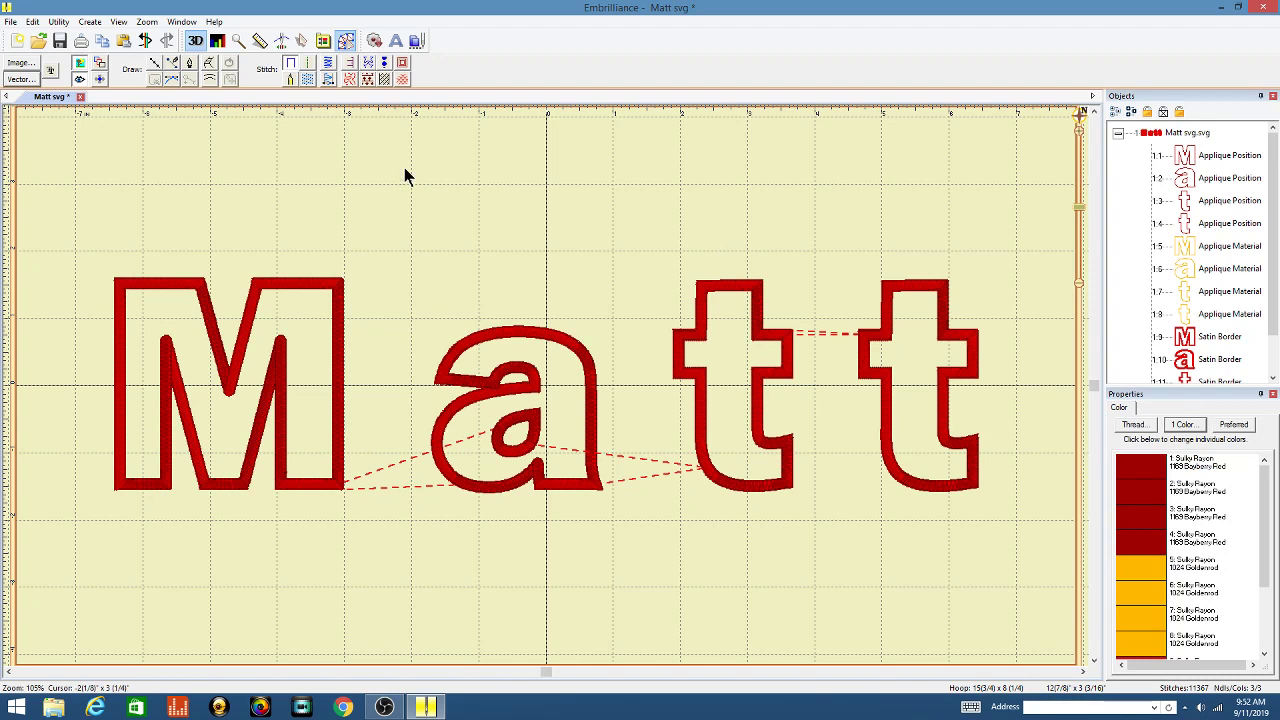
Play the whole design in the Stitch Simulator, then return to the create mode.
{"action": "left_click", "coordinate": [282, 44]}
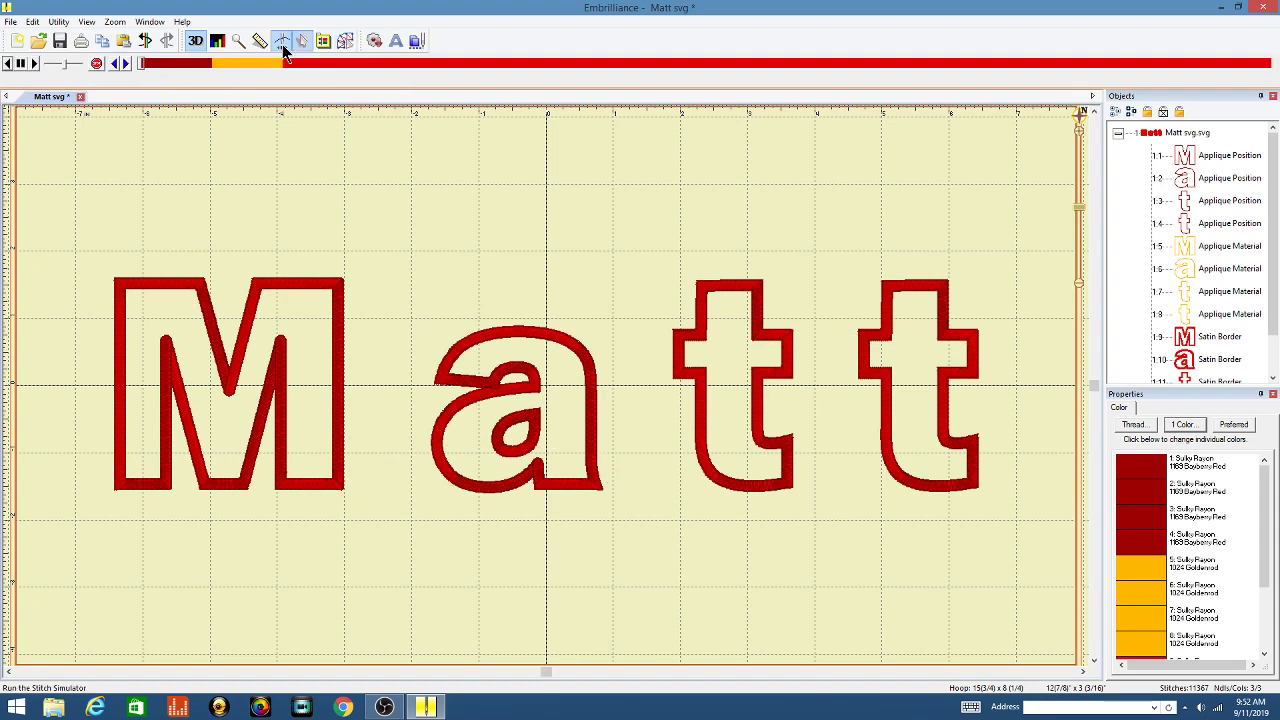
{"action": "left_click", "coordinate": [34, 64]}
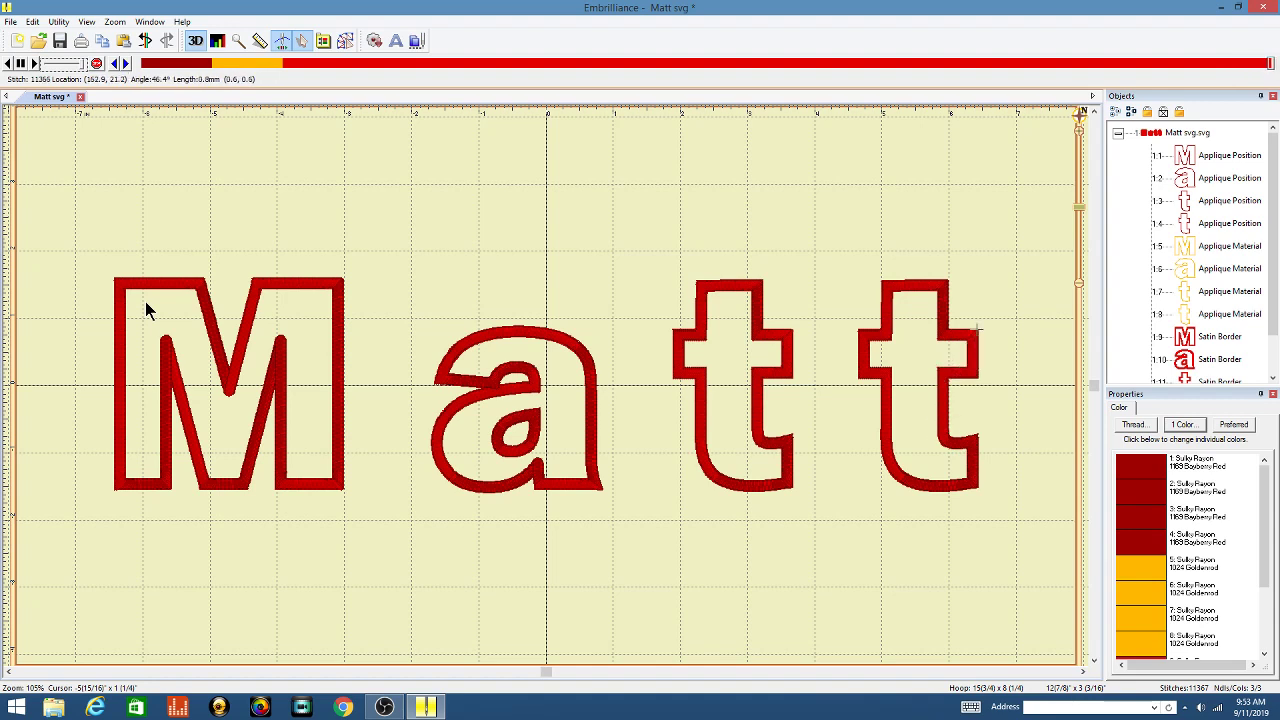
{"action": "left_click", "coordinate": [346, 41]}
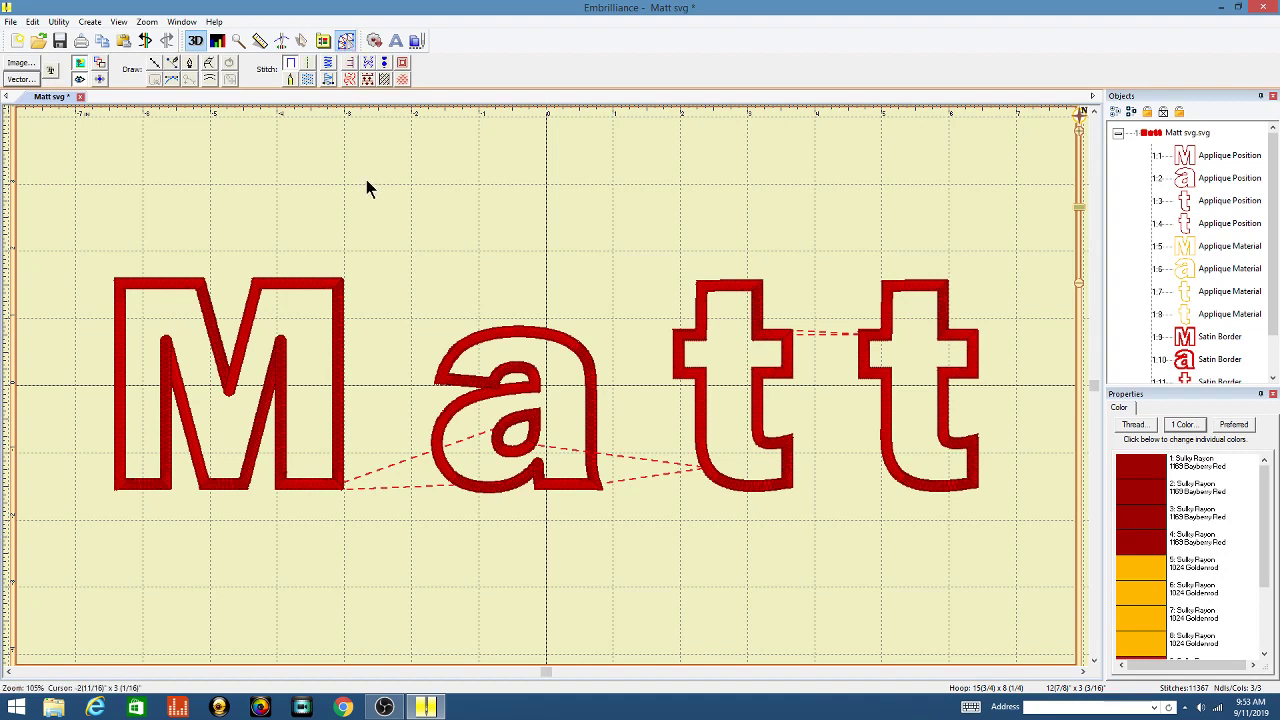
Save the stitch and working files as "Matt Stitching File" in the Matt Video folder, using the EXP format.
{"action": "left_click", "coordinate": [10, 21]}
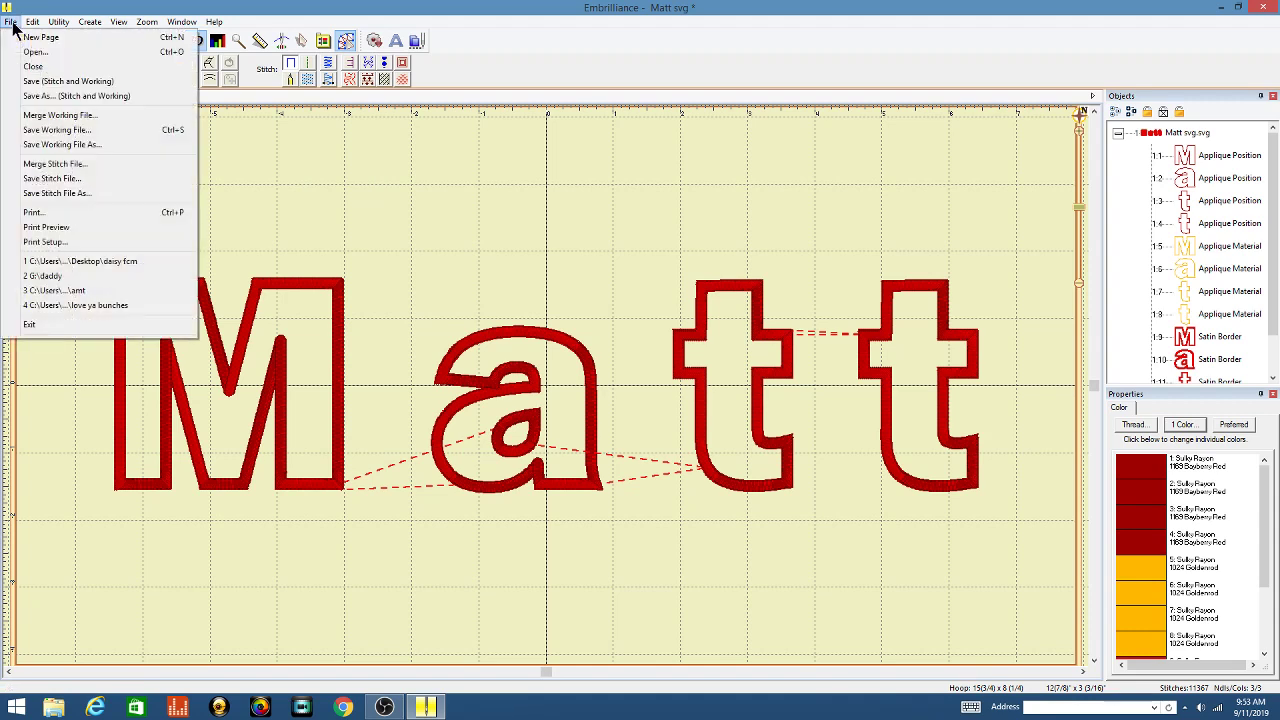
{"action": "left_click", "coordinate": [60, 96]}
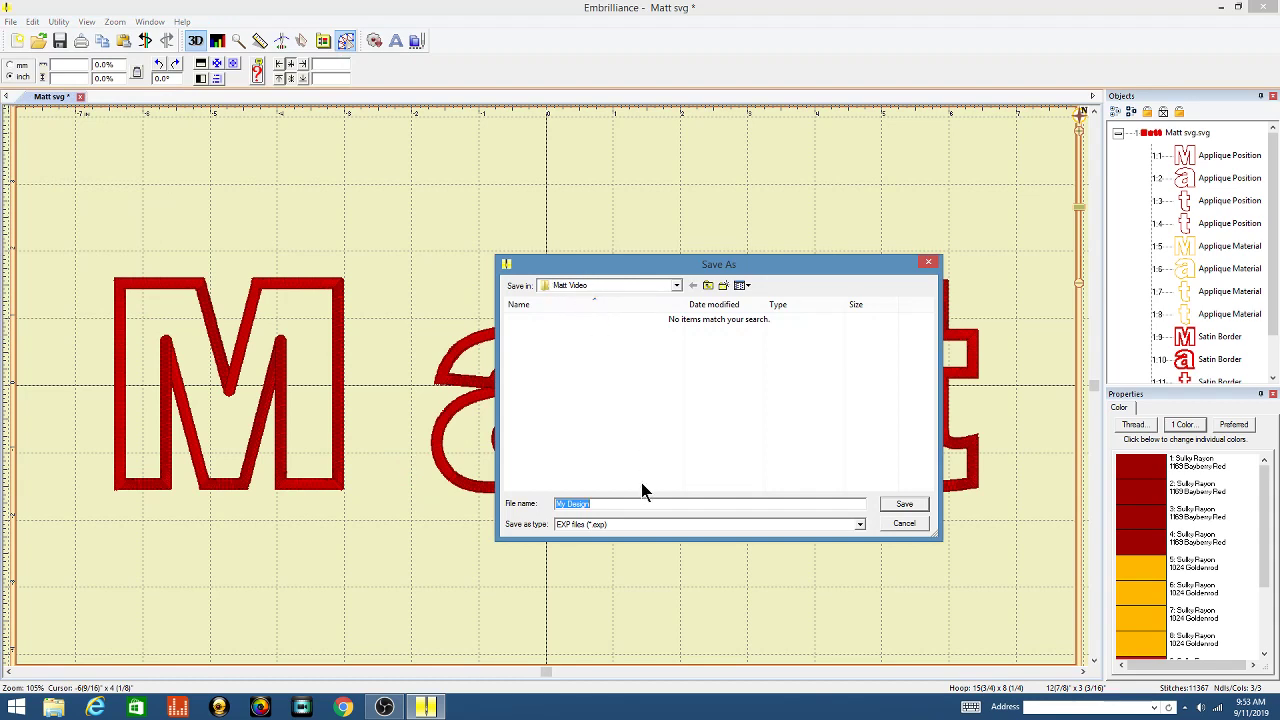
{"action": "type", "text": "Mat"}
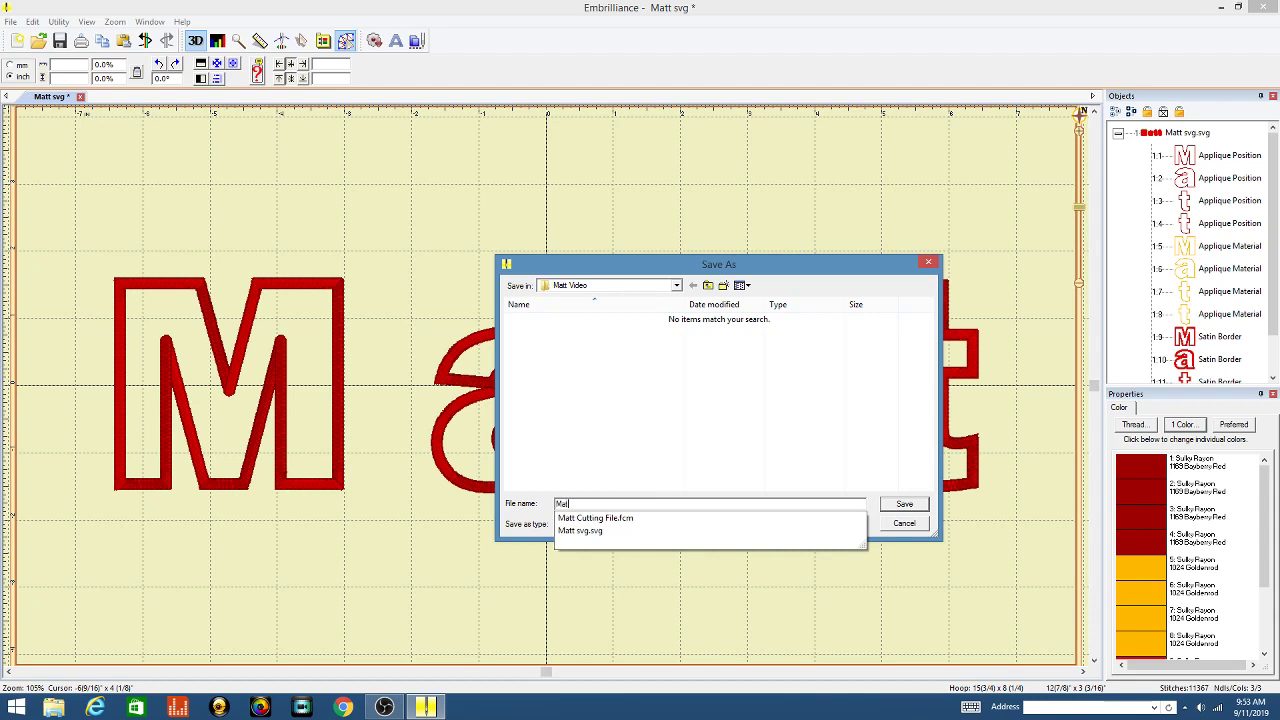
{"action": "type", "text": "t Stitching File"}
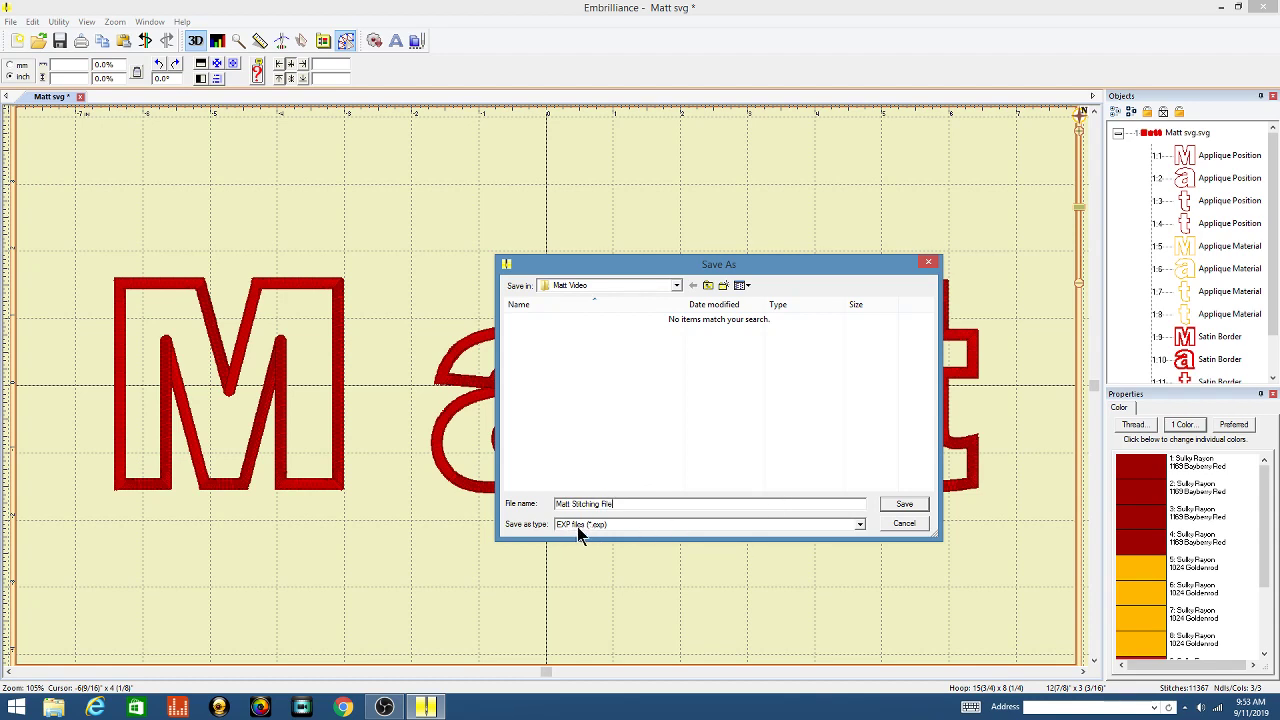
{"action": "left_click", "coordinate": [859, 524]}
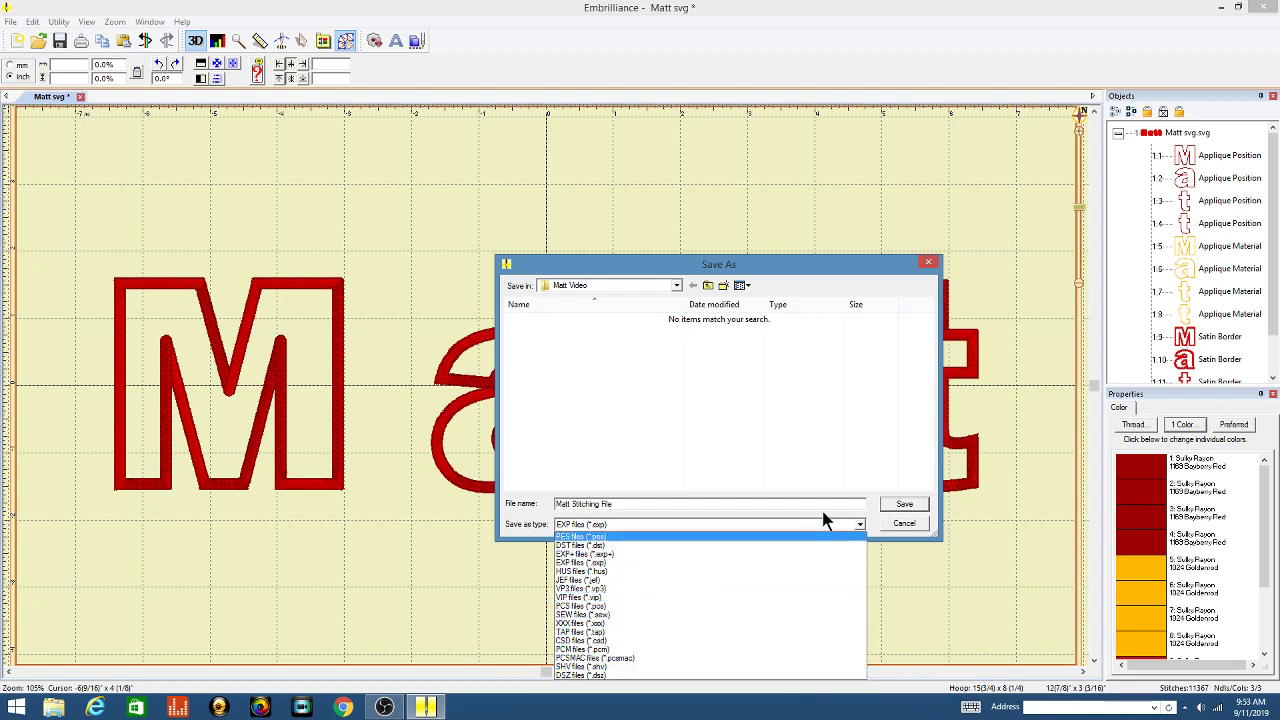
{"action": "left_click", "coordinate": [906, 504]}
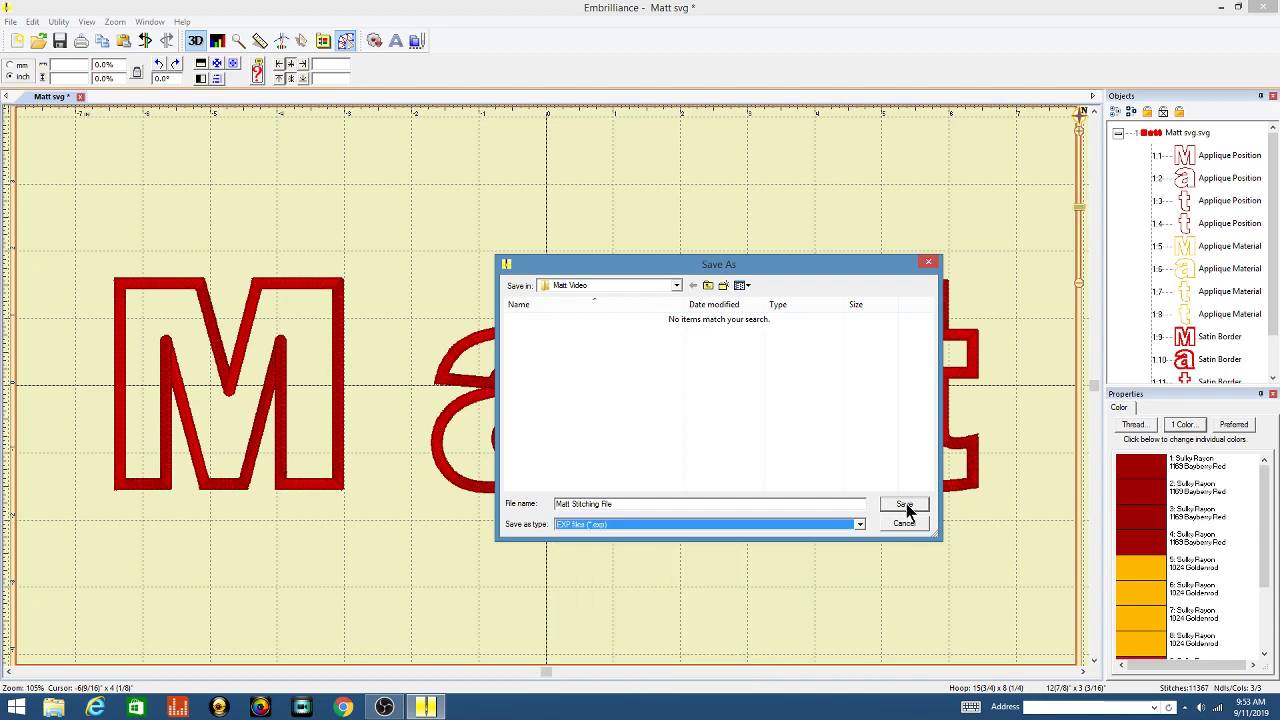
{"action": "left_click", "coordinate": [906, 503]}
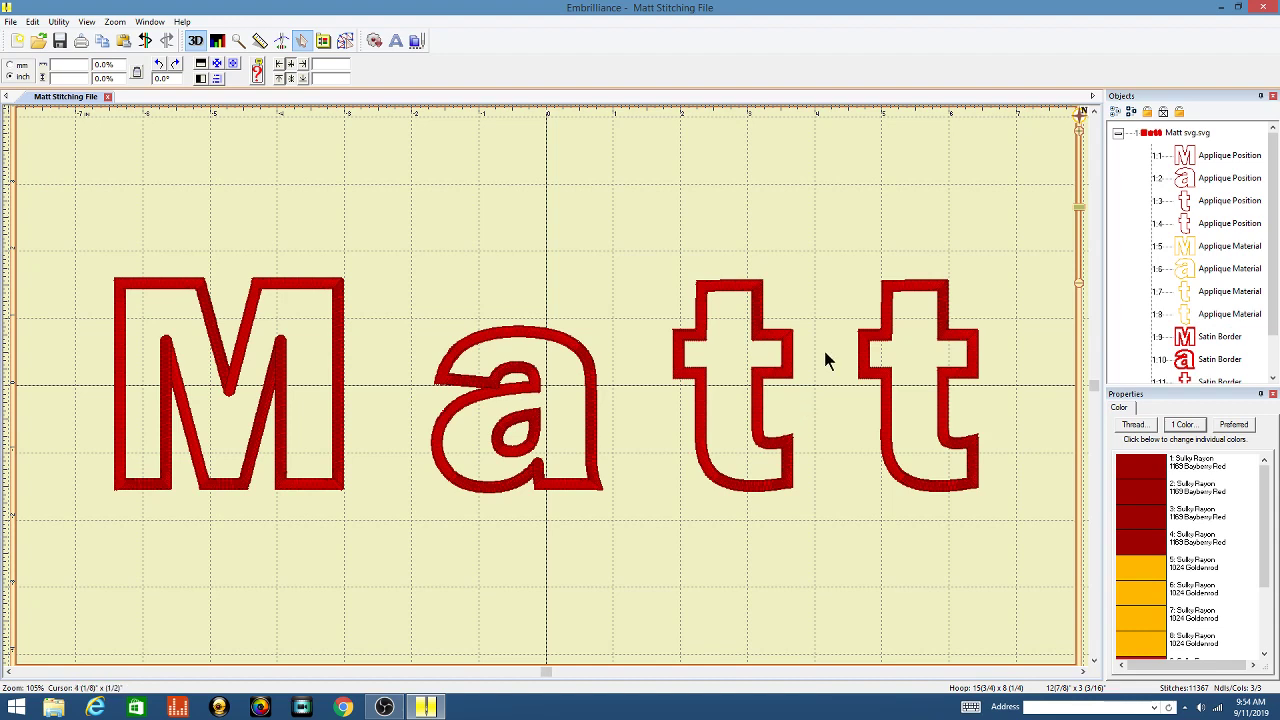
{"action": "left_click", "coordinate": [386, 707]}
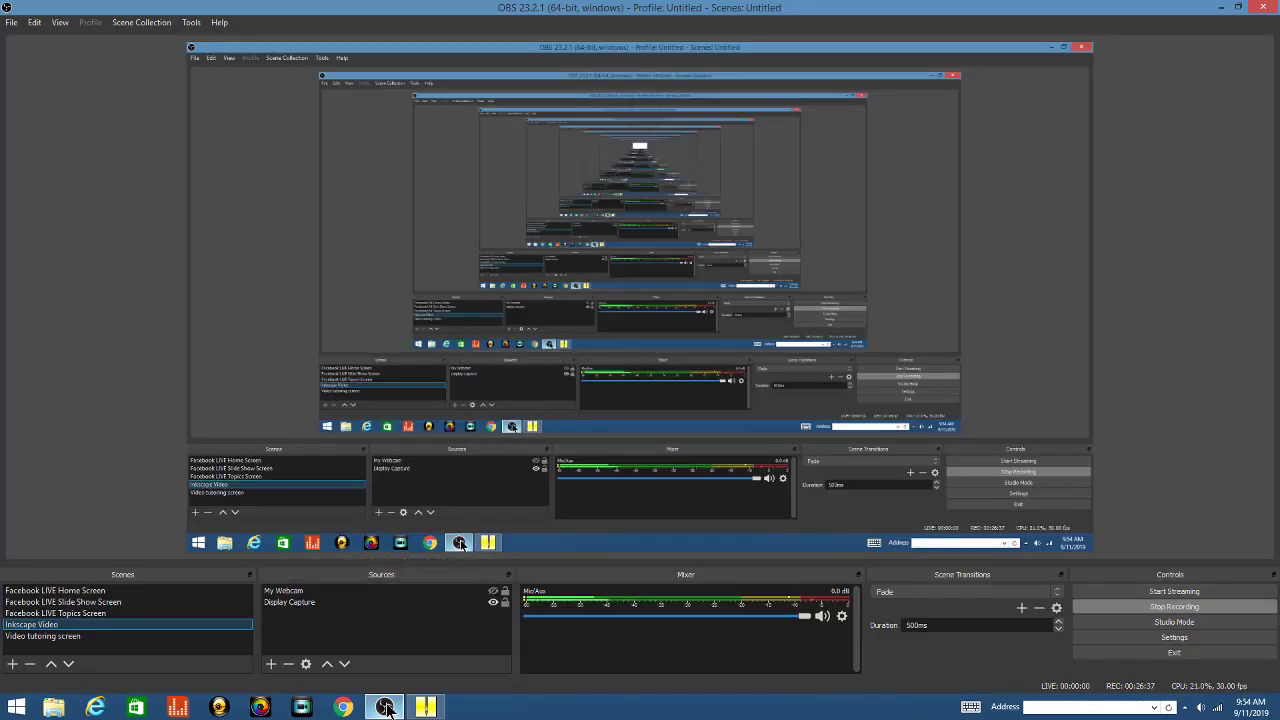
{"action": "left_click", "coordinate": [128, 638]}
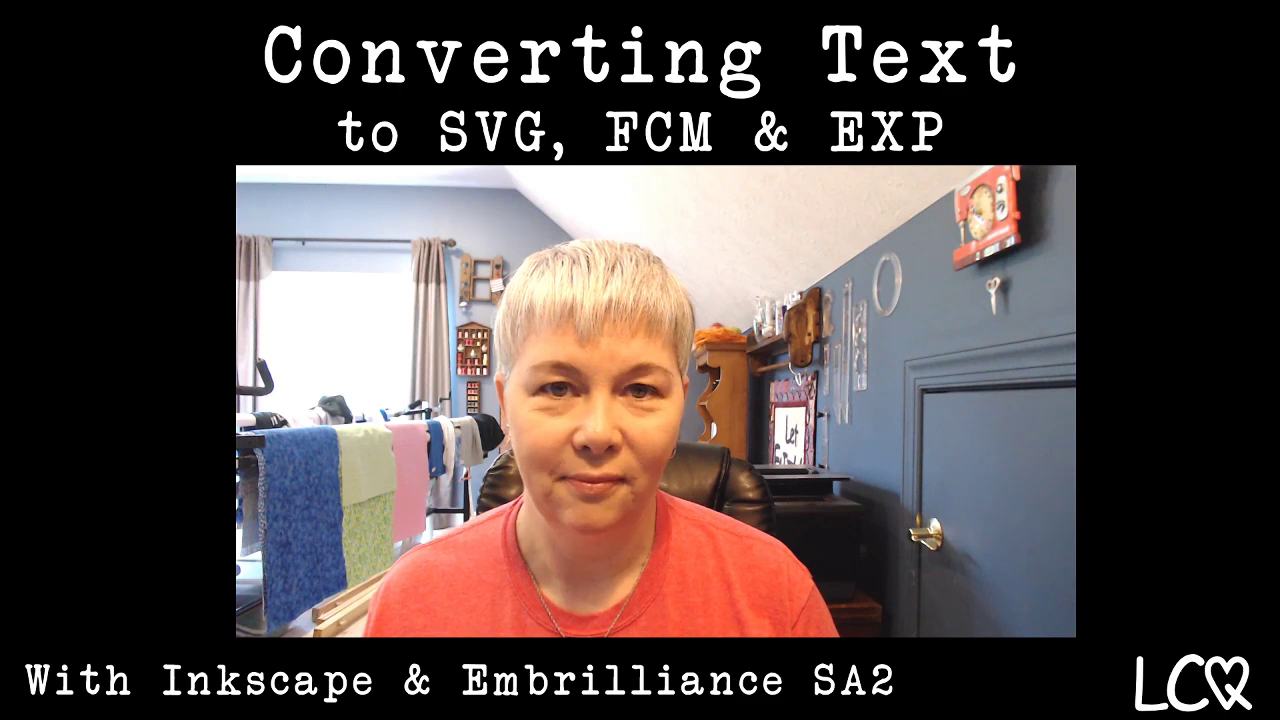